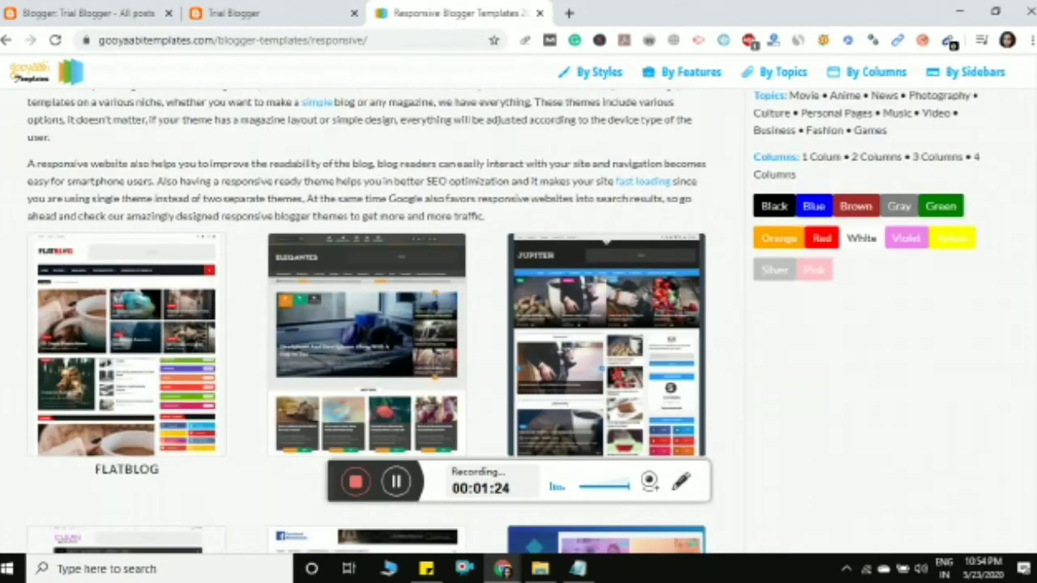
# Browse the responsive Blogger templates and open the FlatBlog template's page.
pyautogui.scroll(-1, 364, 316)
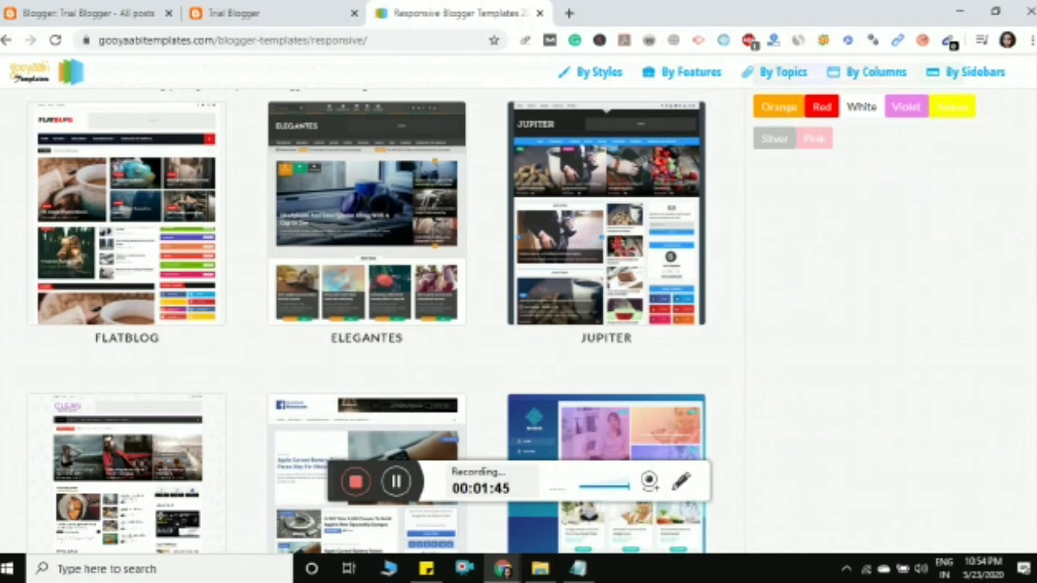
pyautogui.scroll(-1, 839, 180)
pyautogui.scroll(1, 839, 179)
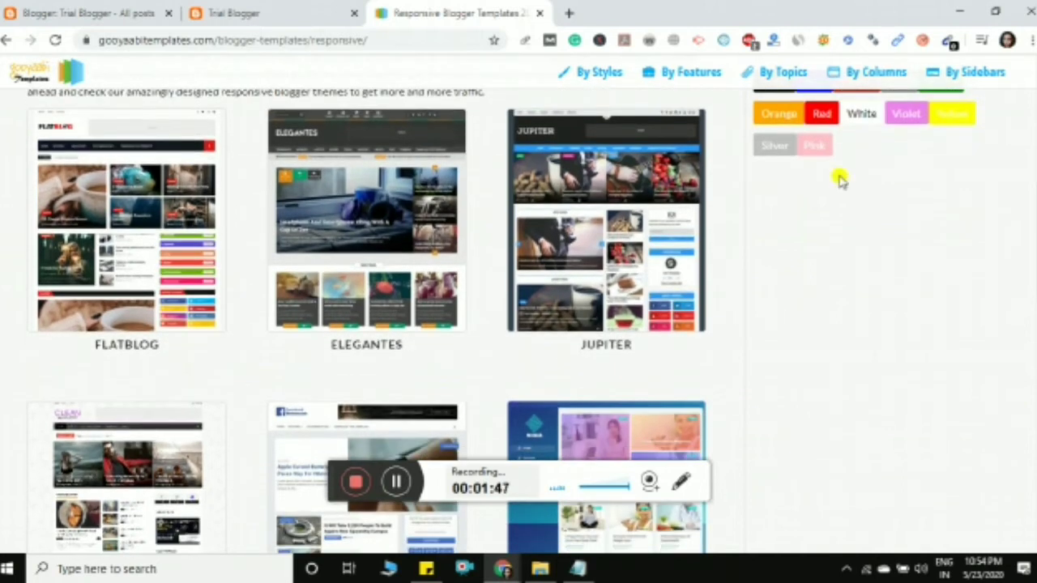
pyautogui.click(144, 269)
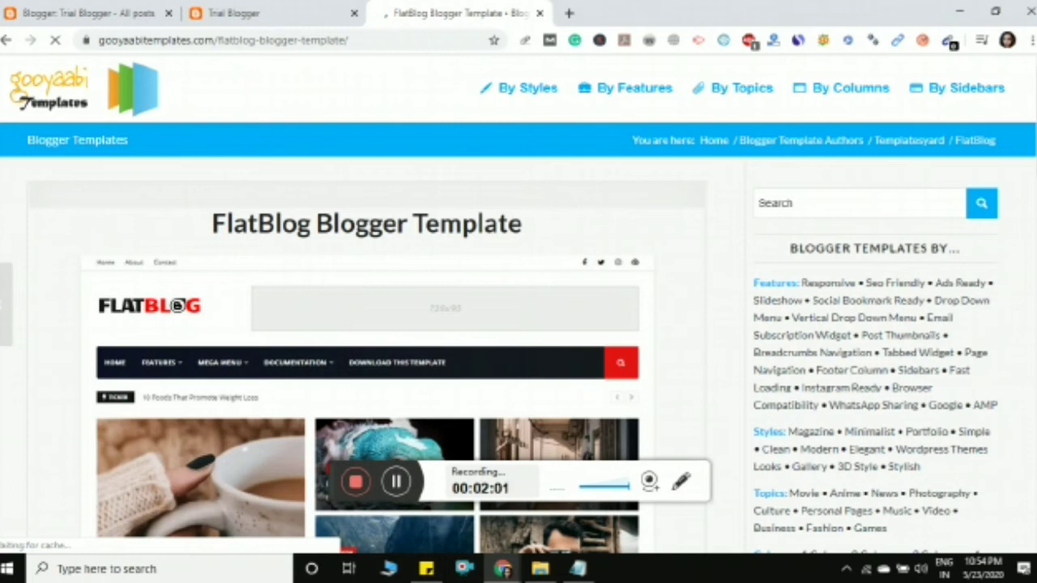
# Open the live preview of the FlatBlog template from its template page.
pyautogui.scroll(-3, 364, 324)
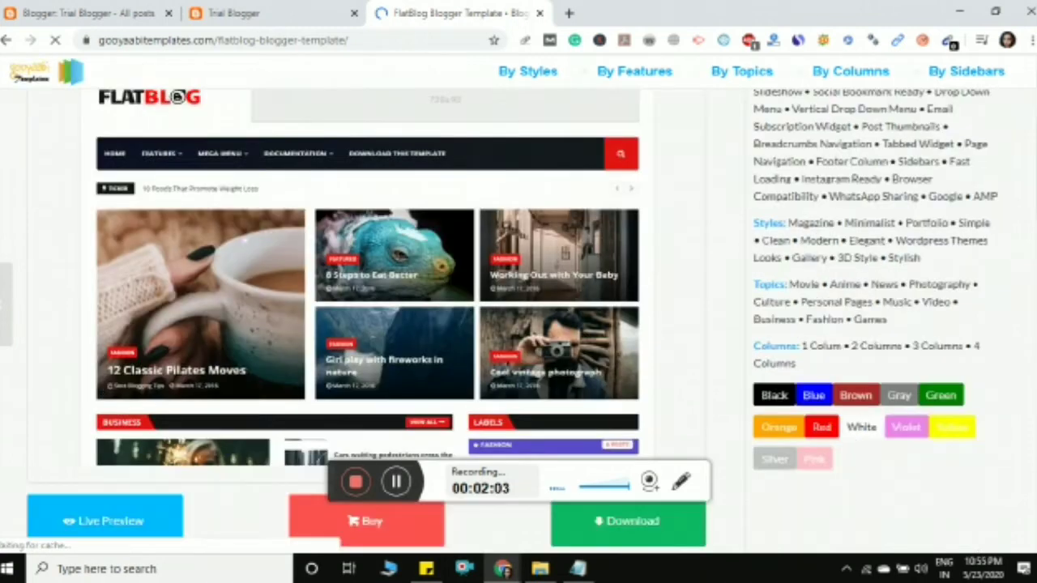
pyautogui.scroll(-4, 364, 324)
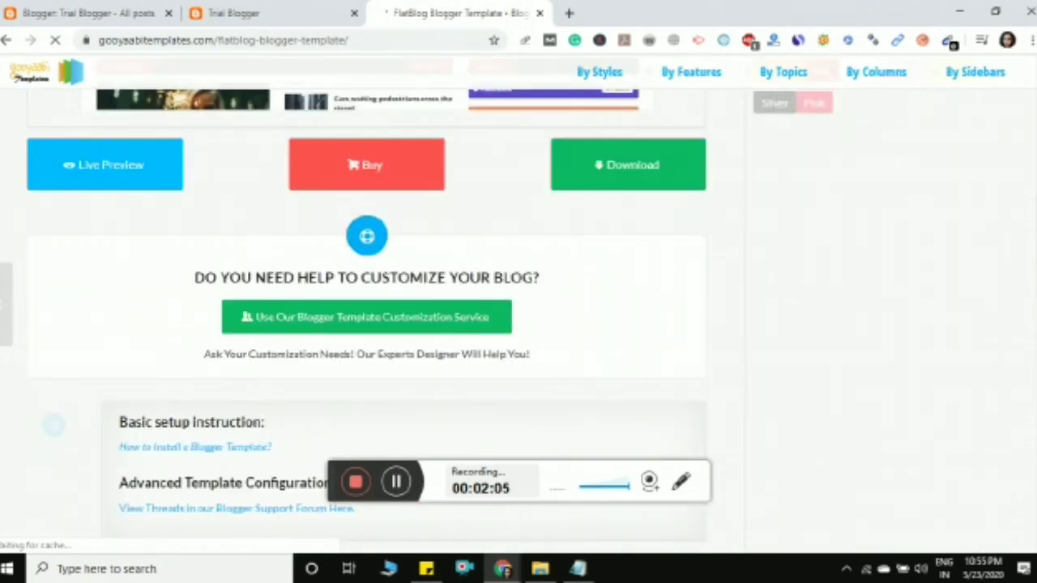
pyautogui.scroll(-1, 365, 324)
pyautogui.scroll(2, 365, 324)
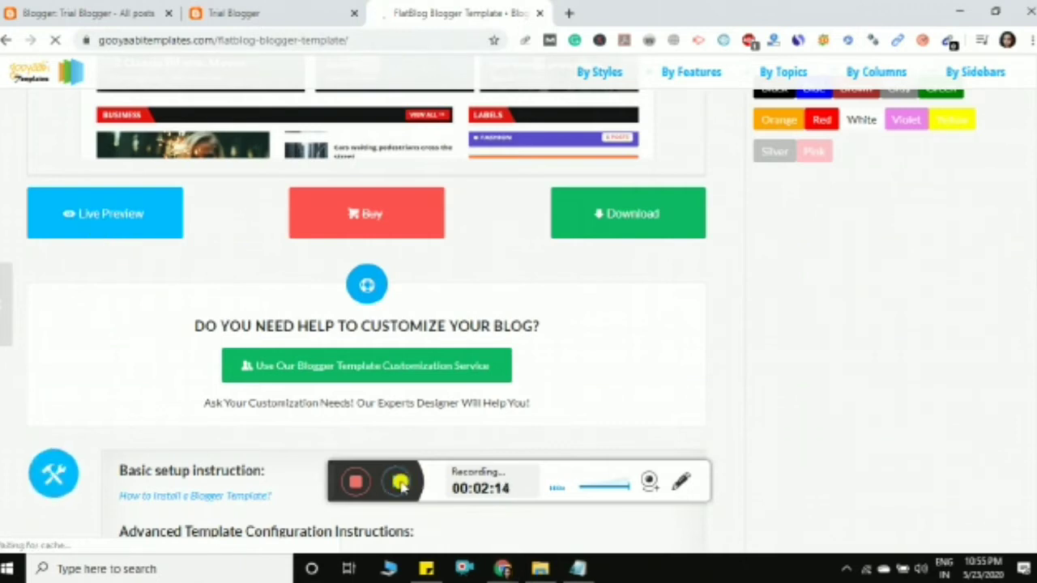
pyautogui.click(400, 483)
pyautogui.click(396, 482)
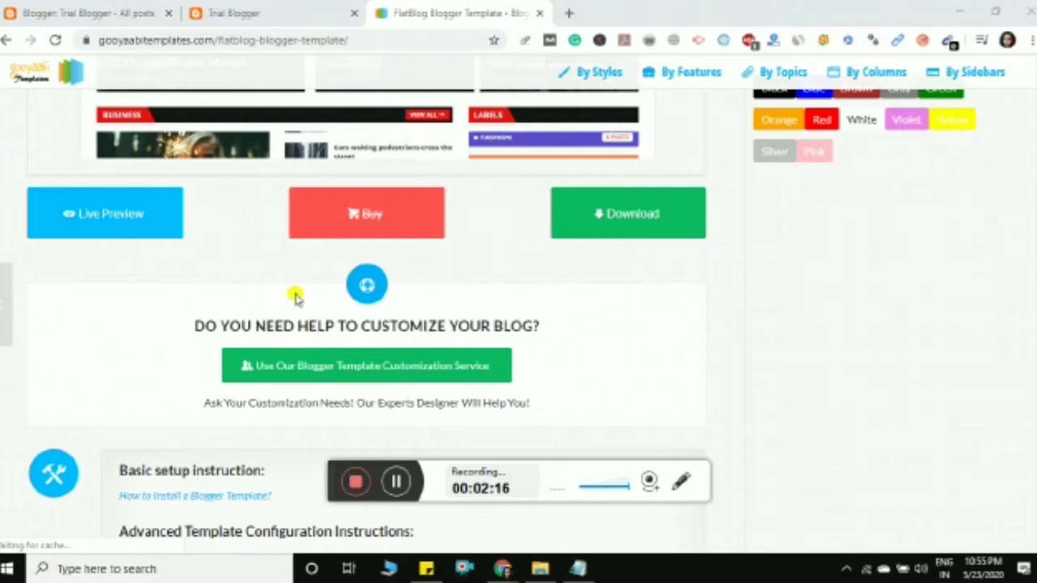
pyautogui.click(117, 214)
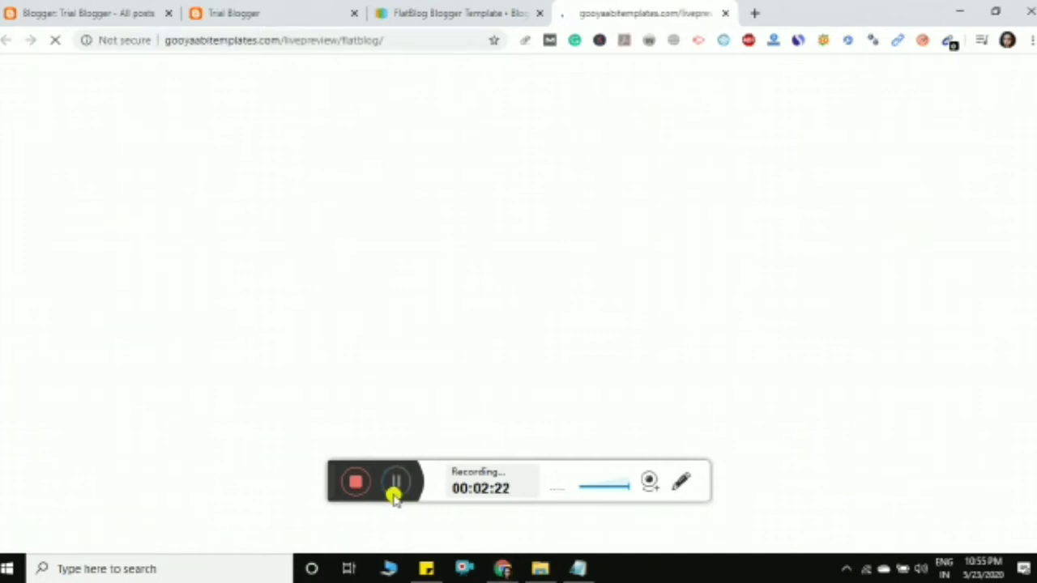
pyautogui.click(395, 485)
pyautogui.click(397, 484)
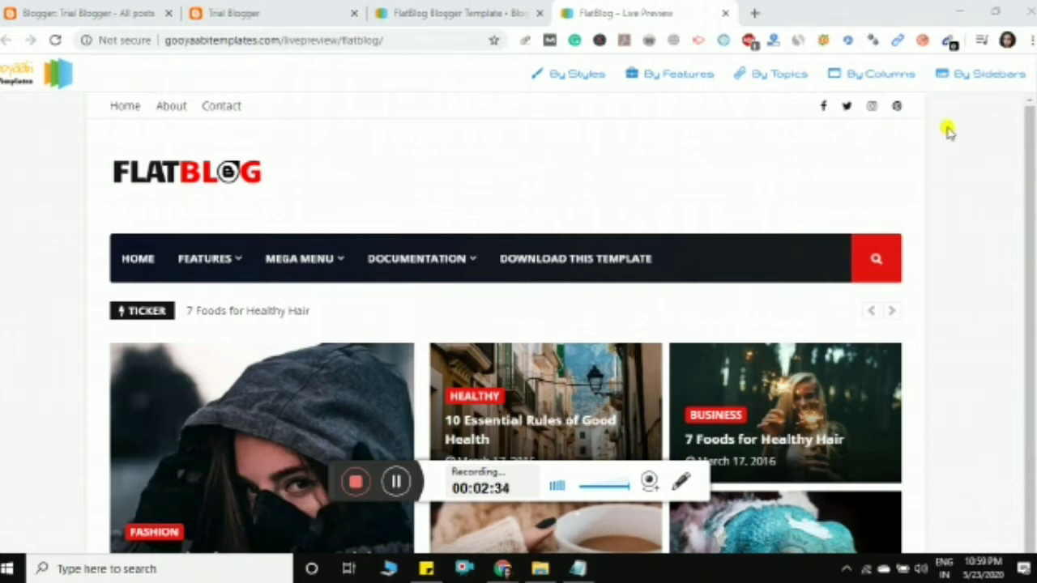
# Check how the FlatBlog live preview adapts to a smaller browser window, then restore the window to full size.
pyautogui.click(995, 15)
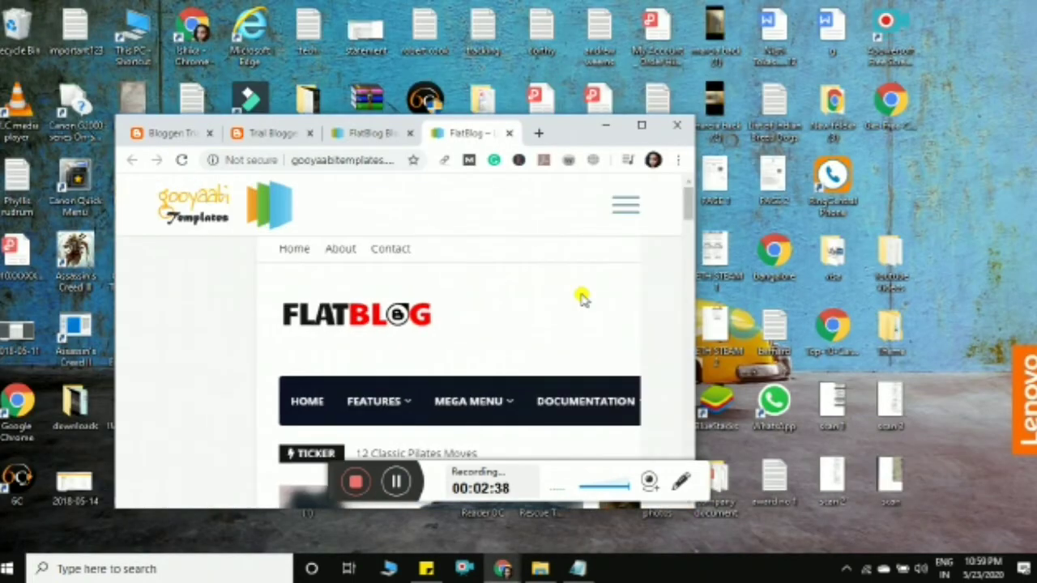
pyautogui.scroll(-2, 685, 207)
pyautogui.moveTo(685, 208); pyautogui.dragTo(688, 368)
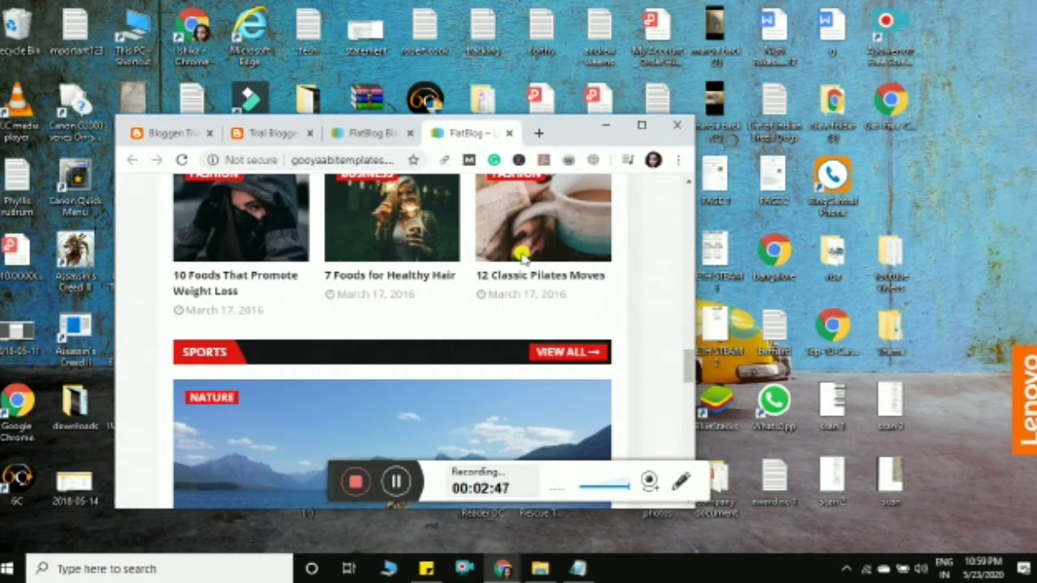
pyautogui.moveTo(685, 364); pyautogui.dragTo(685, 197)
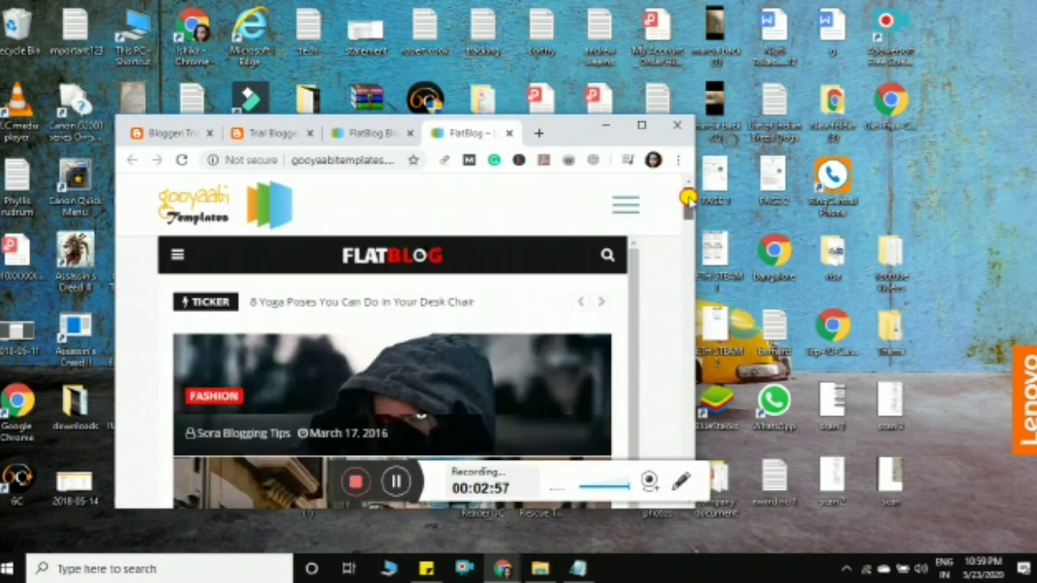
pyautogui.click(642, 127)
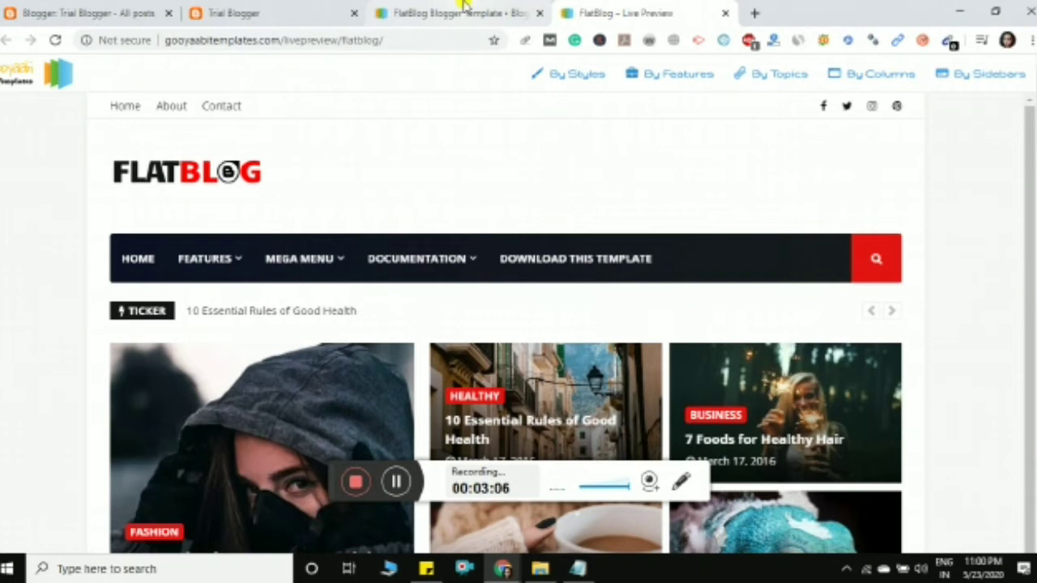
# Return to the FlatBlog template page and download the free version of the template.
pyautogui.click(464, 9)
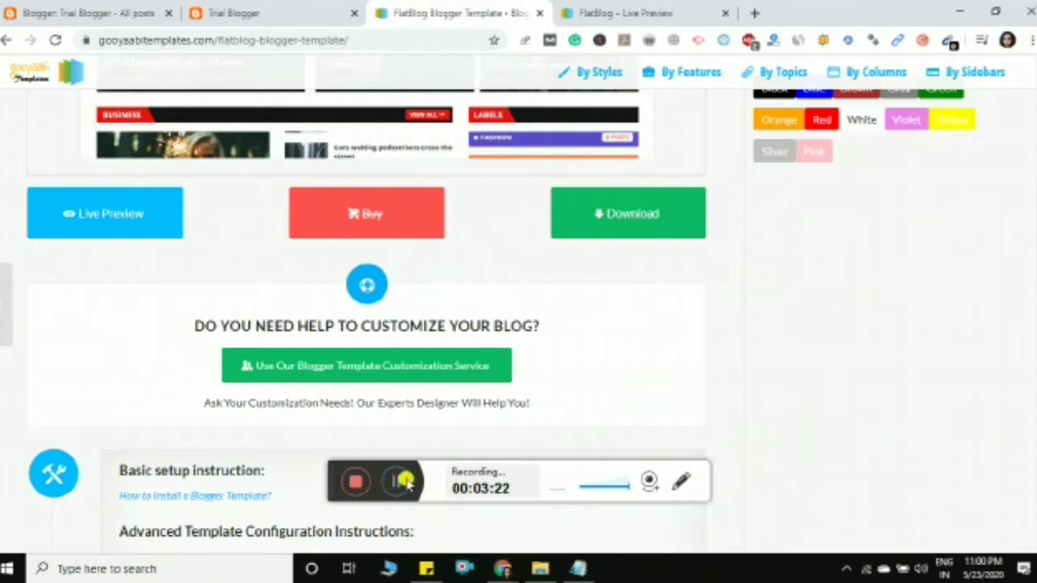
pyautogui.click(502, 568)
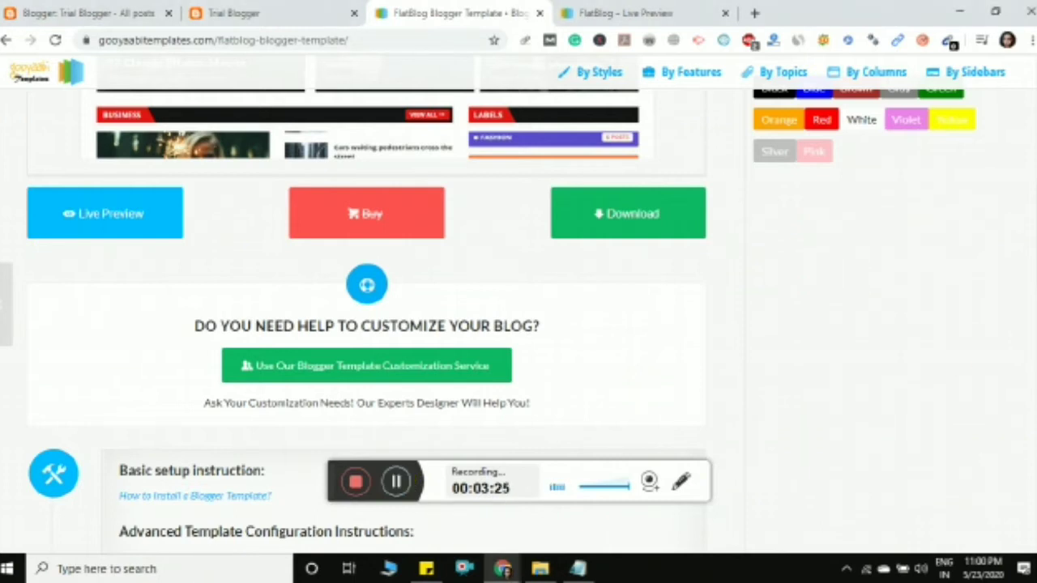
pyautogui.scroll(2, 367, 308)
pyautogui.scroll(-1, 367, 318)
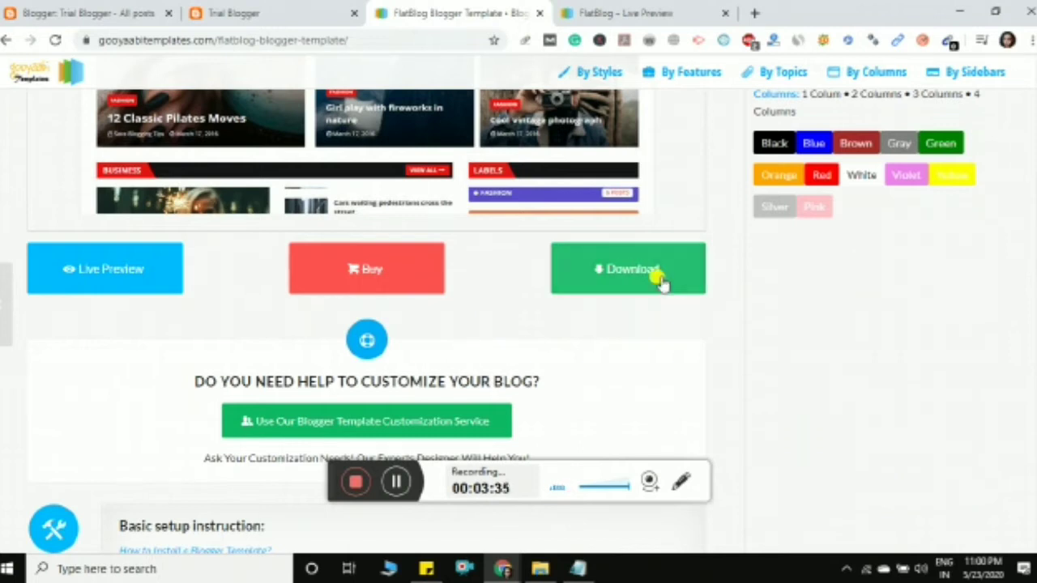
pyautogui.click(638, 255)
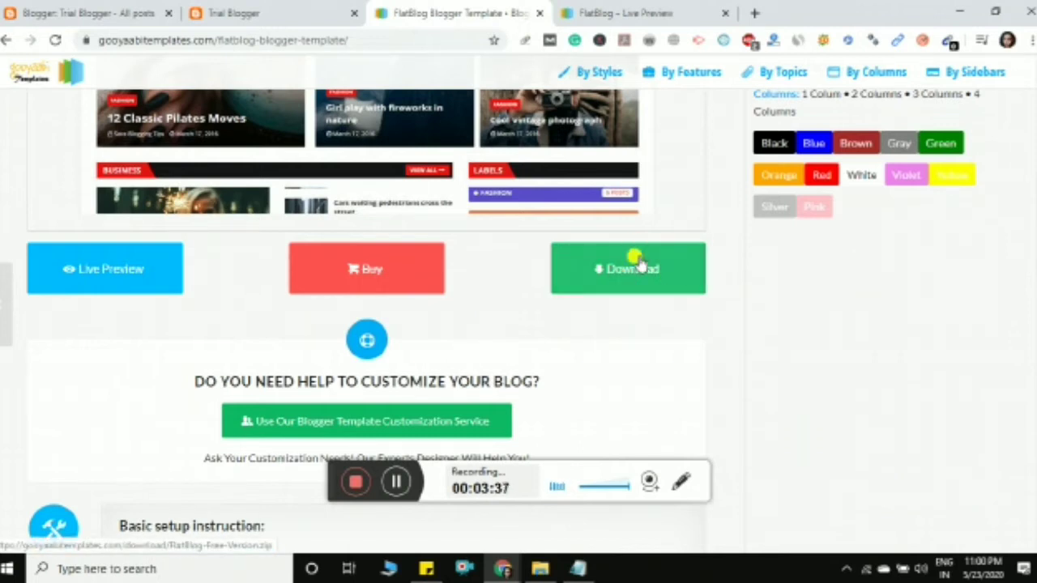
pyautogui.click(638, 257)
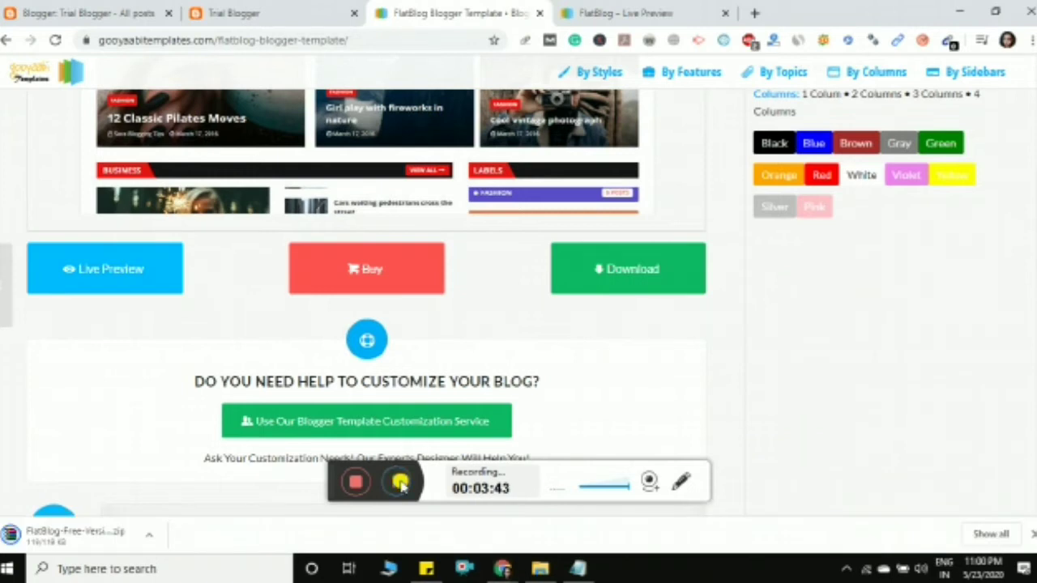
# Show the downloaded FlatBlog zip in its folder, enlarge the File Explorer window and go to Downloads.
pyautogui.click(146, 538)
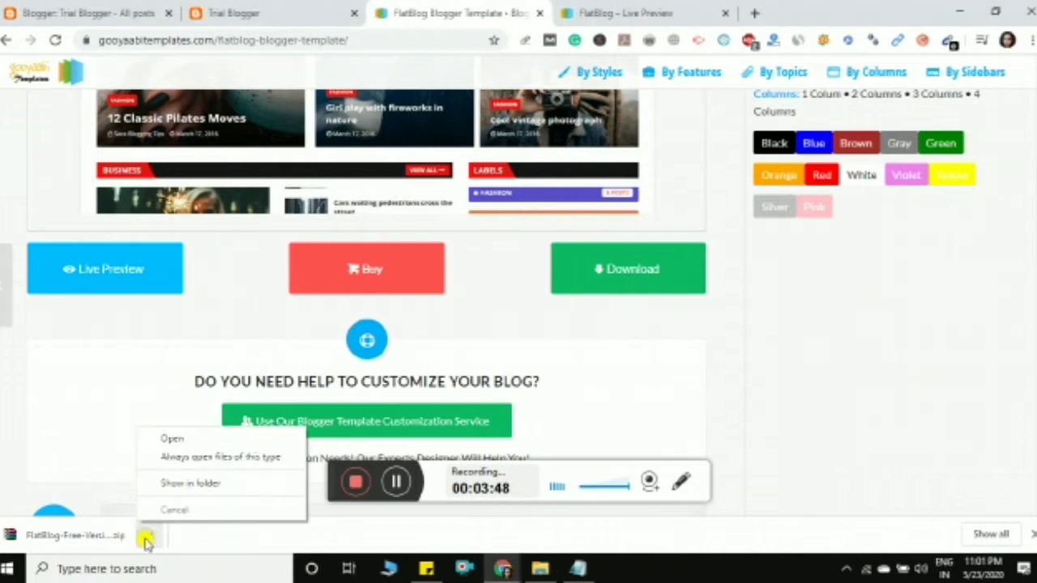
pyautogui.click(183, 486)
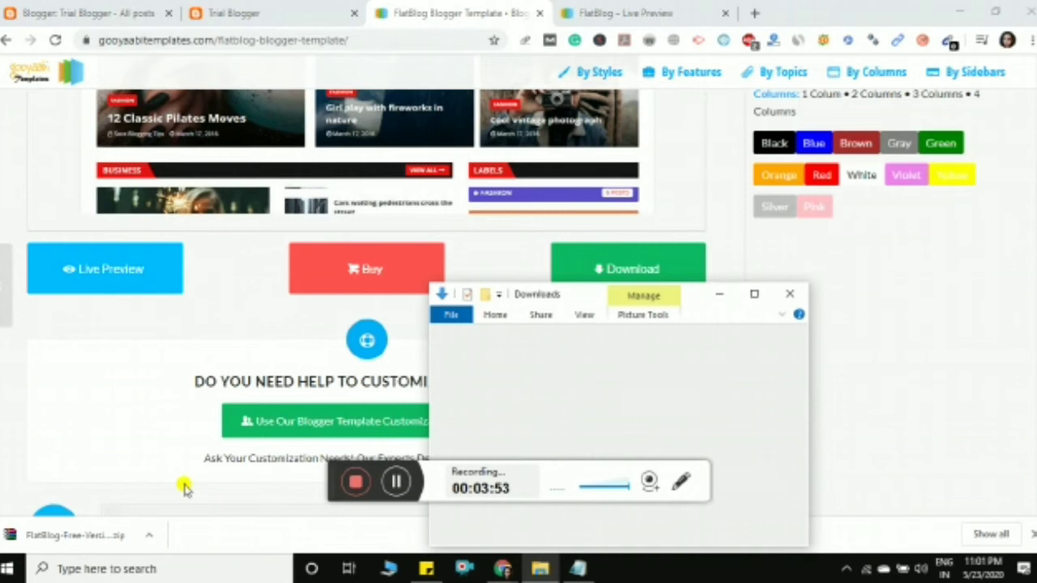
pyautogui.click(753, 294)
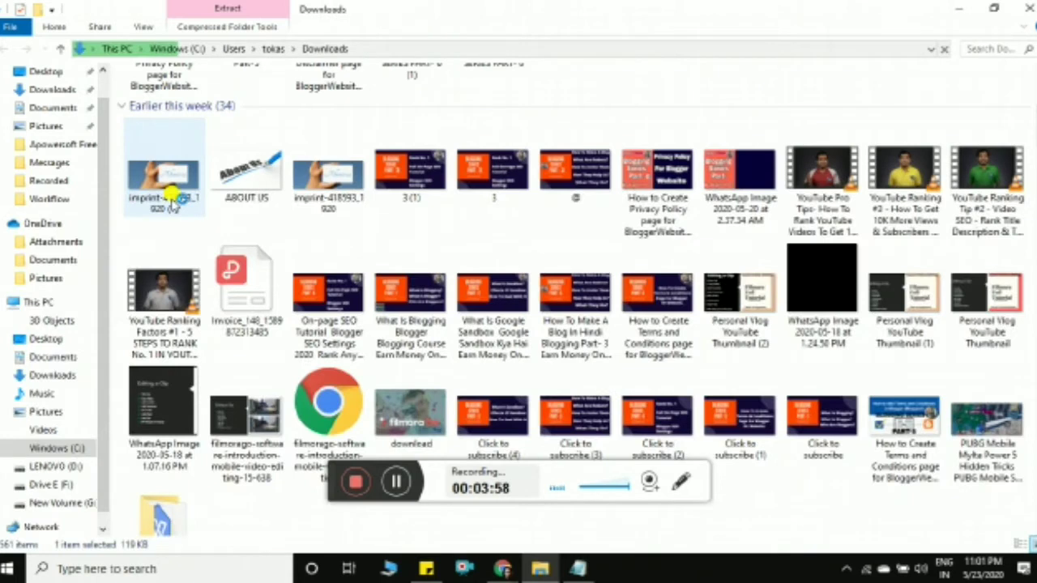
pyautogui.scroll(1, 102, 105)
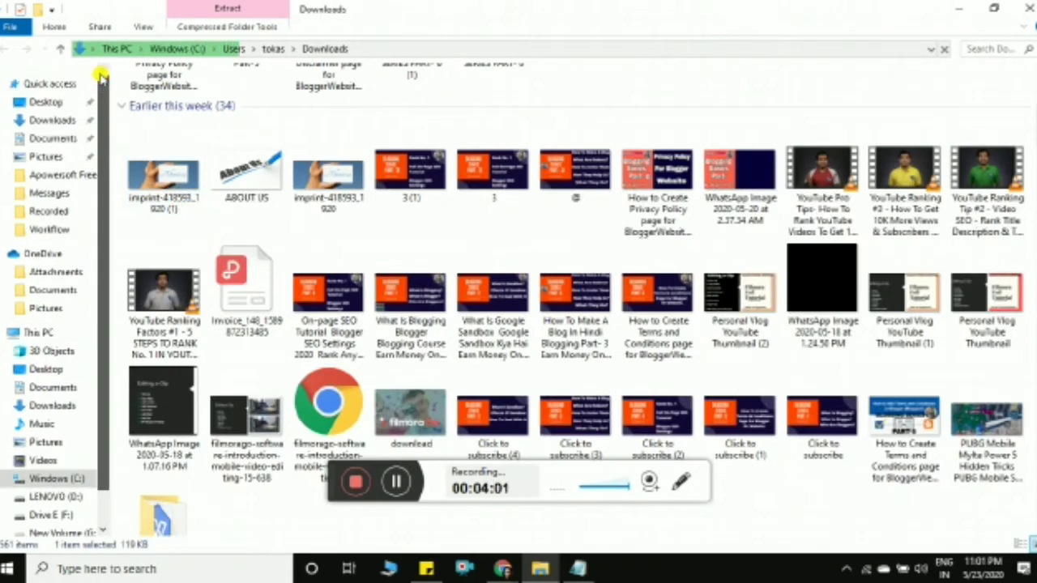
pyautogui.click(52, 120)
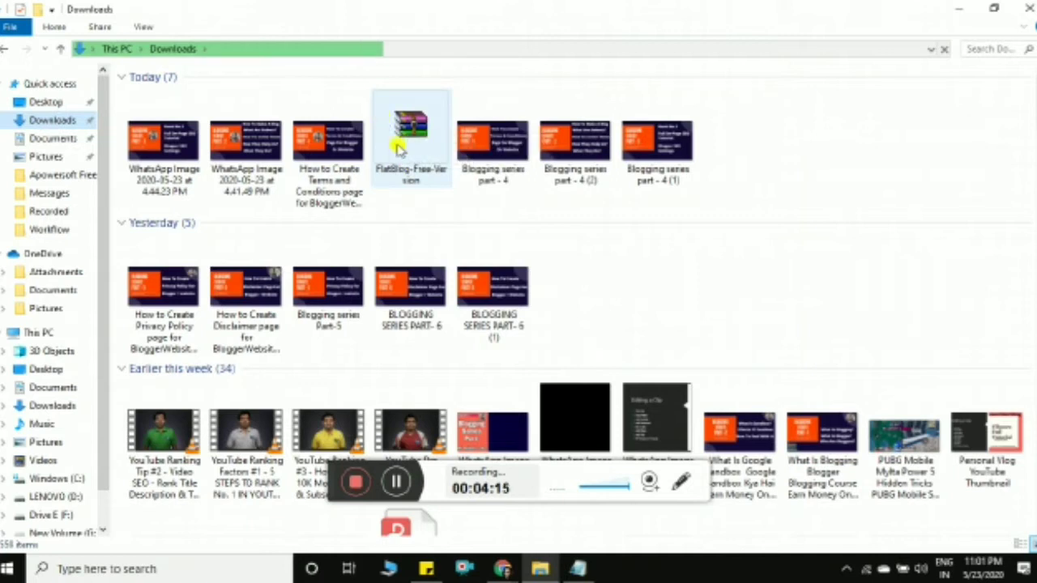
# Extract the FlatBlog-Free-Version archive into its own folder and open that folder to locate the FlatBlog Free Version XML file.
pyautogui.doubleClick(400, 131)
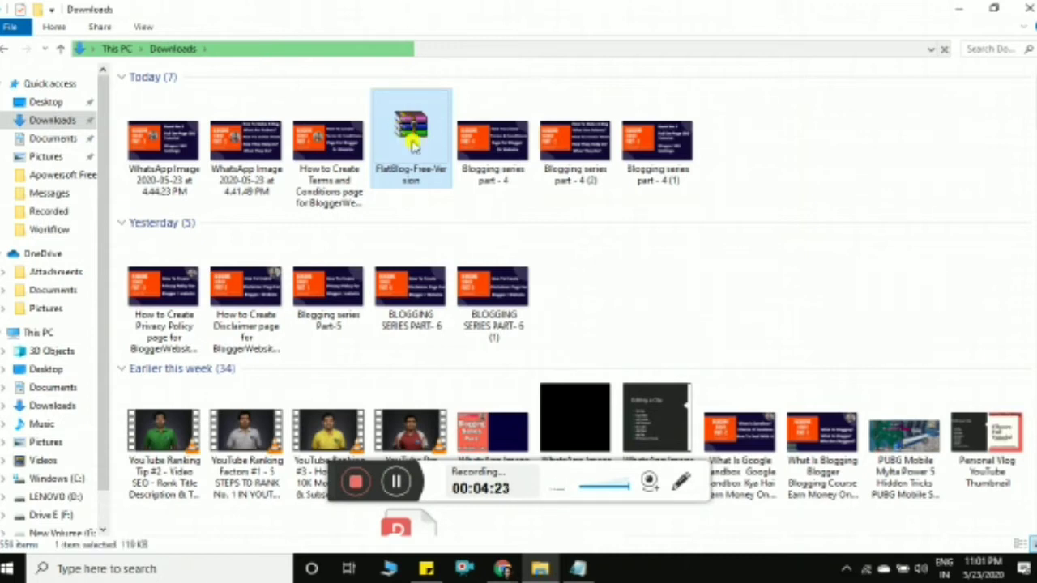
pyautogui.rightClick(411, 141)
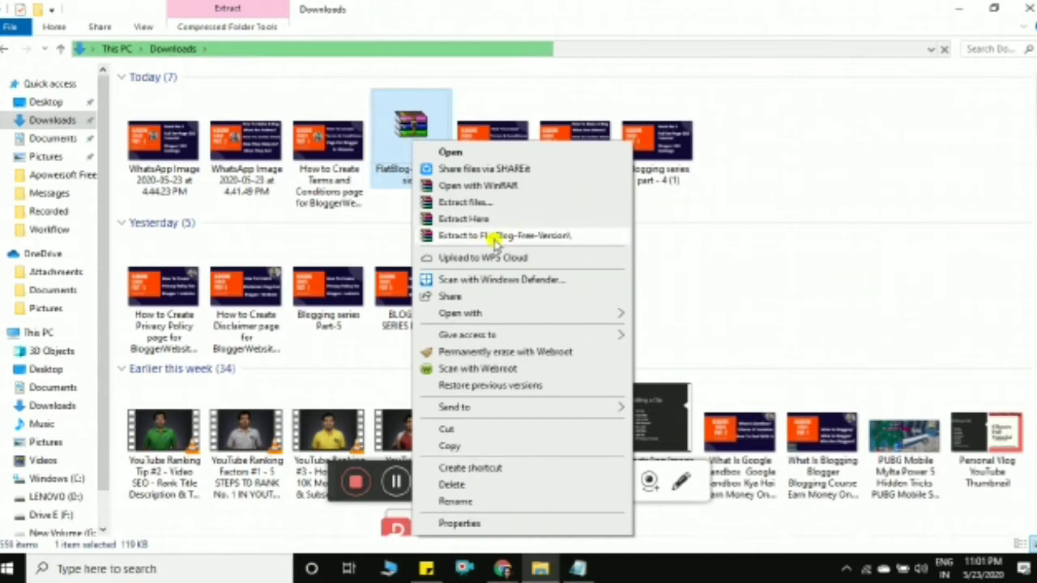
pyautogui.click(495, 236)
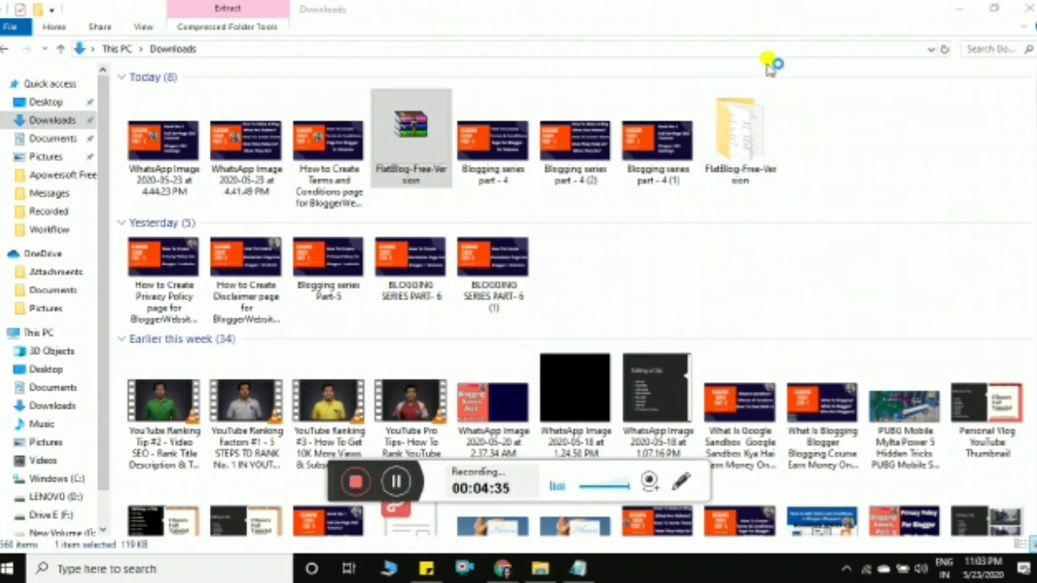
pyautogui.doubleClick(750, 138)
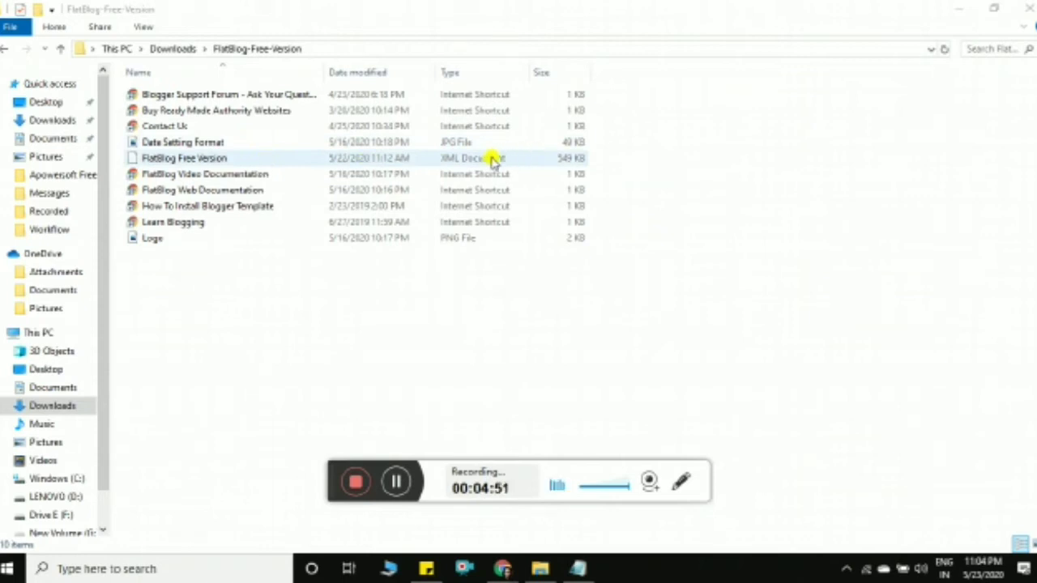
pyautogui.doubleClick(264, 159)
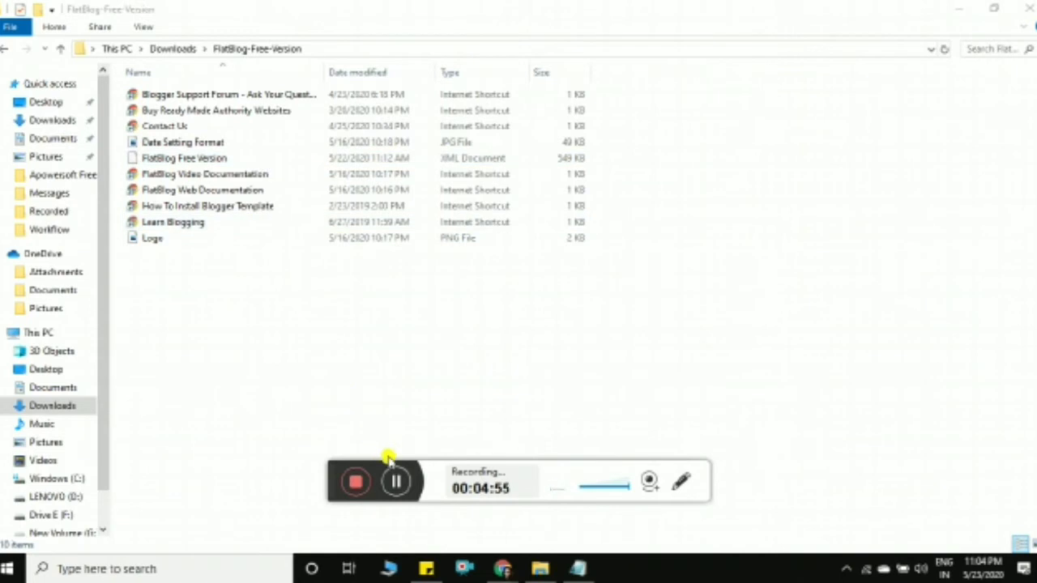
# Switch back to Chrome and open the Theme page of the Trial Blogger blog in the Blogger dashboard.
pyautogui.moveTo(503, 567)
pyautogui.click(543, 510)
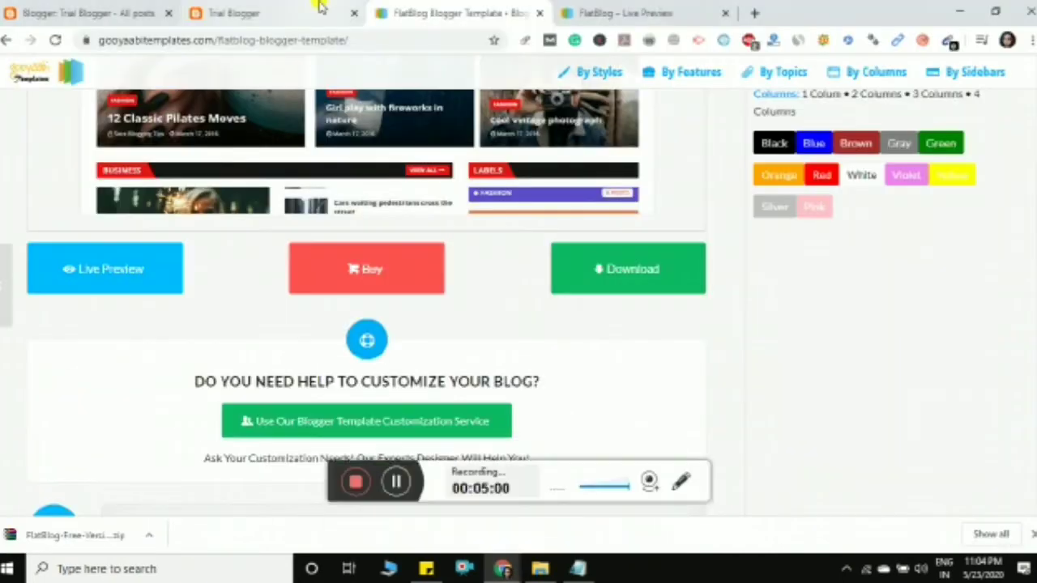
pyautogui.click(105, 8)
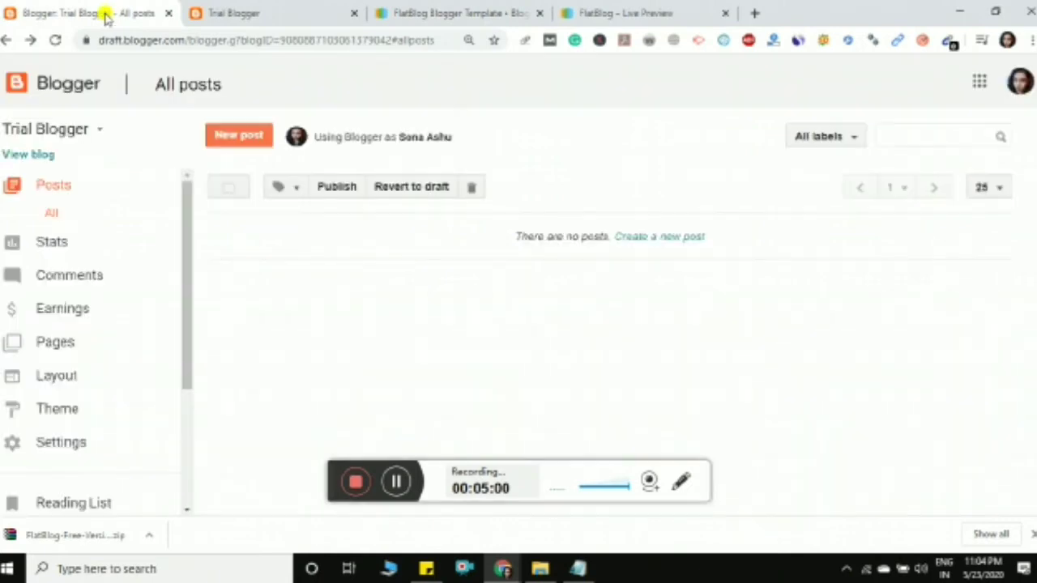
pyautogui.click(73, 412)
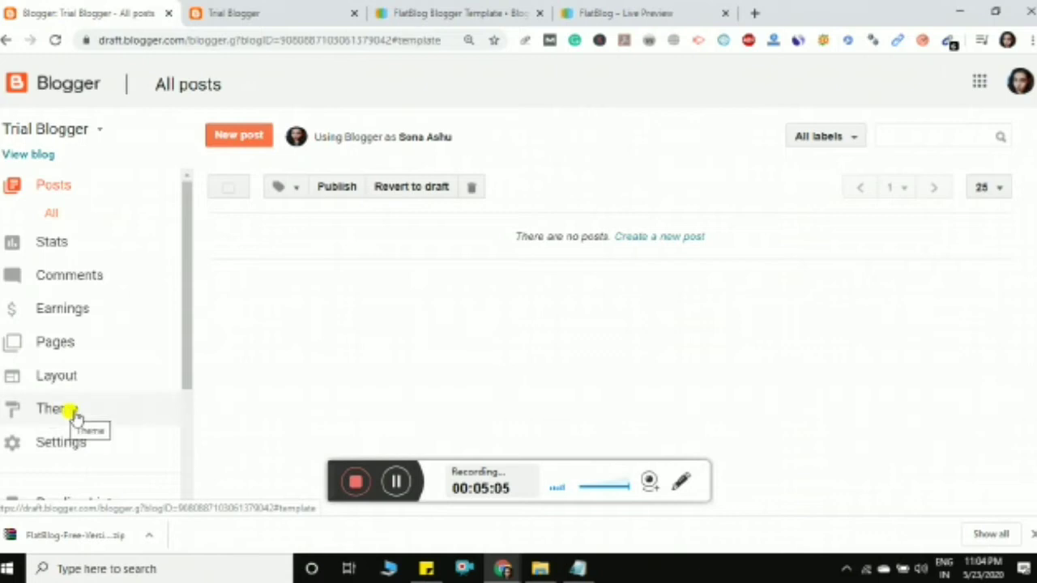
pyautogui.click(72, 415)
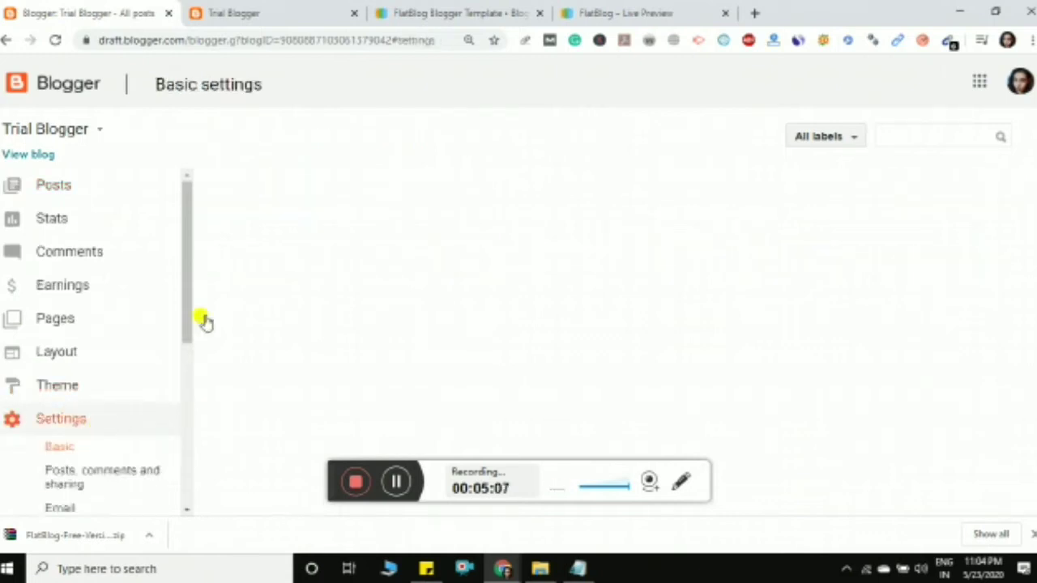
pyautogui.click(394, 483)
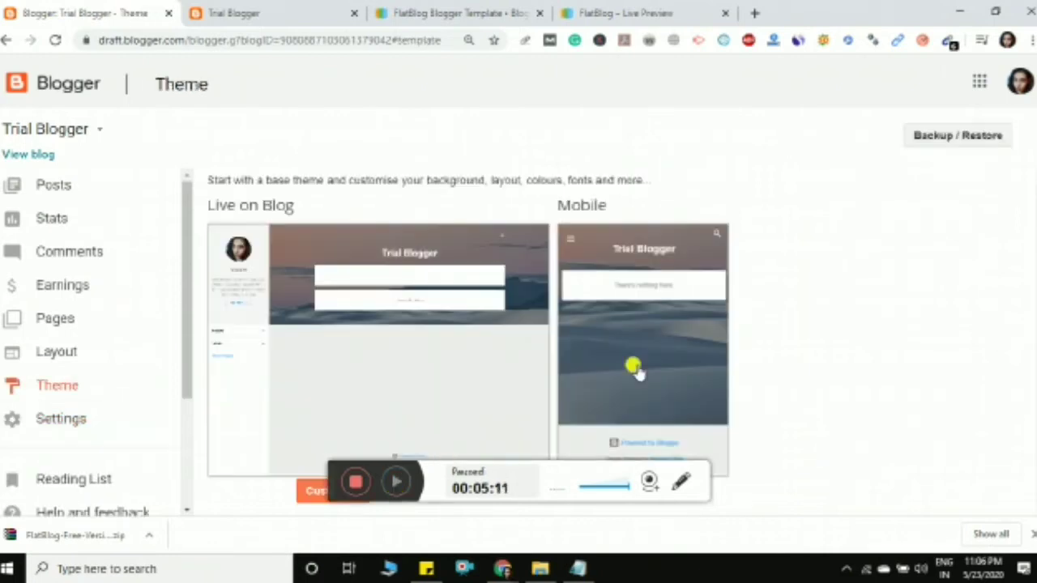
# Upload FlatBlog Free Version.xml from the extracted FlatBlog-Free-Version folder as the blog's theme through Backup / Restore.
pyautogui.click(957, 138)
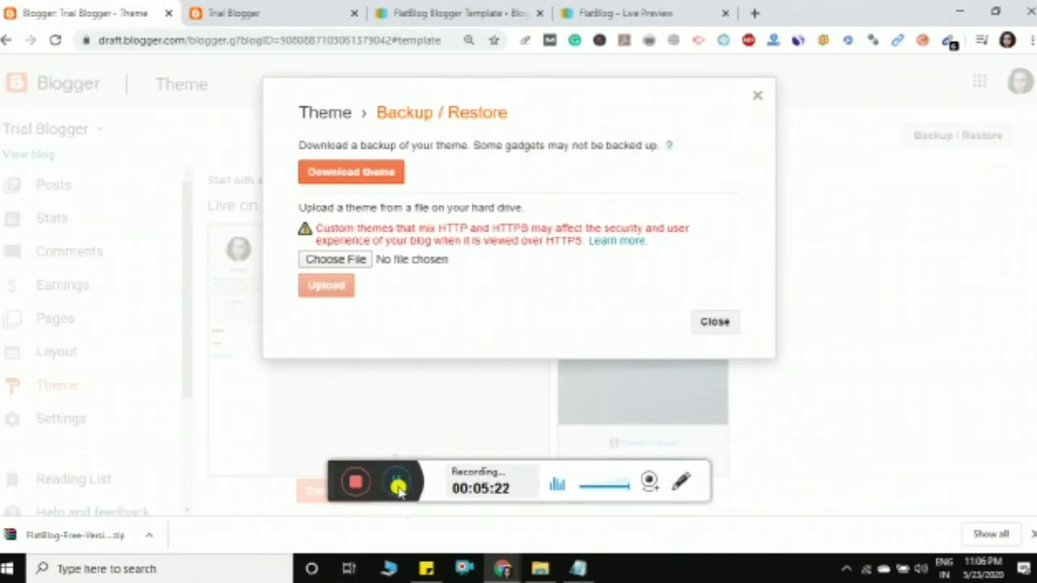
pyautogui.click(332, 265)
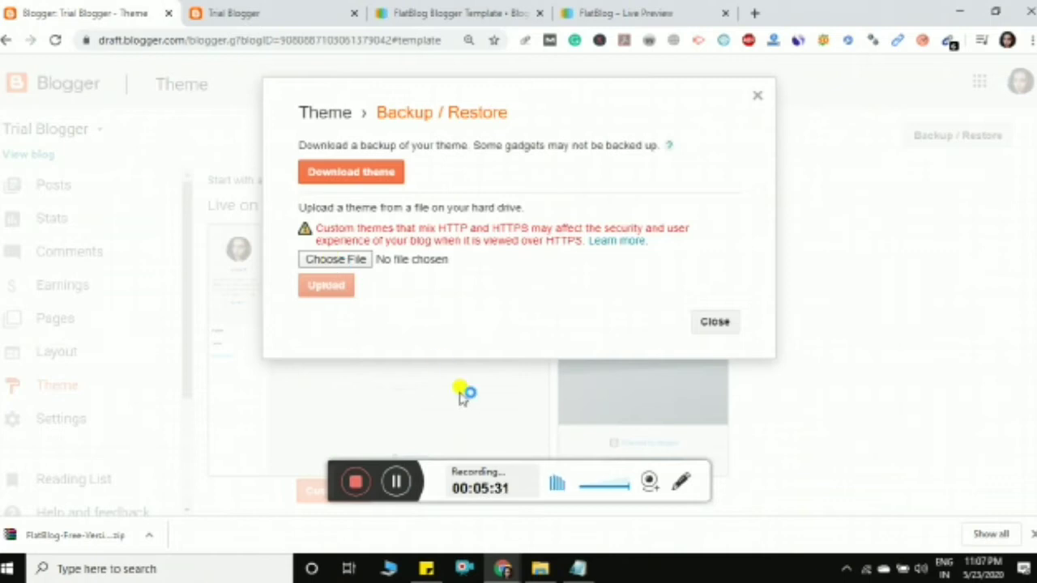
pyautogui.click(408, 486)
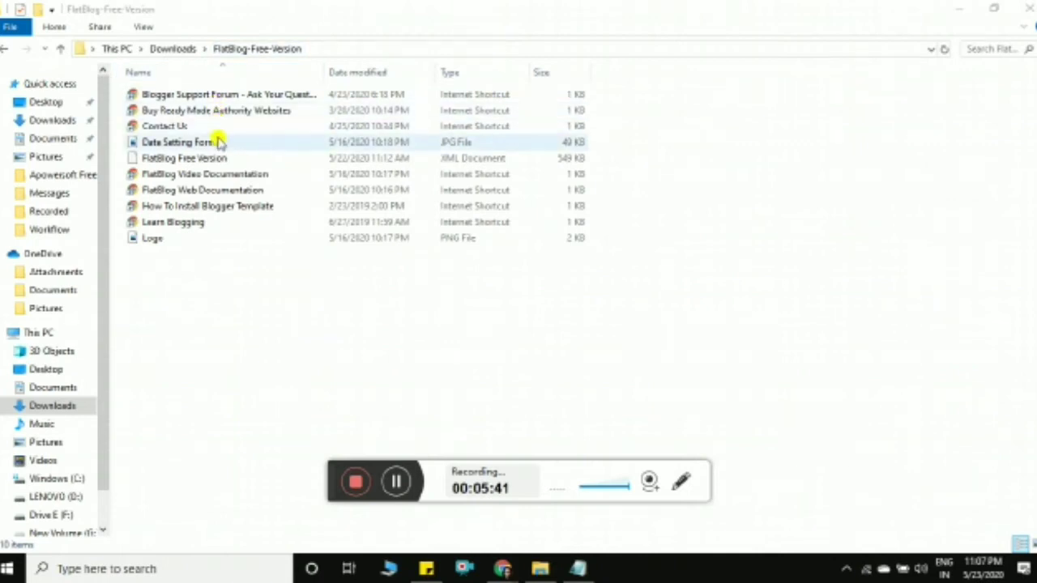
pyautogui.doubleClick(225, 158)
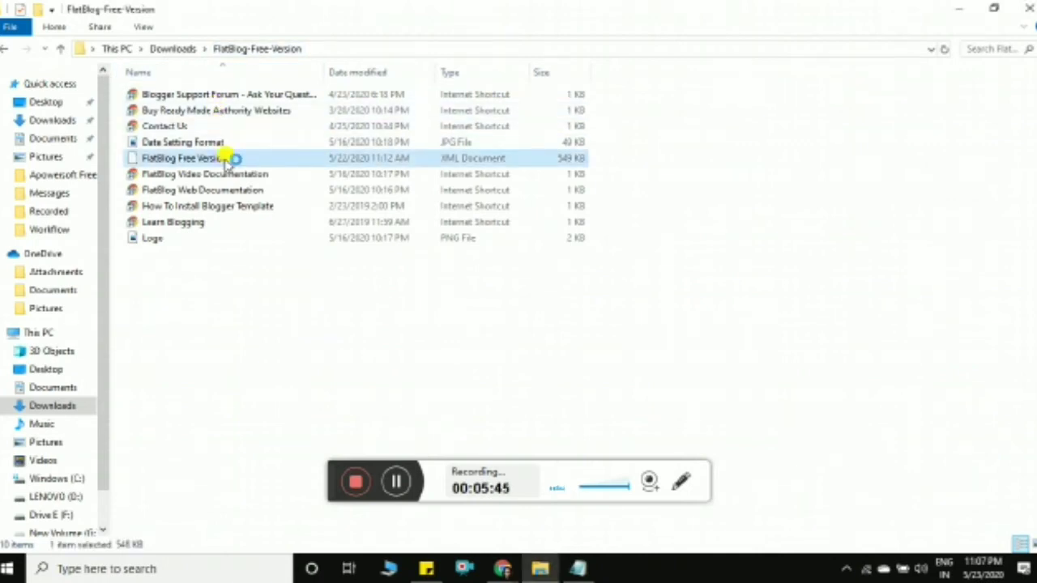
pyautogui.click(397, 482)
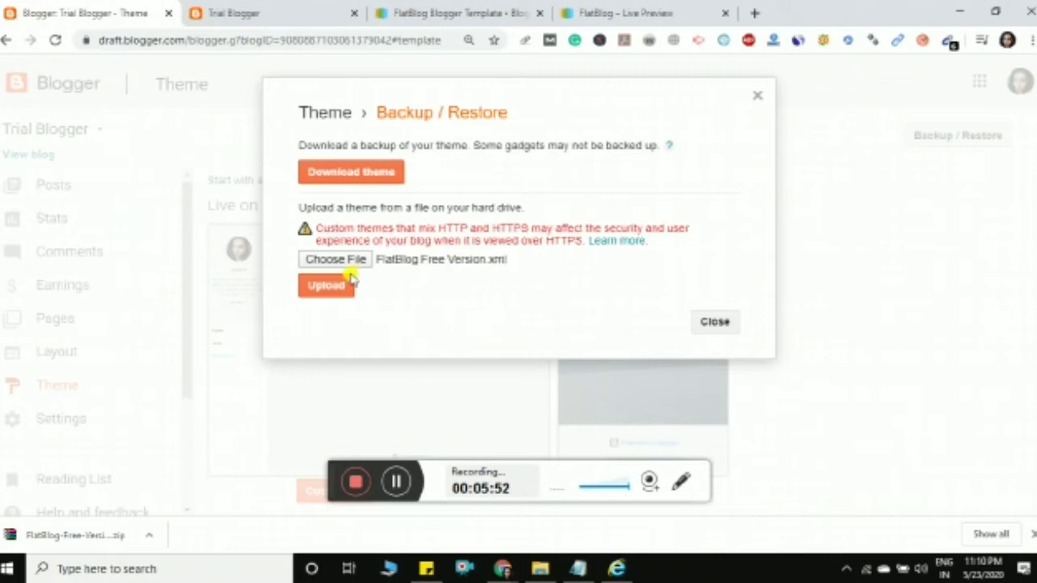
pyautogui.click(329, 289)
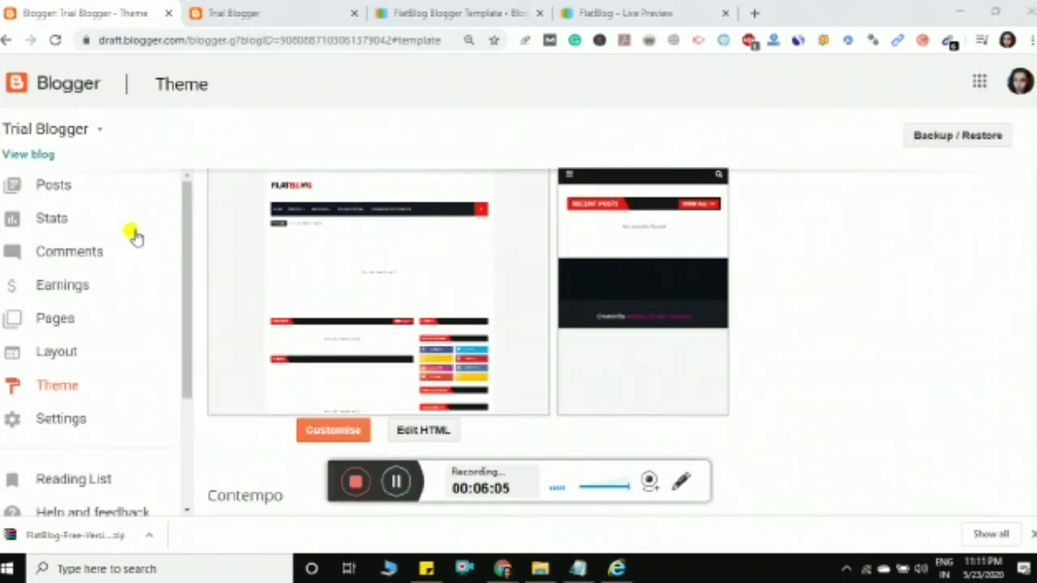
# View the live Trial Blogger blog and look through its homepage sections, sidebar widgets and header under the new theme.
pyautogui.click(28, 155)
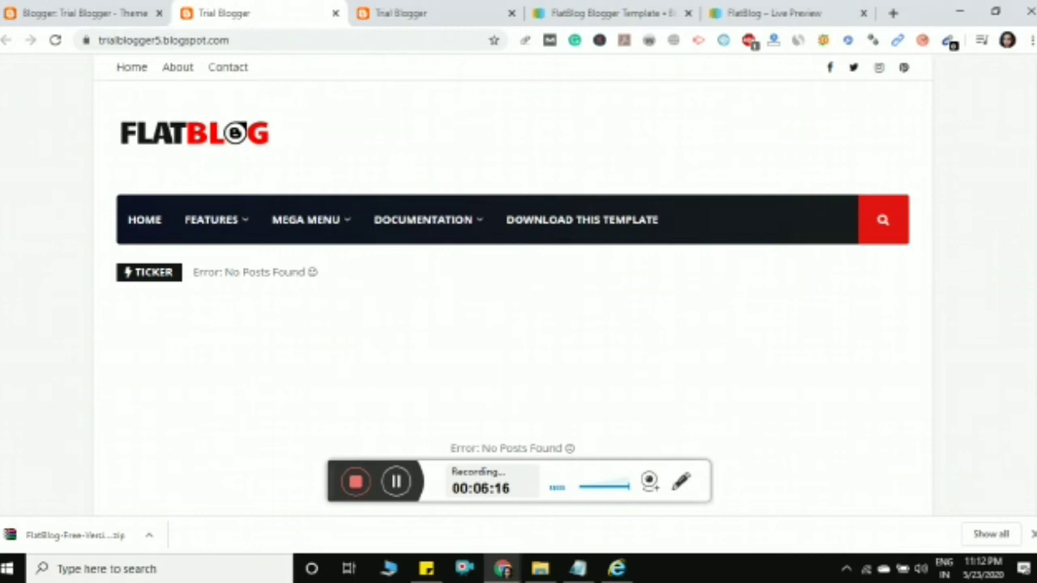
pyautogui.scroll(-2, 518, 284)
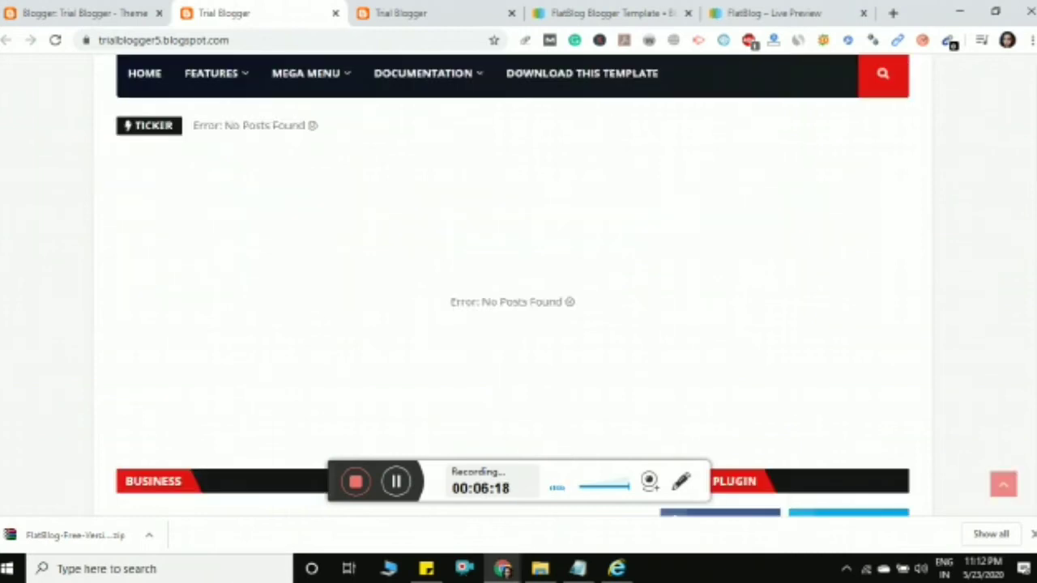
pyautogui.scroll(-5, 518, 283)
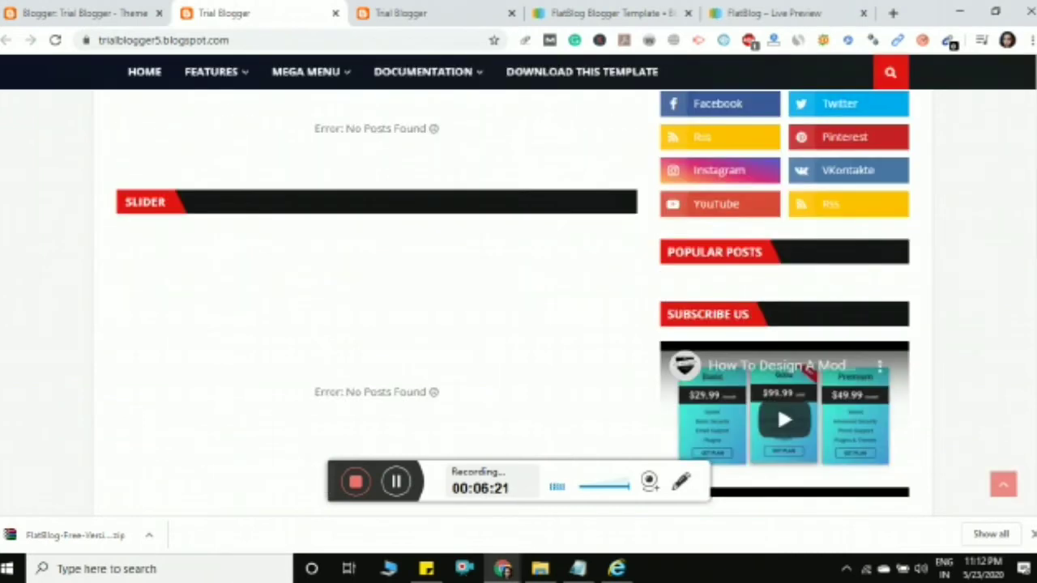
pyautogui.scroll(1, 777, 404)
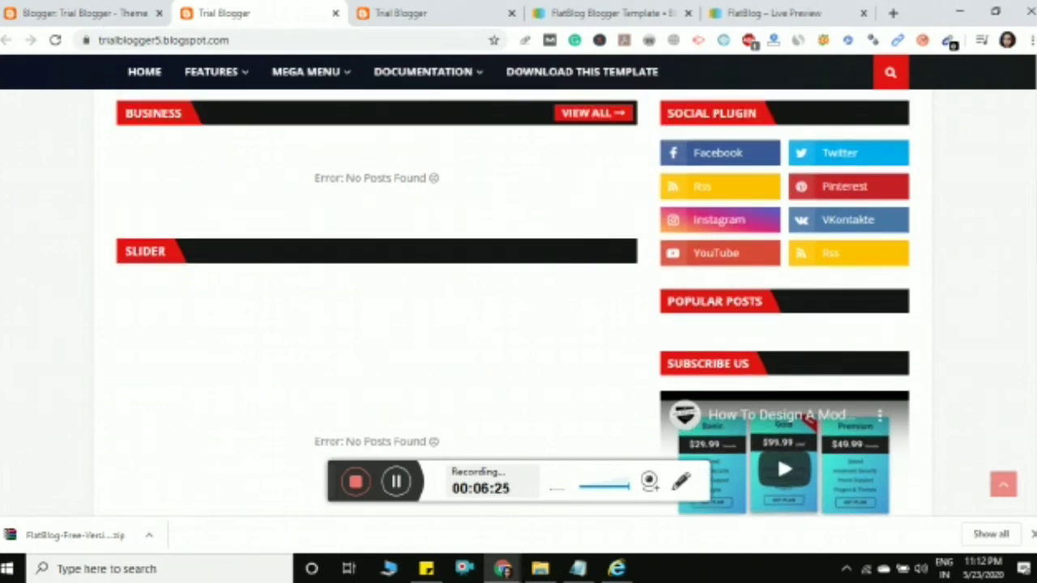
pyautogui.scroll(2, 810, 243)
pyautogui.scroll(-5, 741, 150)
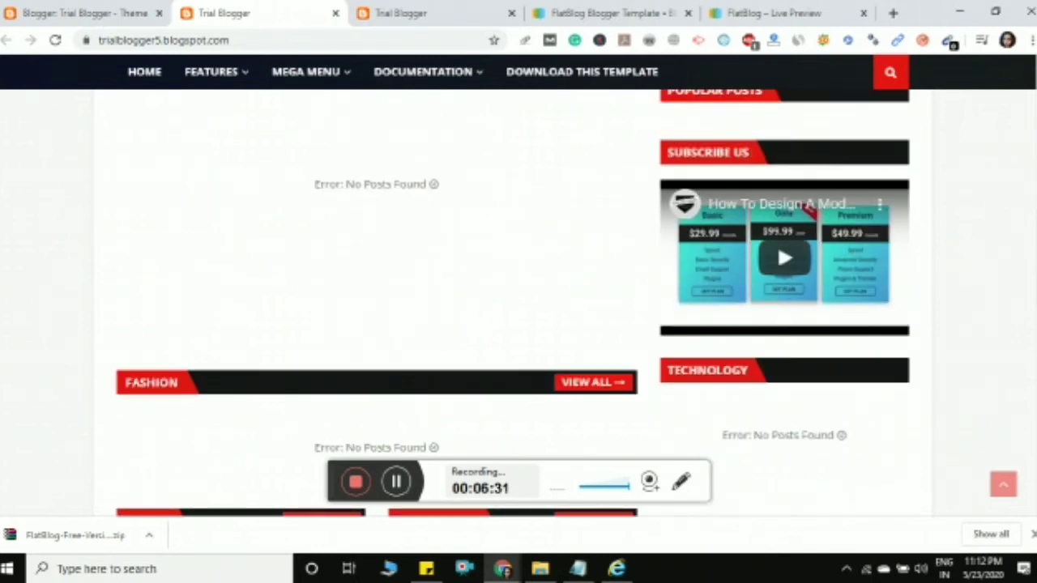
pyautogui.scroll(-4, 377, 324)
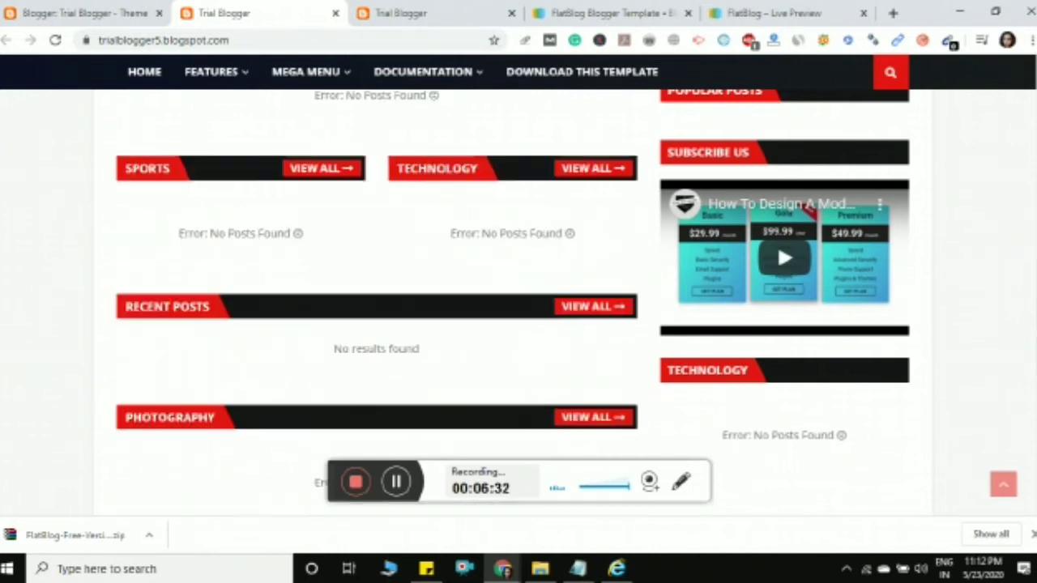
pyautogui.scroll(-15, 777, 110)
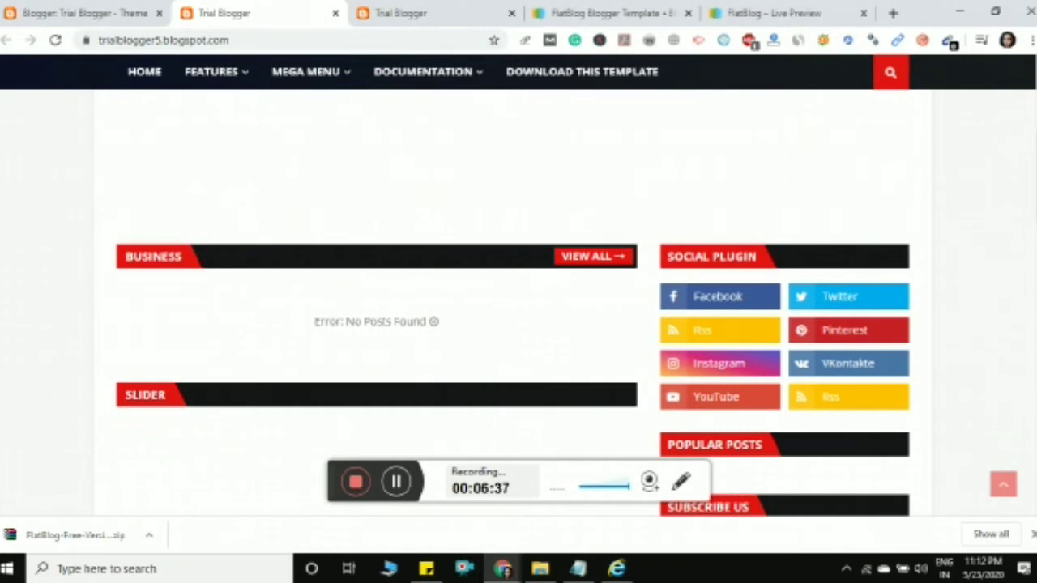
pyautogui.press('Home')
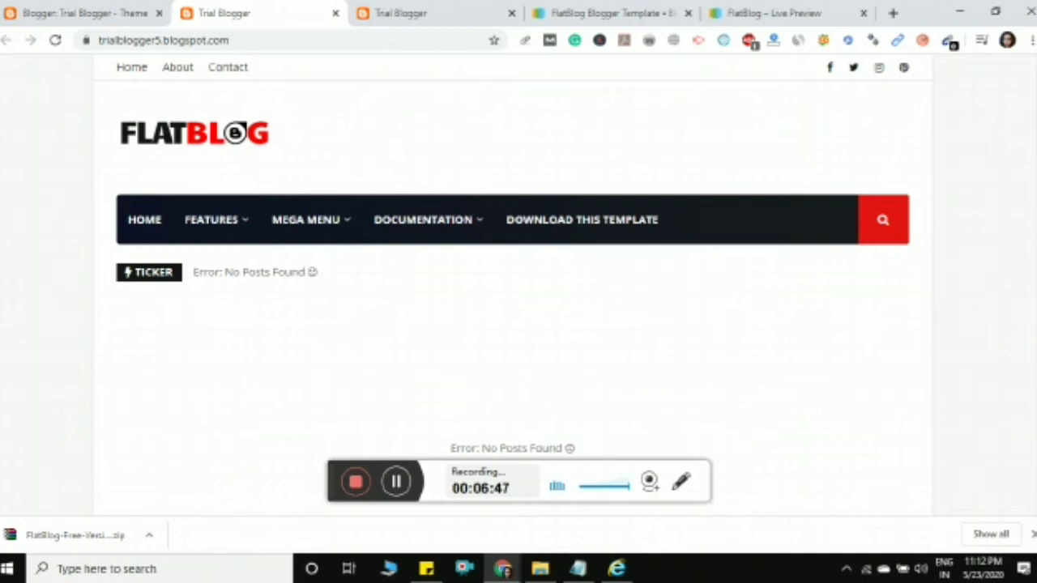
pyautogui.click(397, 482)
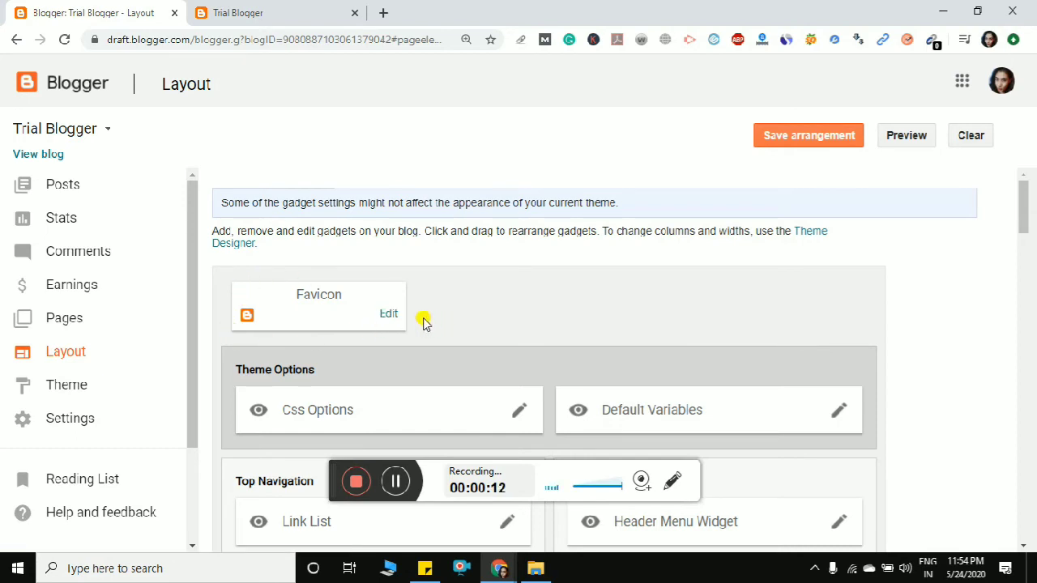
# Open the Favicon settings from the blog layout, check the image shape and file size requirements, and close them.
pyautogui.click(387, 315)
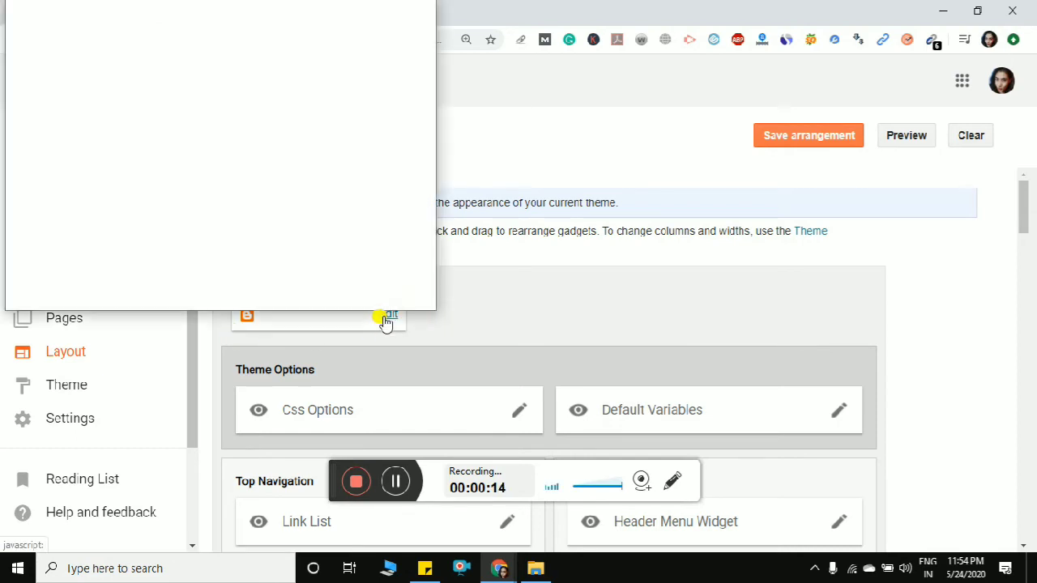
pyautogui.moveTo(319, 19); pyautogui.dragTo(320, 63)
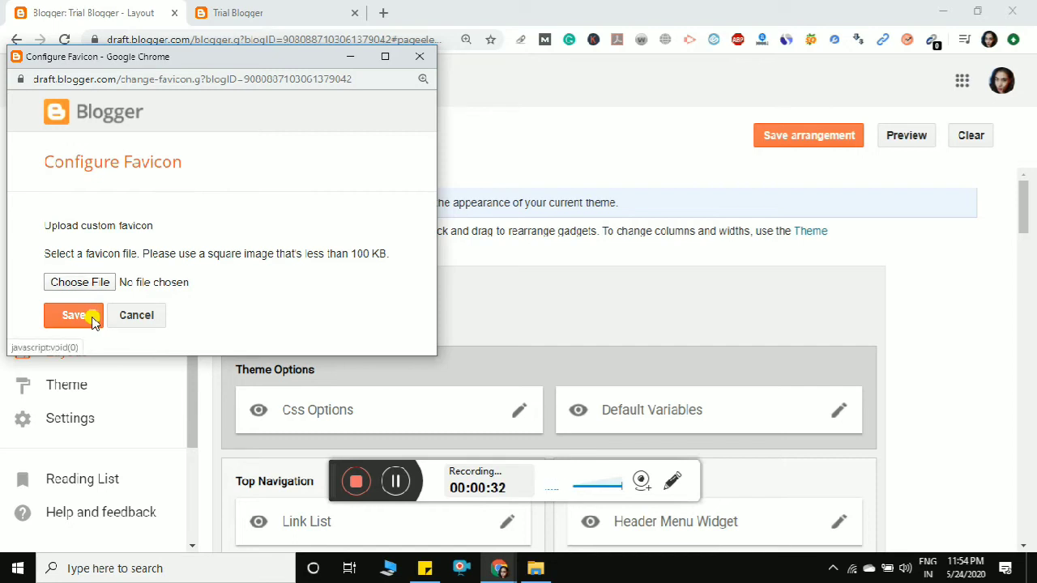
pyautogui.doubleClick(224, 253)
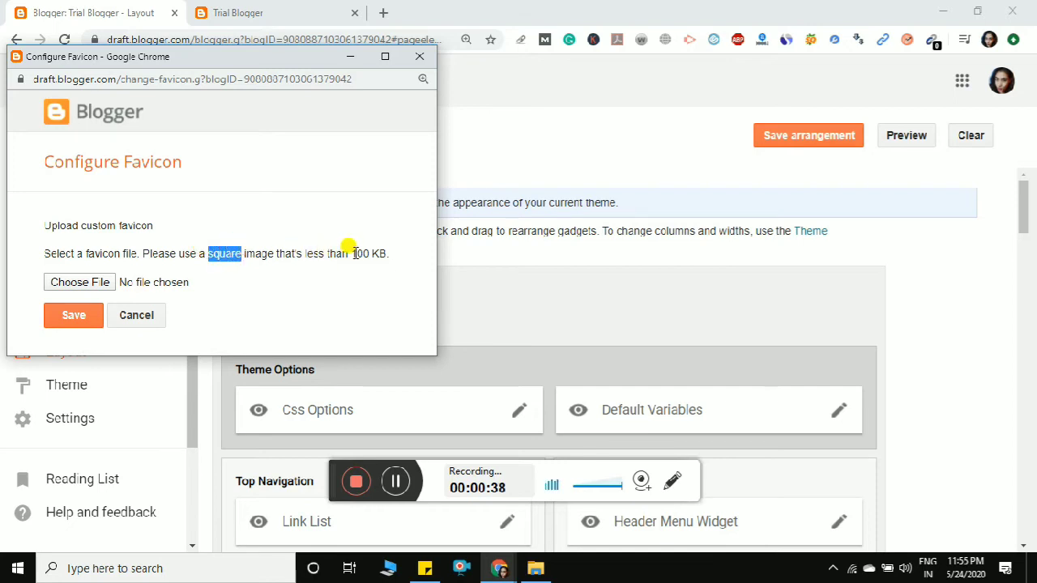
pyautogui.moveTo(353, 254); pyautogui.dragTo(391, 257)
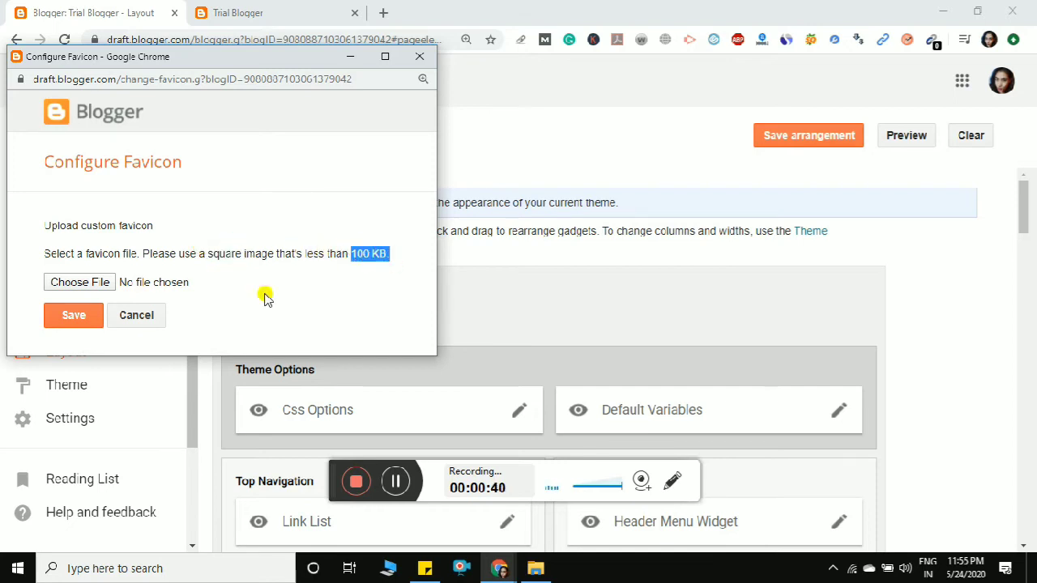
pyautogui.click(417, 57)
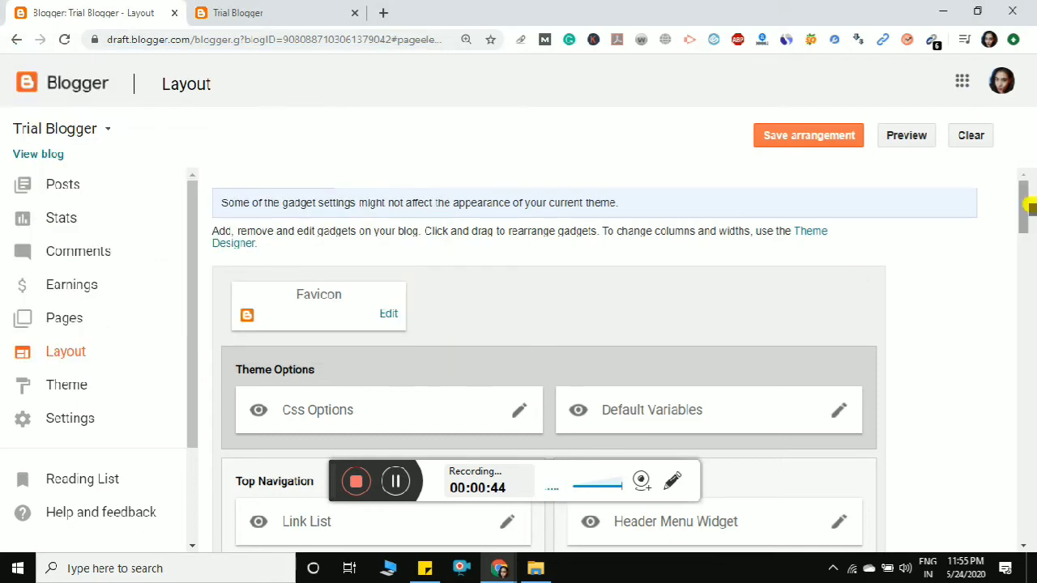
# Open the Top Navigation Link List settings and review the new-site fields and the existing menu links.
pyautogui.moveTo(1029, 205); pyautogui.dragTo(1029, 243)
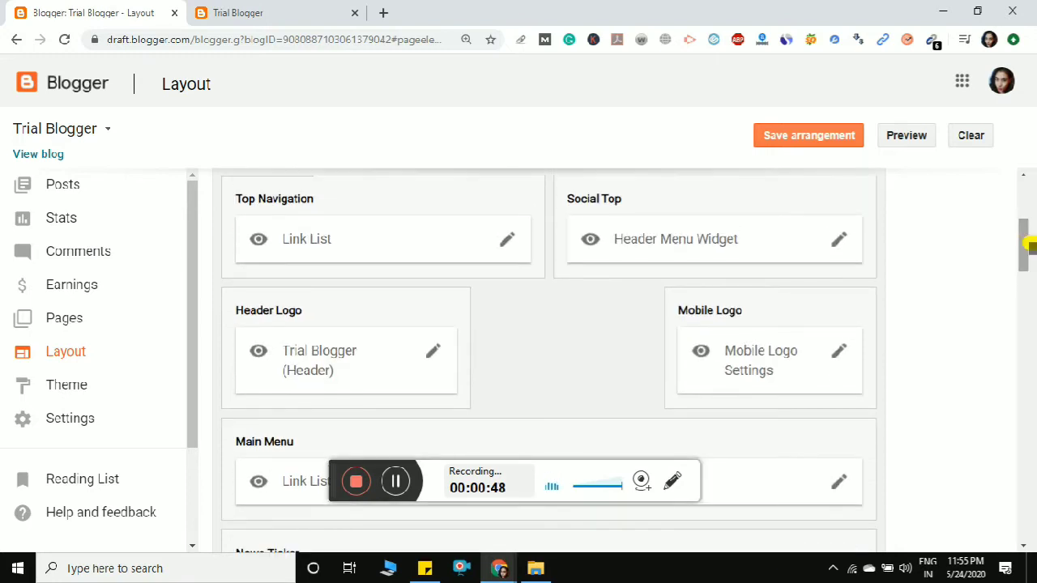
pyautogui.click(506, 240)
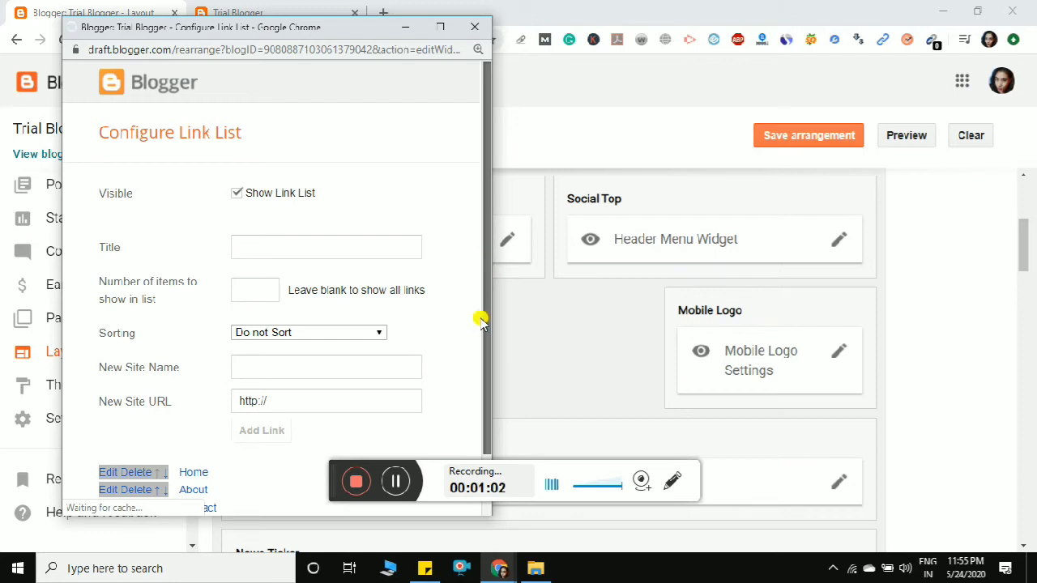
pyautogui.scroll(-2, 219, 388)
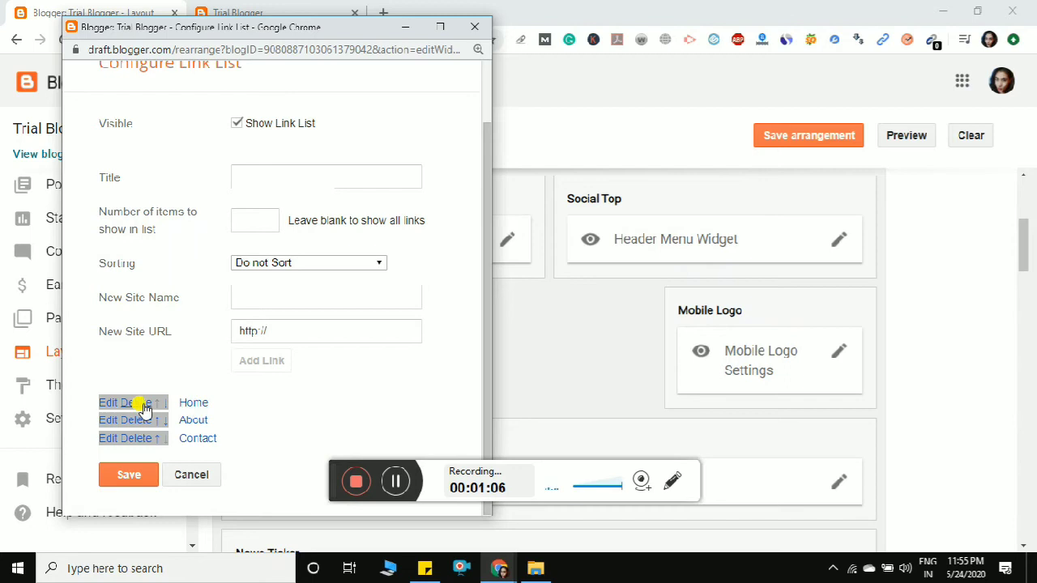
pyautogui.click(290, 300)
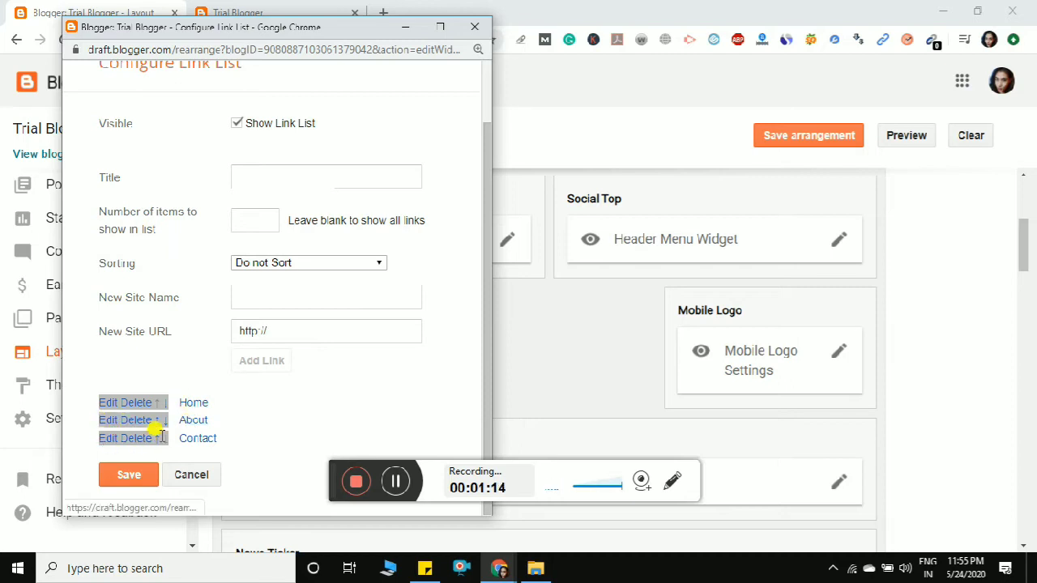
pyautogui.click(391, 479)
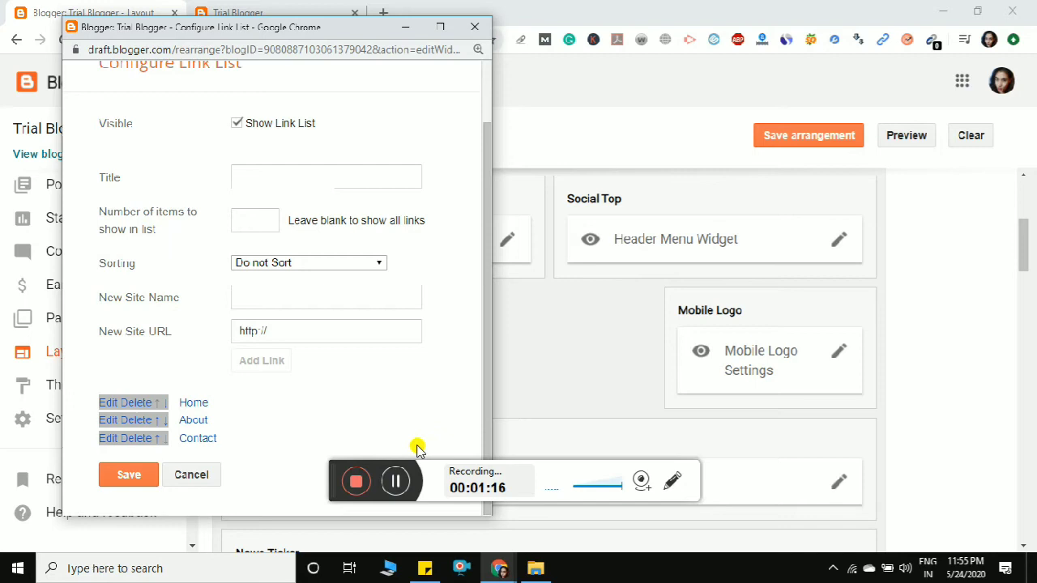
pyautogui.click(392, 481)
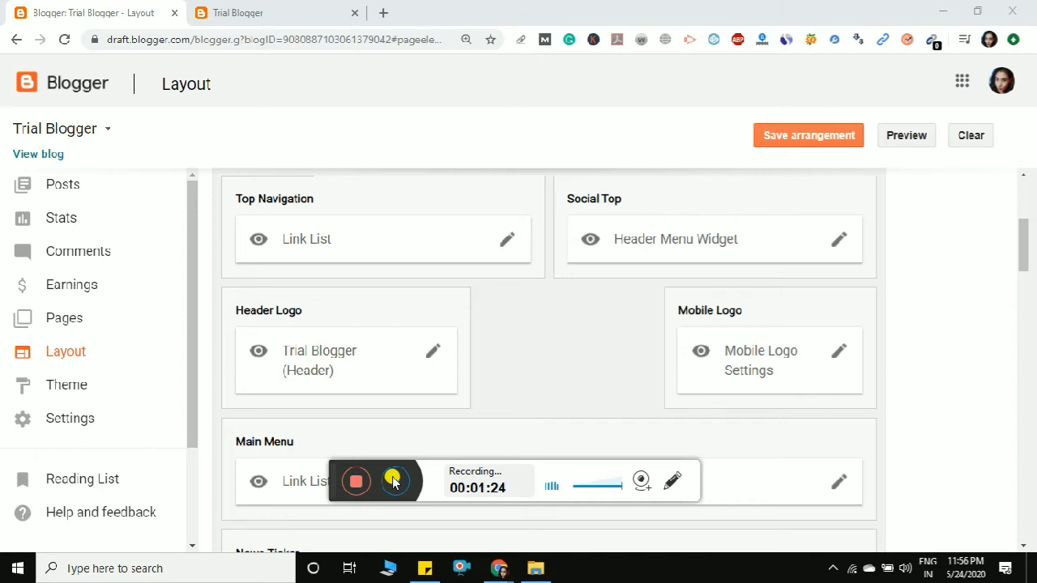
pyautogui.click(392, 480)
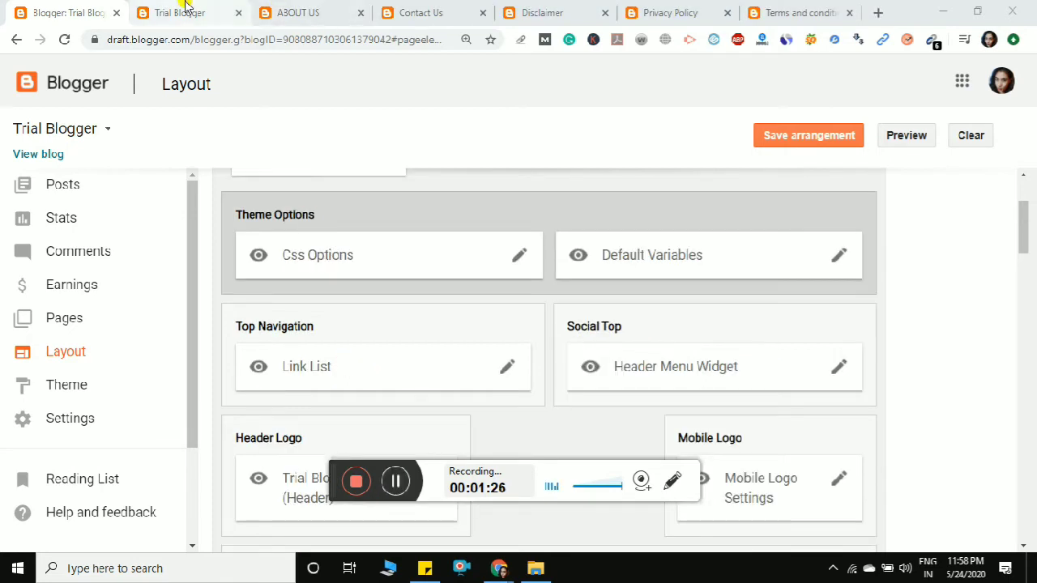
# Copy the homepage address of the live Trial Blogger blog and return to the Layout page.
pyautogui.click(185, 8)
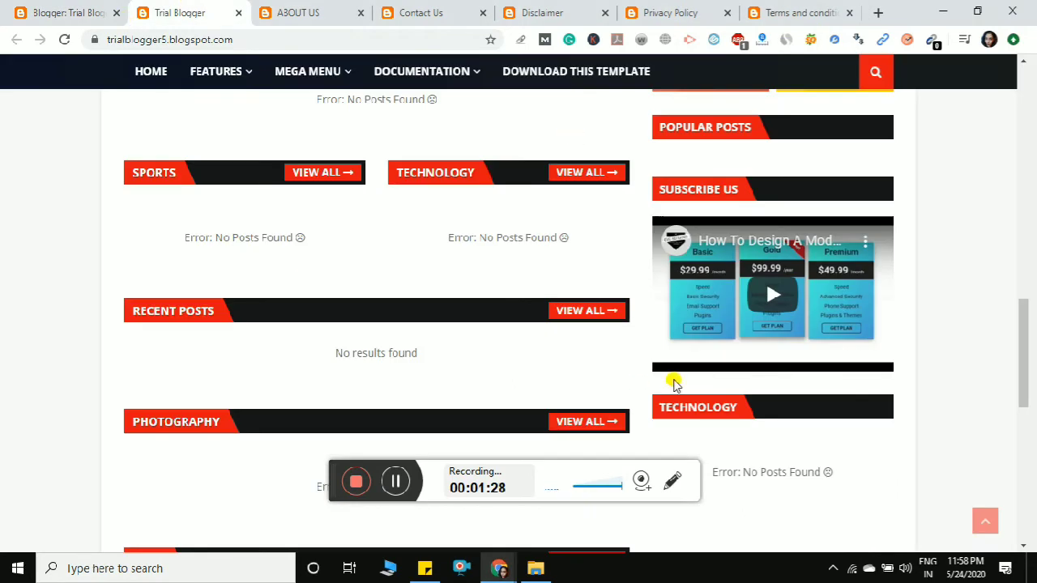
pyautogui.moveTo(1024, 348); pyautogui.dragTo(1029, 102)
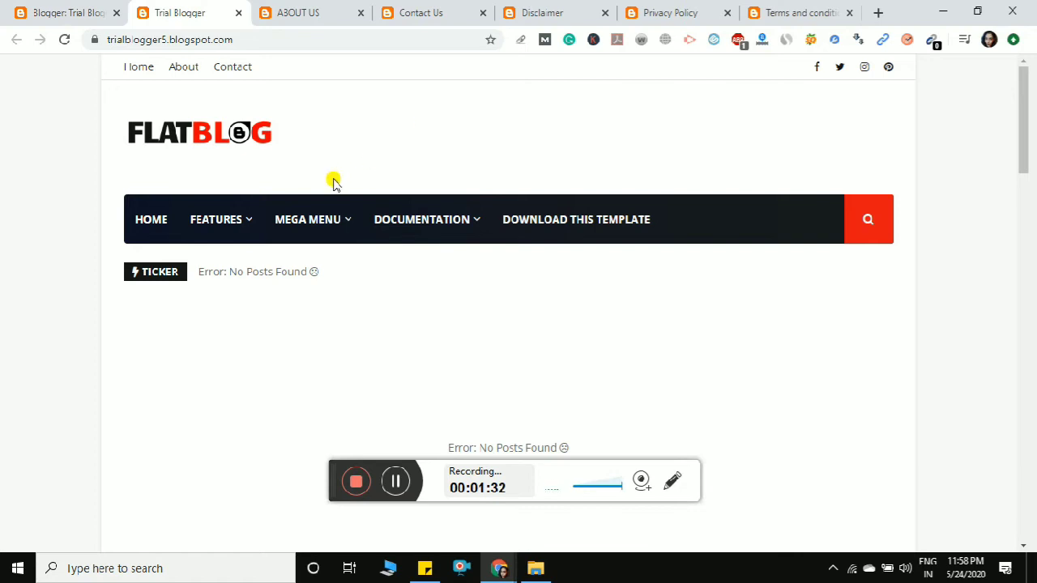
pyautogui.click(336, 39)
pyautogui.hotkey('ctrl', 'c')
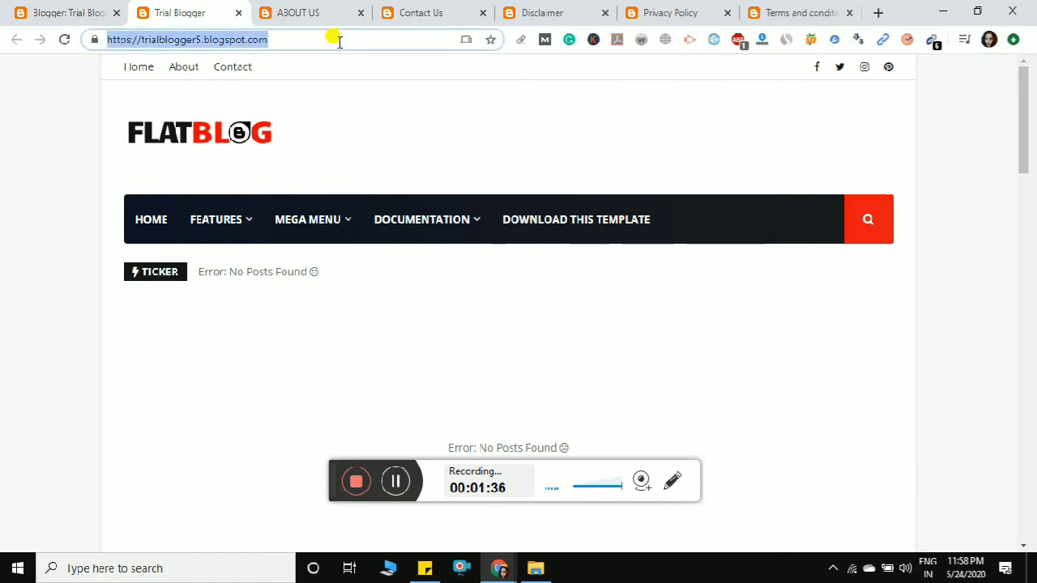
pyautogui.click(87, 12)
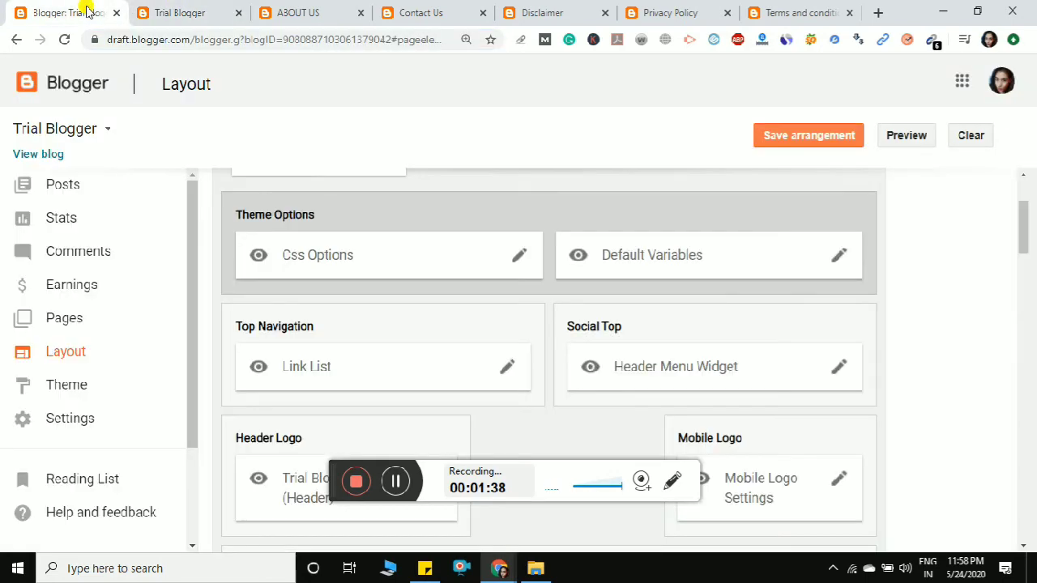
# Open the Top Navigation Link List settings and open the existing Home link for editing.
pyautogui.click(508, 369)
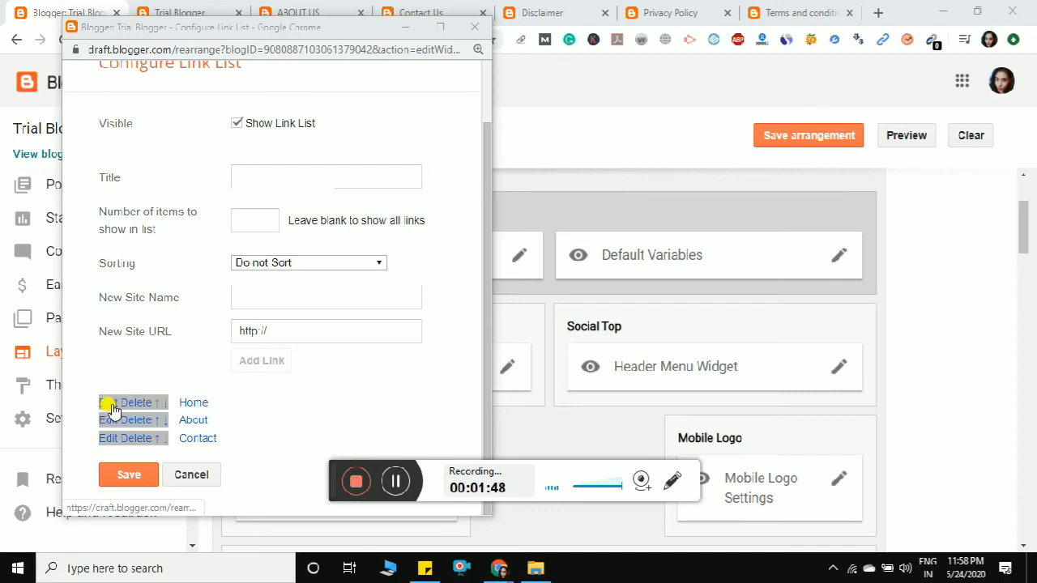
pyautogui.click(108, 405)
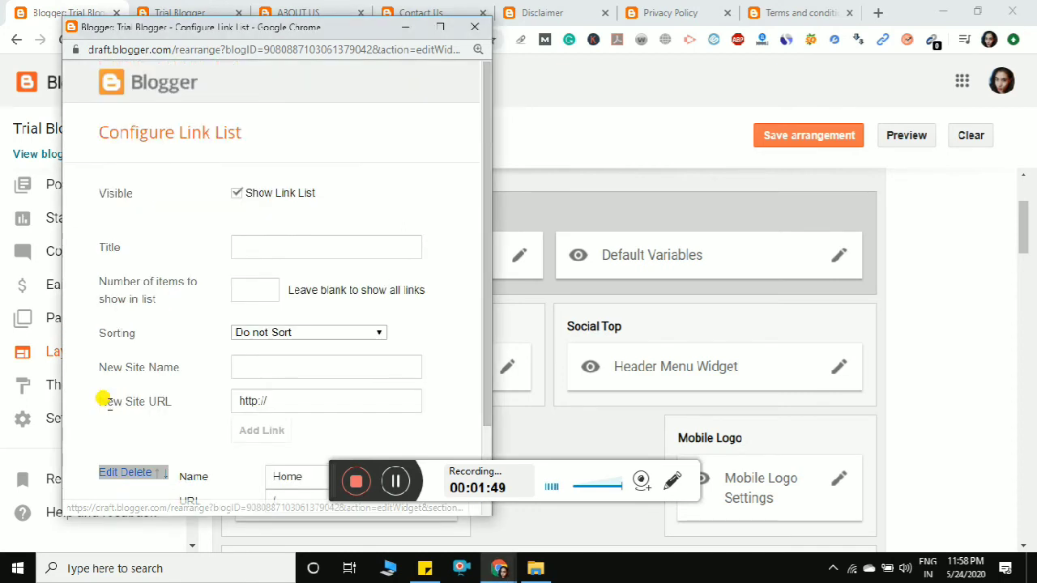
pyautogui.click(260, 365)
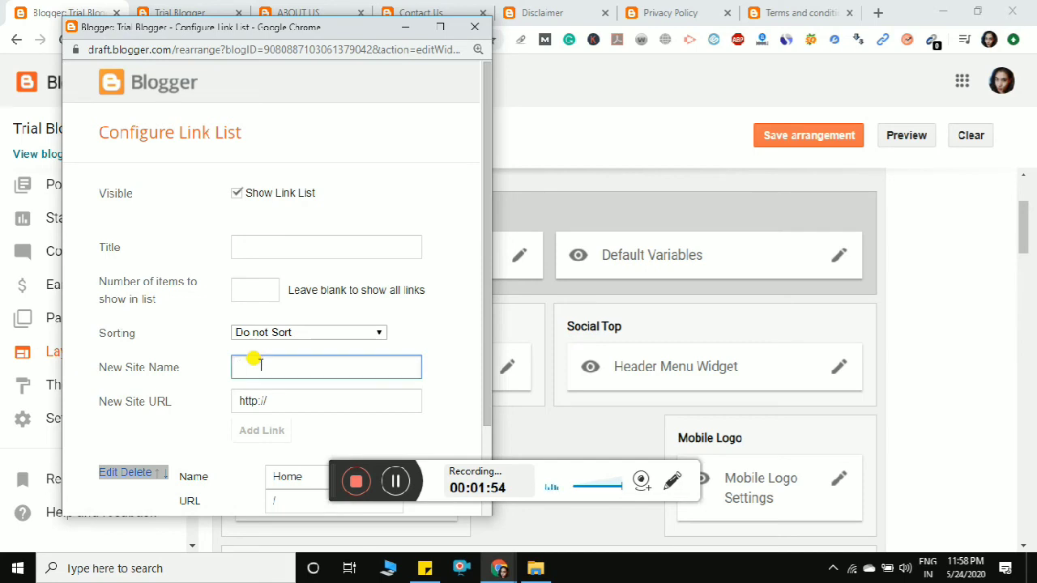
pyautogui.write('Home')
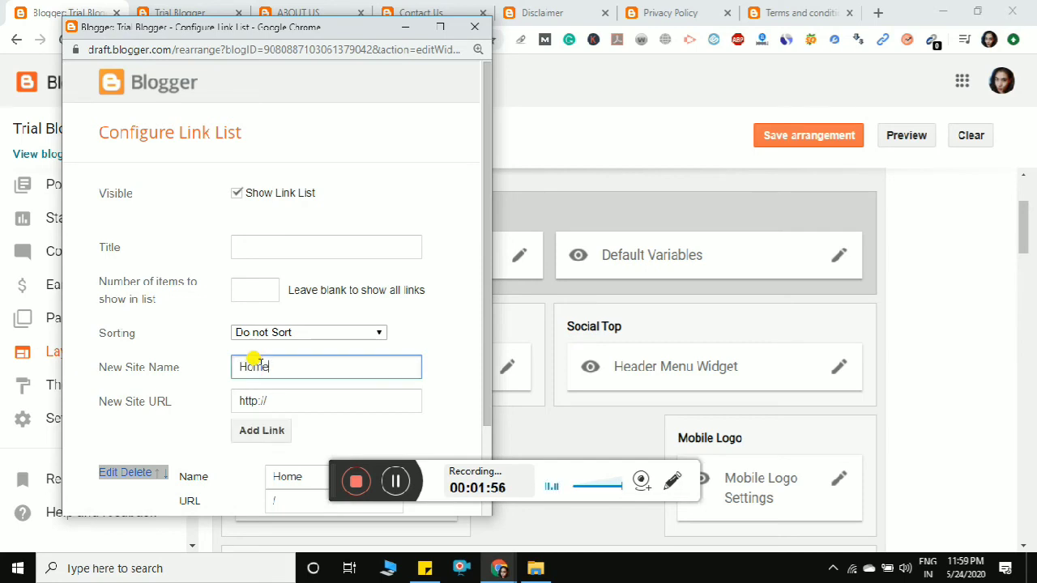
pyautogui.click(278, 398)
pyautogui.hotkey('ctrl', 'a')
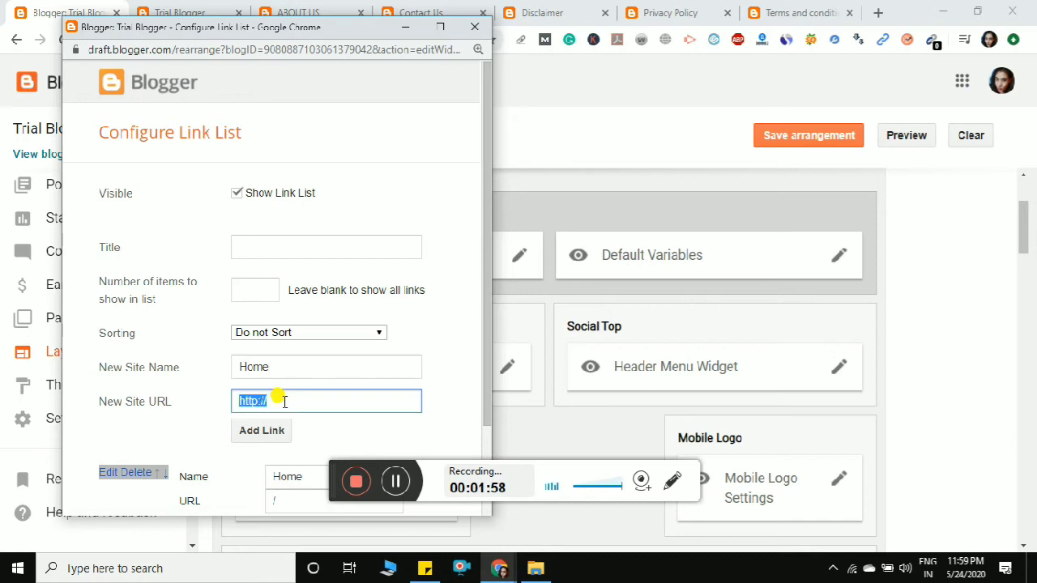
pyautogui.hotkey('ctrl', 'v')
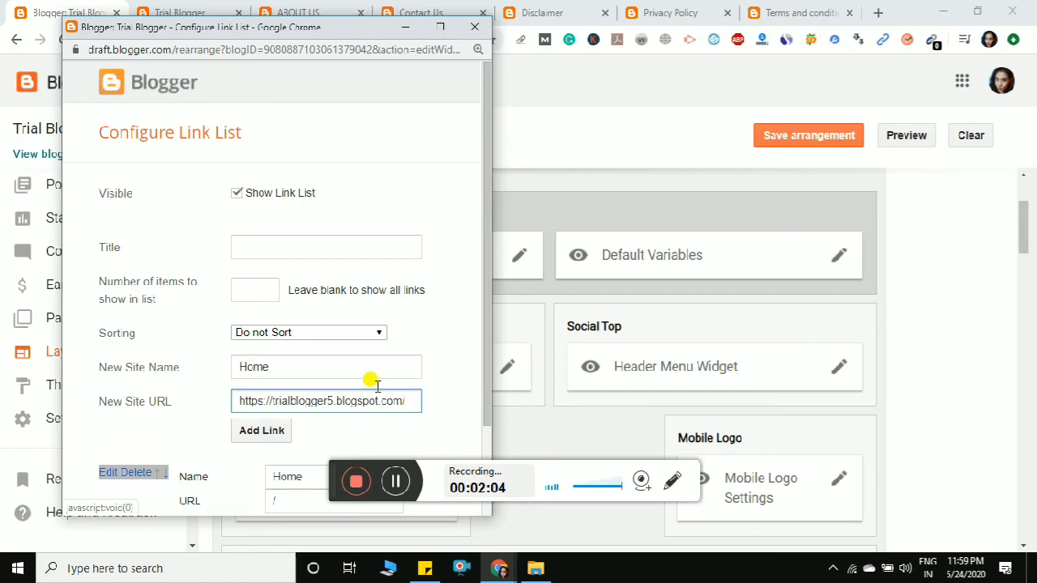
pyautogui.moveTo(488, 332); pyautogui.dragTo(461, 446)
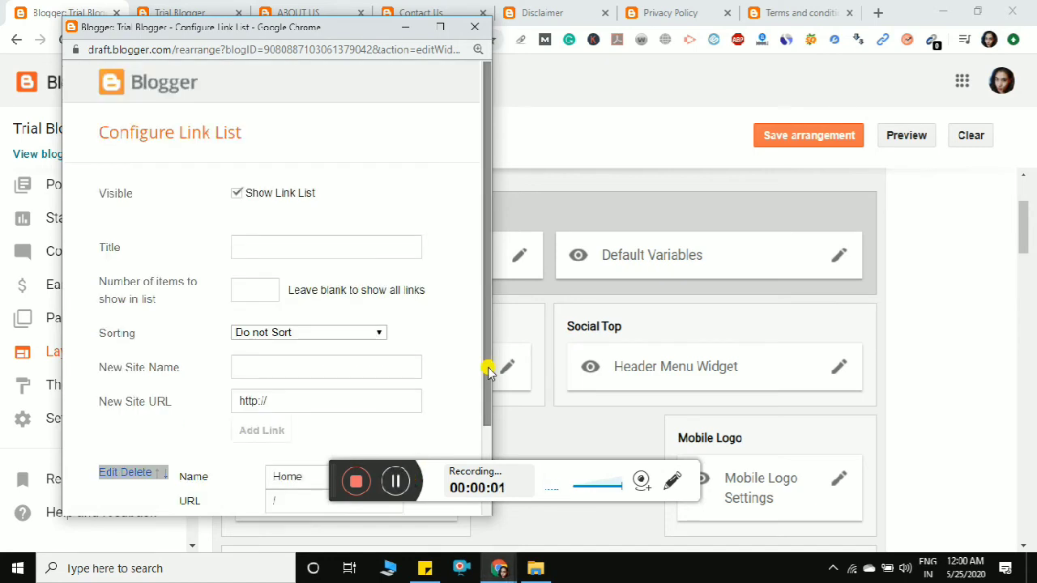
# Replace the existing Home link's URL with the copied blog homepage address and save that link entry.
pyautogui.moveTo(488, 365); pyautogui.dragTo(475, 459)
pyautogui.click(311, 367)
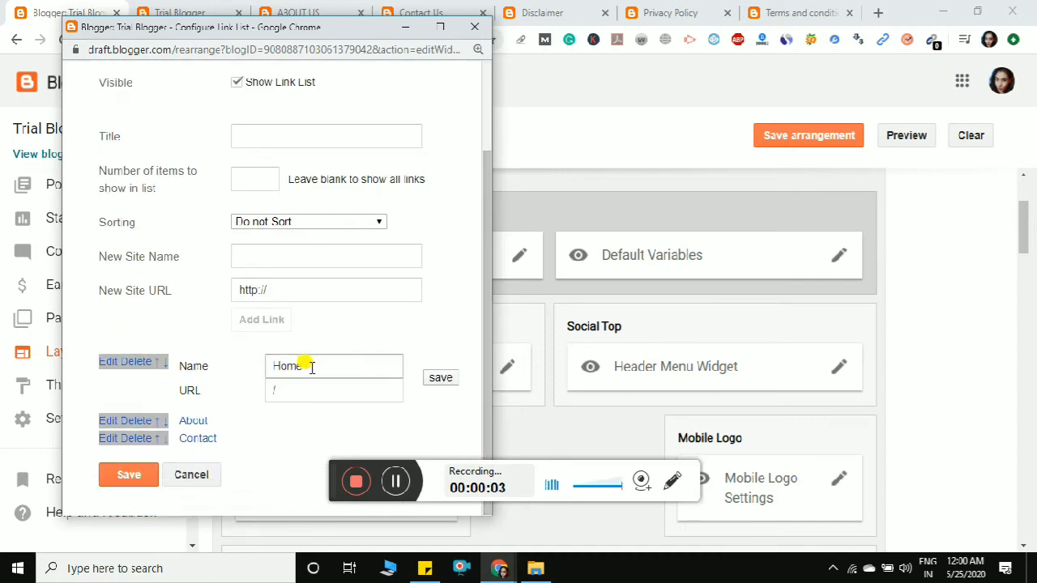
pyautogui.click(298, 392)
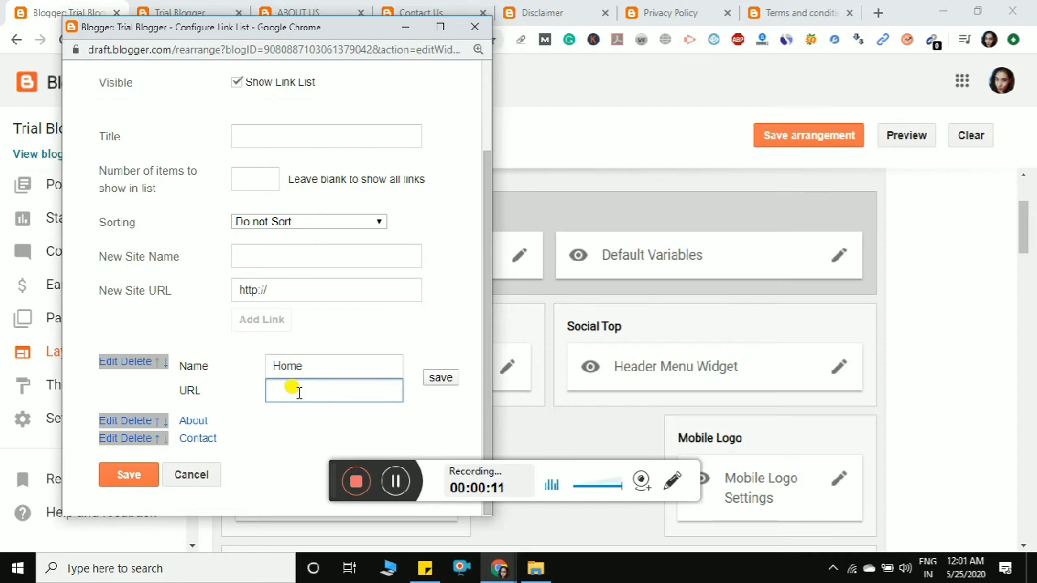
pyautogui.hotkey('ctrl', 'v')
pyautogui.press('BackSpace')
pyautogui.click(440, 376)
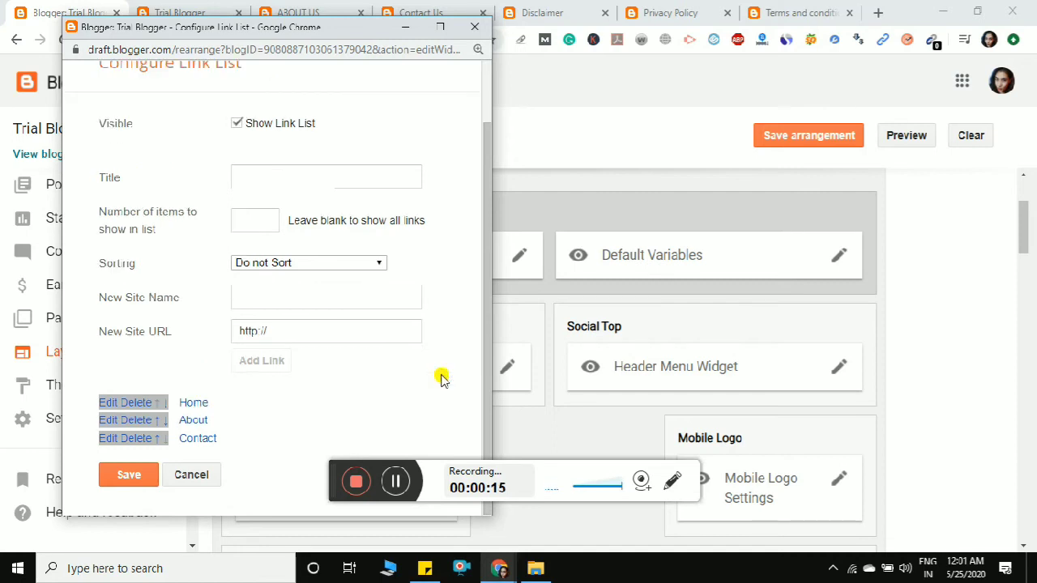
pyautogui.click(400, 486)
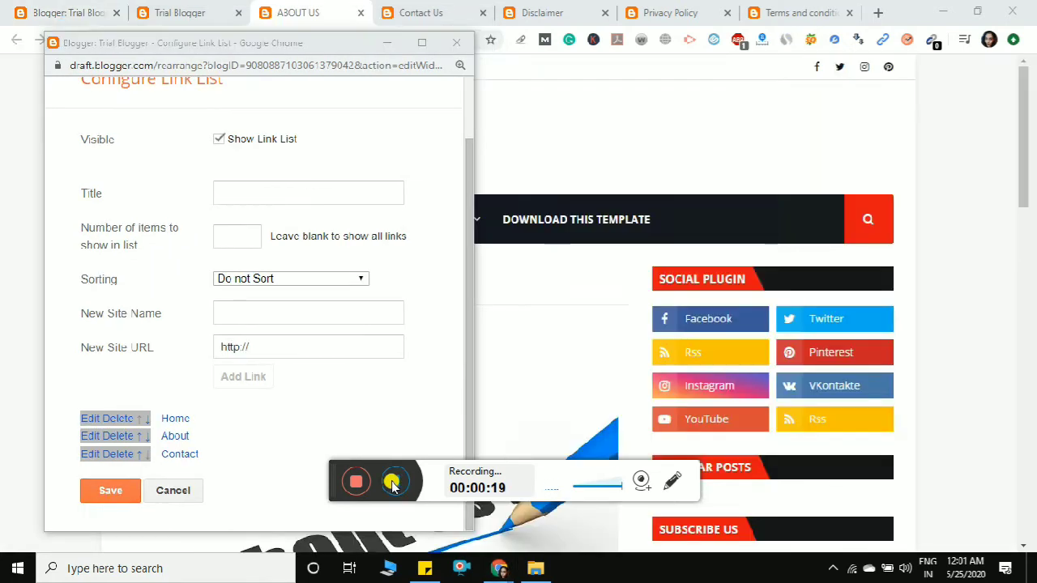
pyautogui.click(91, 437)
pyautogui.moveTo(467, 358); pyautogui.dragTo(468, 440)
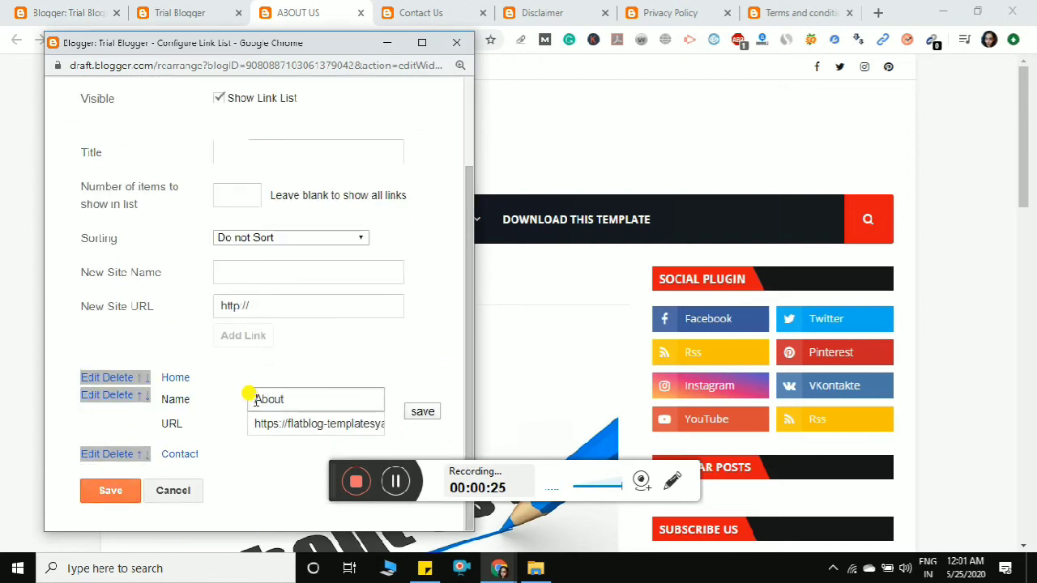
pyautogui.click(300, 416)
pyautogui.hotkey('ctrl', 'a')
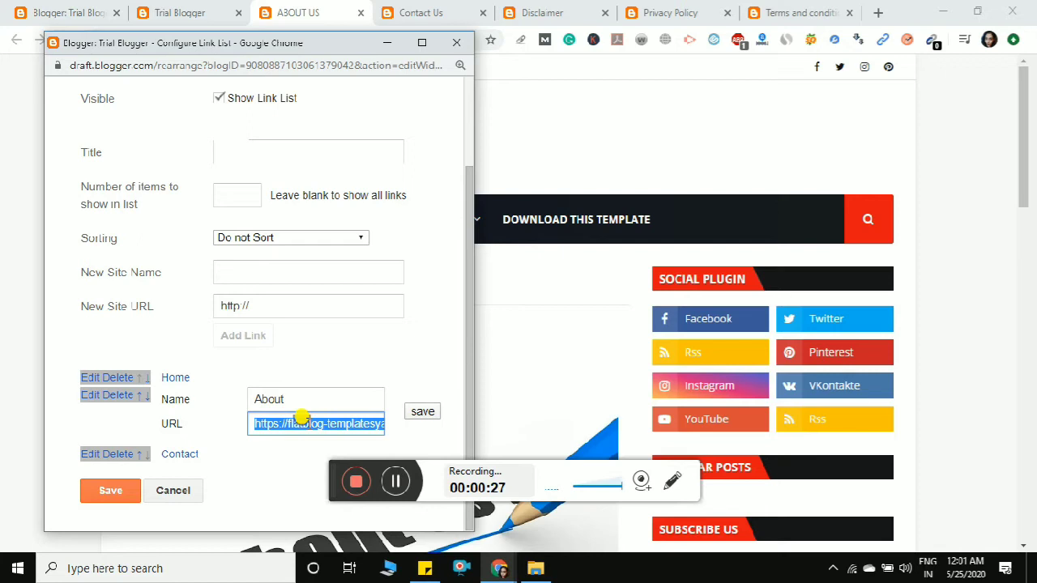
pyautogui.press('End')
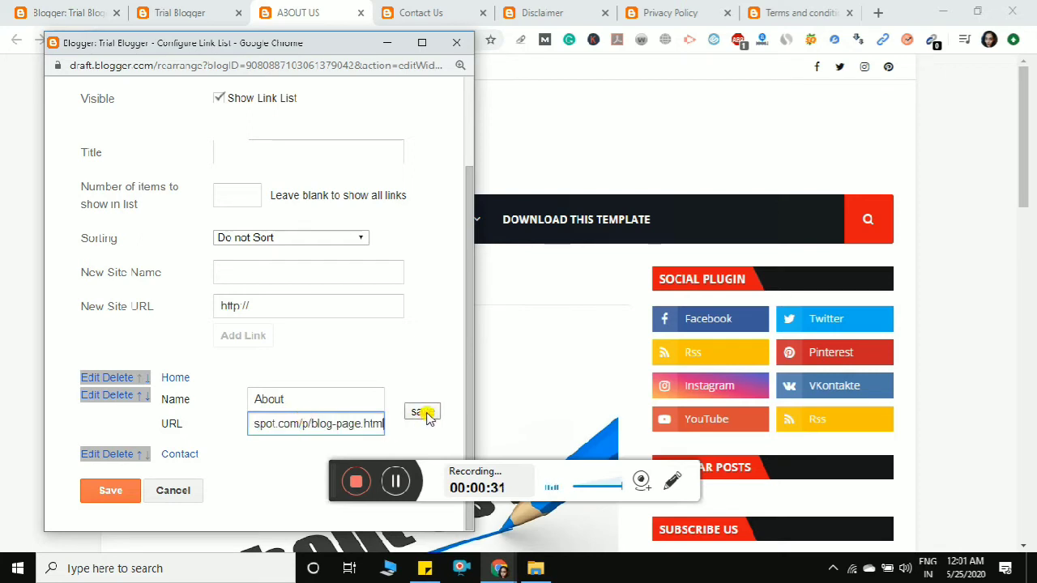
pyautogui.click(299, 394)
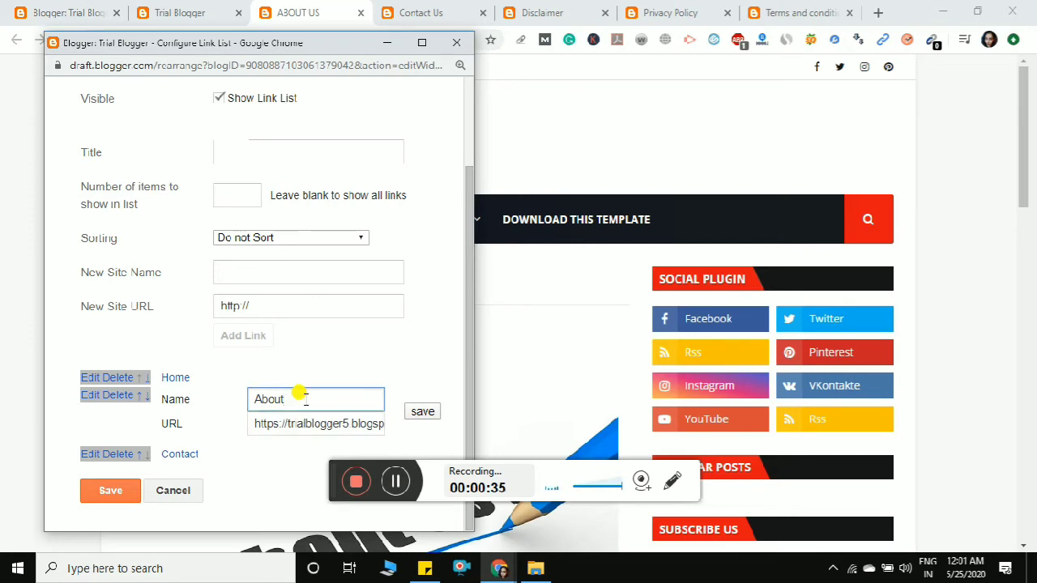
pyautogui.click(418, 412)
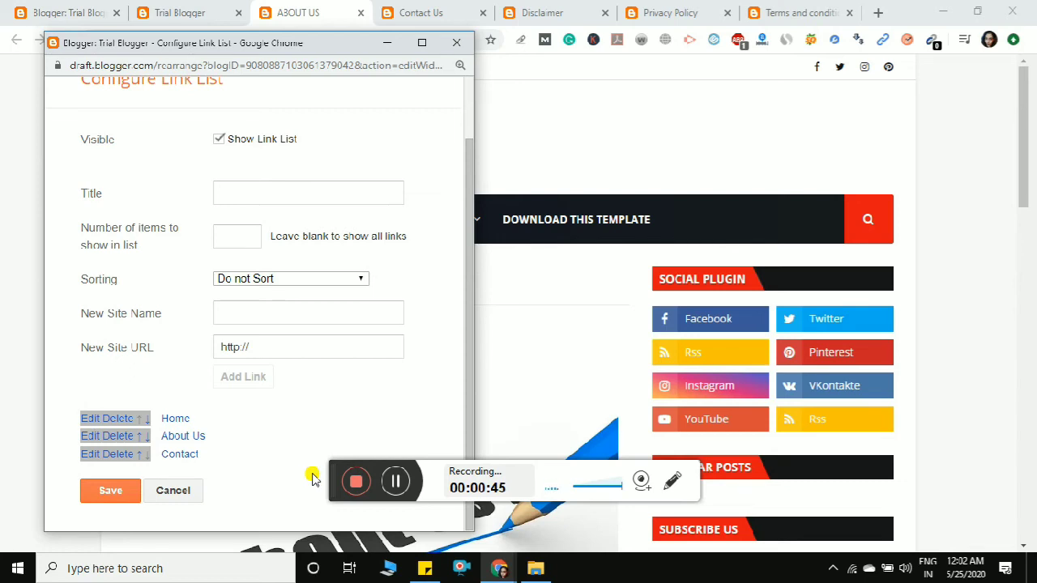
# Move the Home link up to first place in the Top Navigation list and save the link list.
pyautogui.click(396, 481)
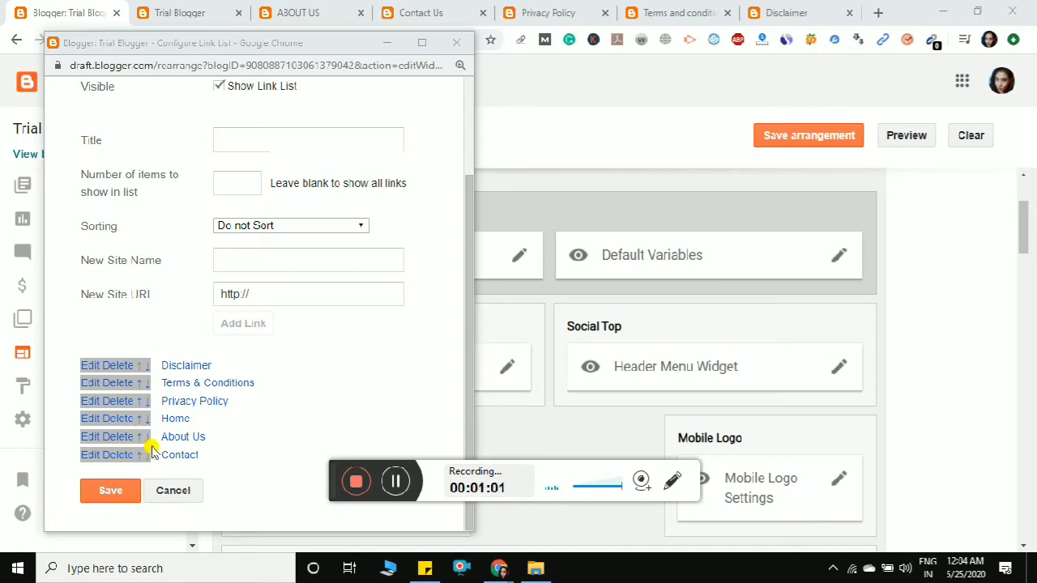
pyautogui.hotkey('ctrl', '+')
pyautogui.hotkey('ctrl', '+')
pyautogui.hotkey('ctrl', '+')
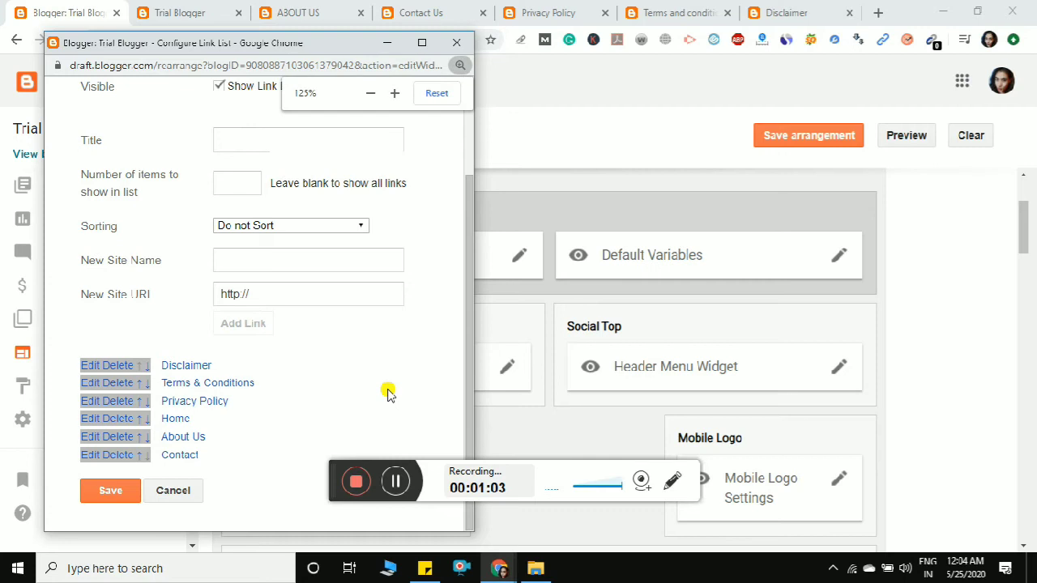
pyautogui.moveTo(462, 308); pyautogui.dragTo(481, 458)
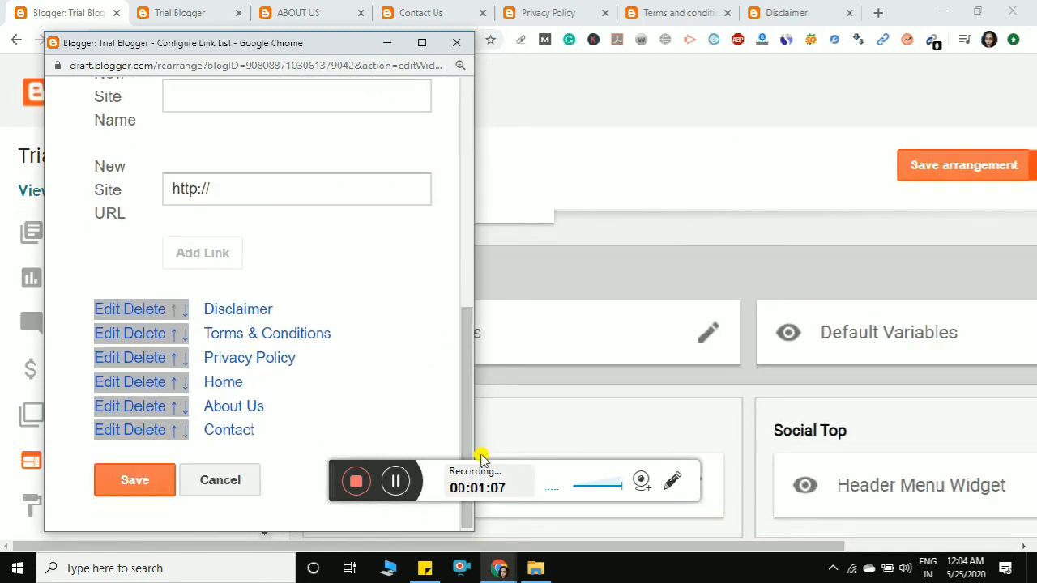
pyautogui.click(174, 386)
pyautogui.moveTo(467, 278); pyautogui.dragTo(474, 489)
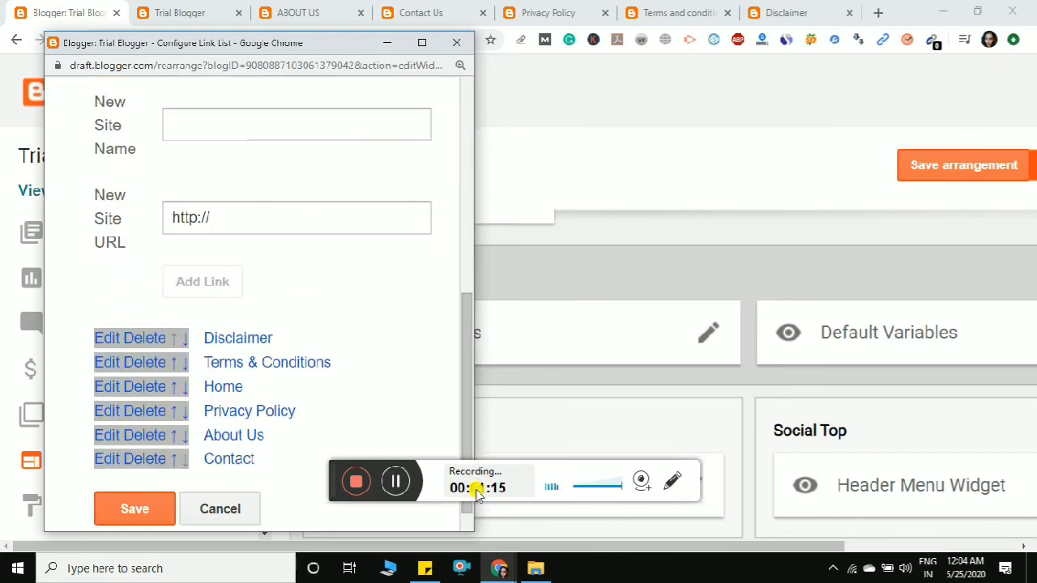
pyautogui.click(174, 386)
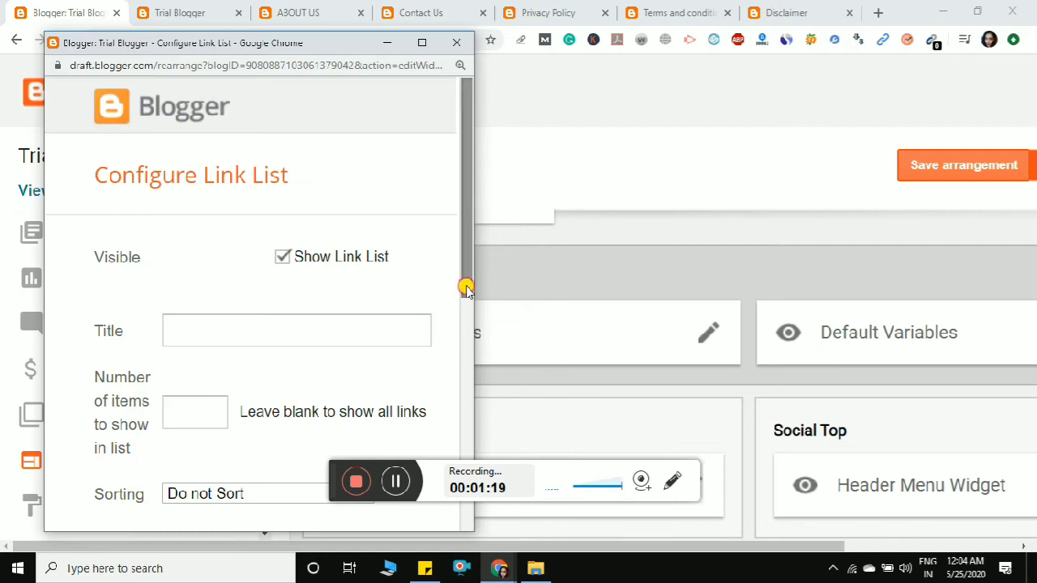
pyautogui.moveTo(466, 288); pyautogui.dragTo(474, 458)
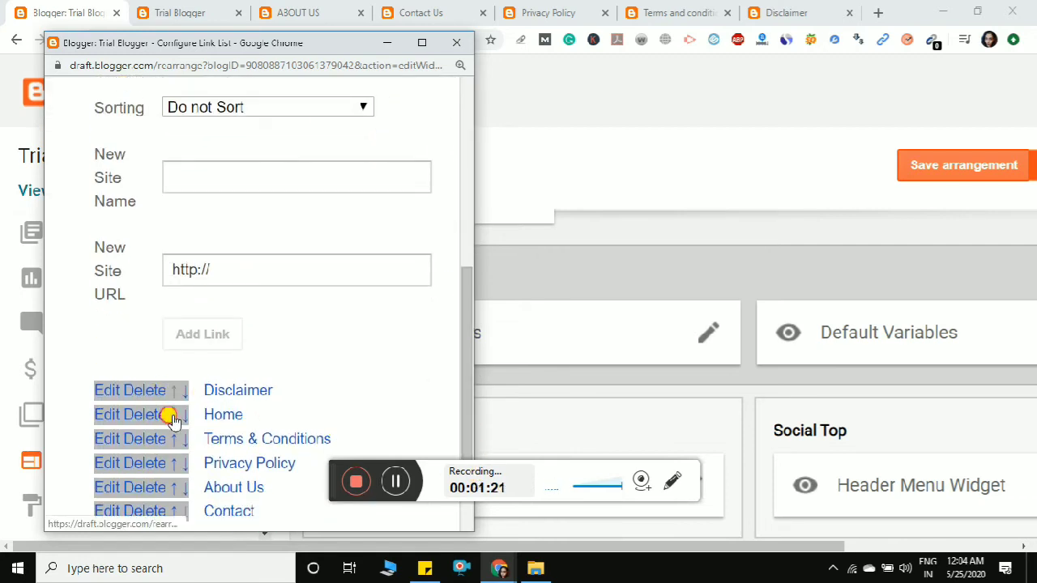
pyautogui.click(172, 417)
pyautogui.moveTo(470, 193); pyautogui.dragTo(475, 430)
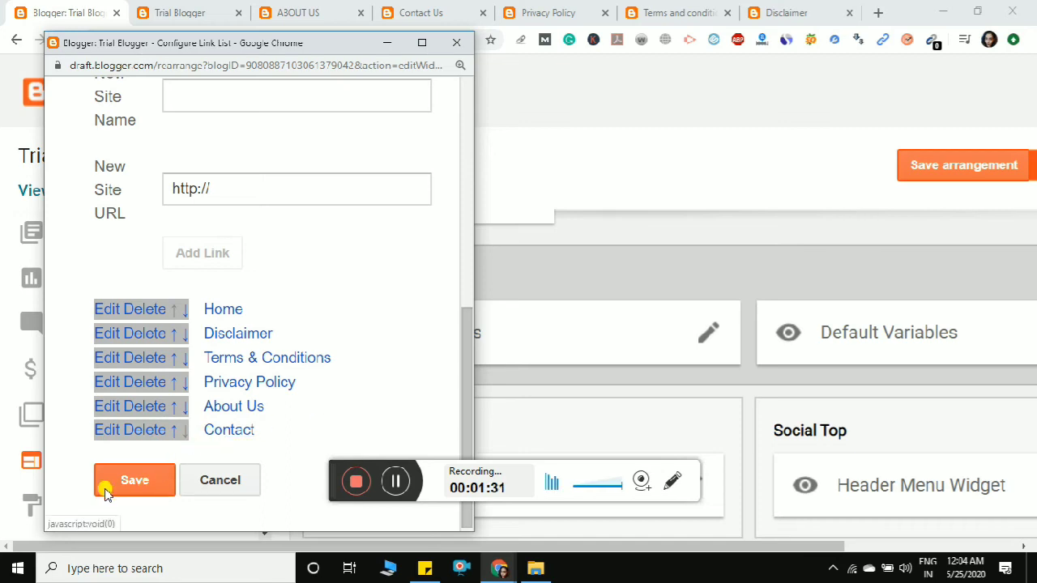
pyautogui.click(396, 483)
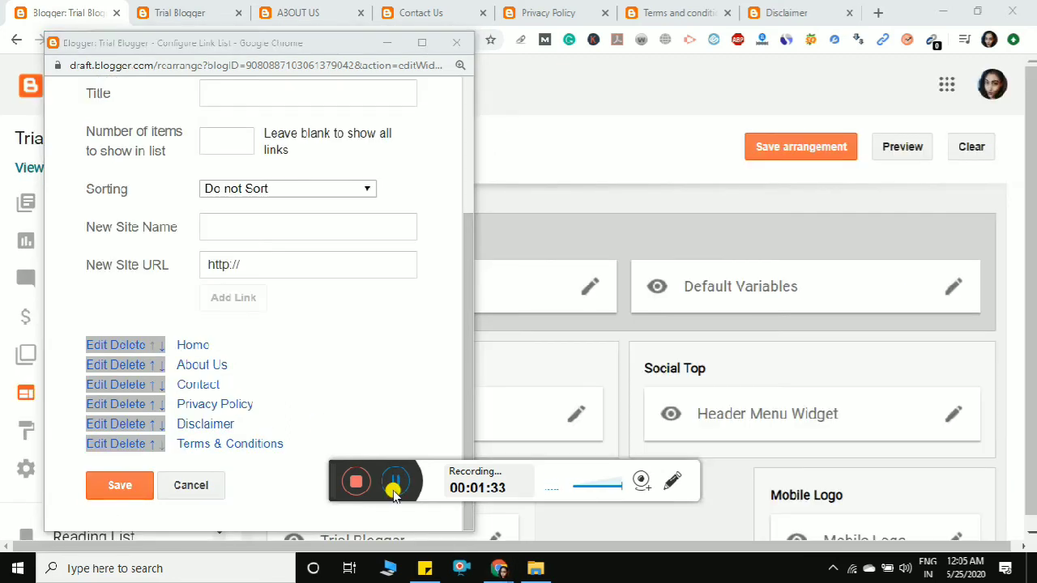
pyautogui.click(113, 490)
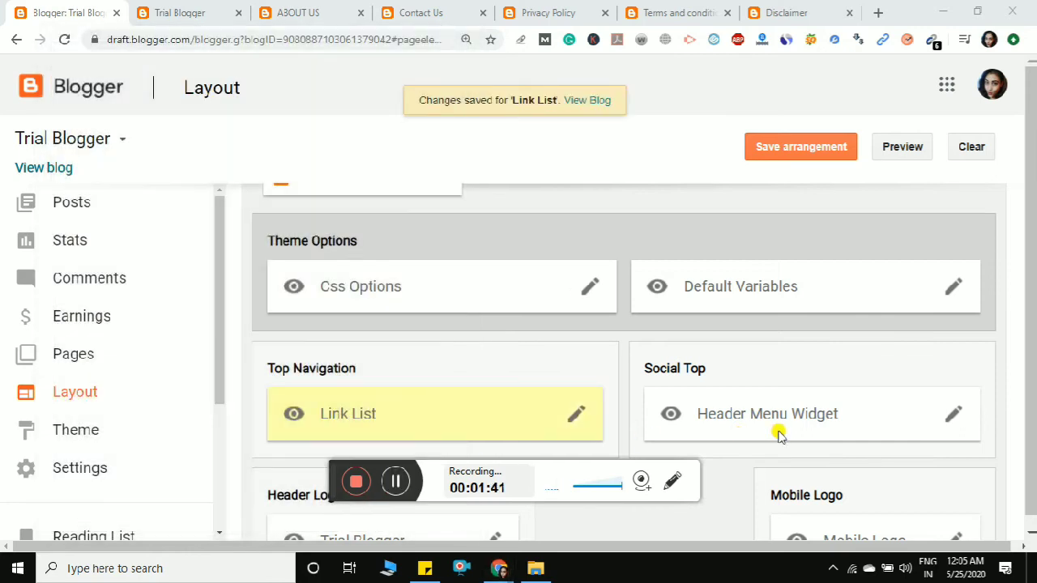
# Open the Social Top Header Menu Widget settings and review the listed social media links.
pyautogui.click(953, 416)
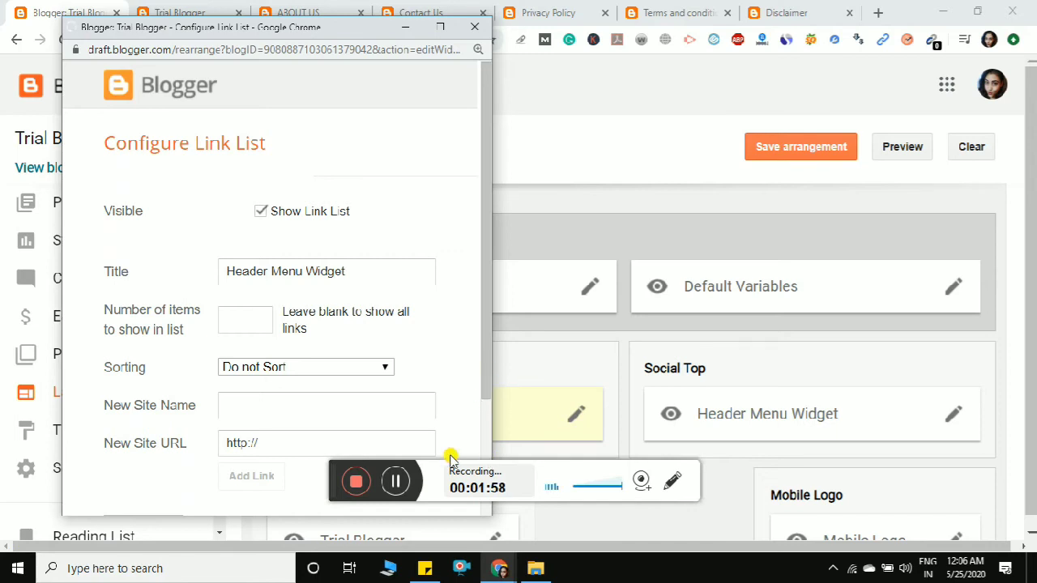
pyautogui.click(398, 481)
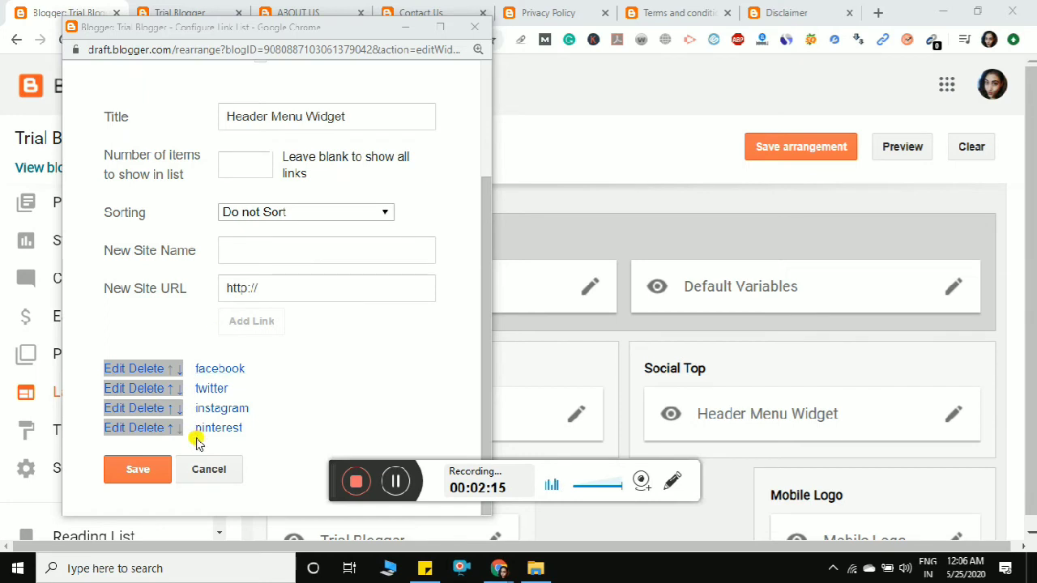
pyautogui.click(398, 483)
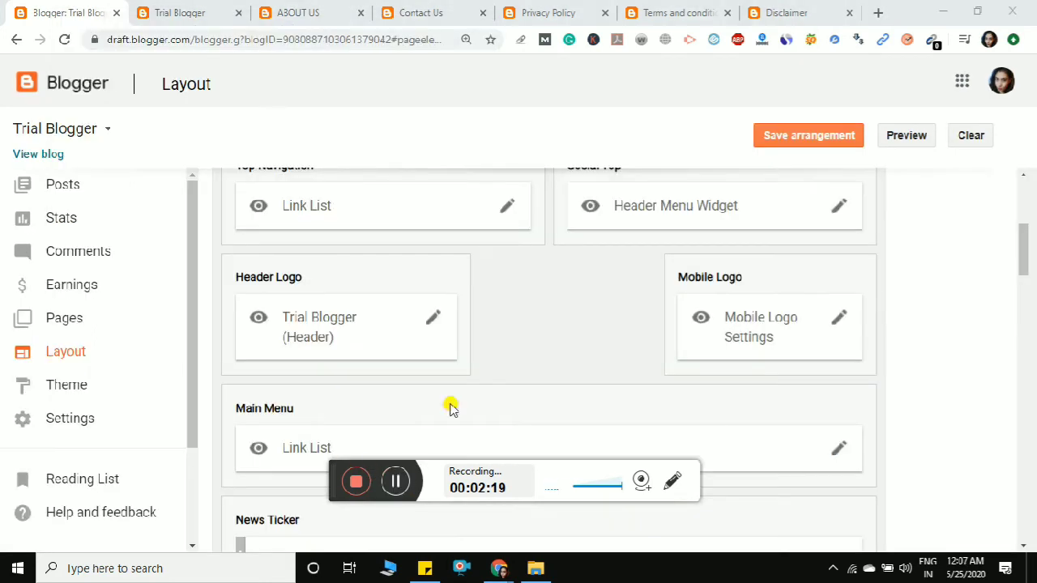
# Review the Header Logo's title, description, image and placement settings, check the logo on the live blog, and return to the Layout page.
pyautogui.click(432, 322)
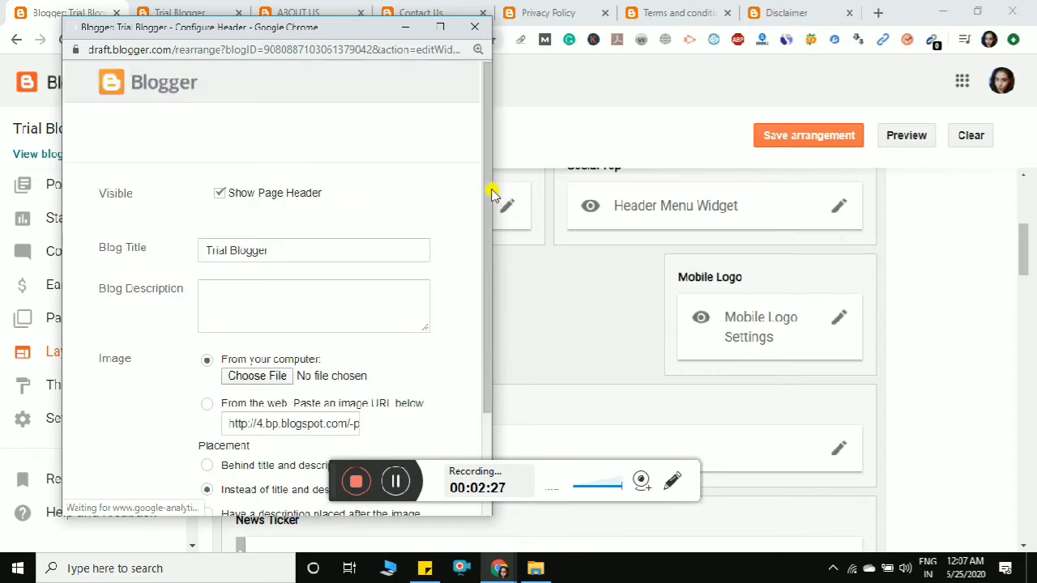
pyautogui.moveTo(488, 185); pyautogui.dragTo(489, 229)
pyautogui.click(281, 188)
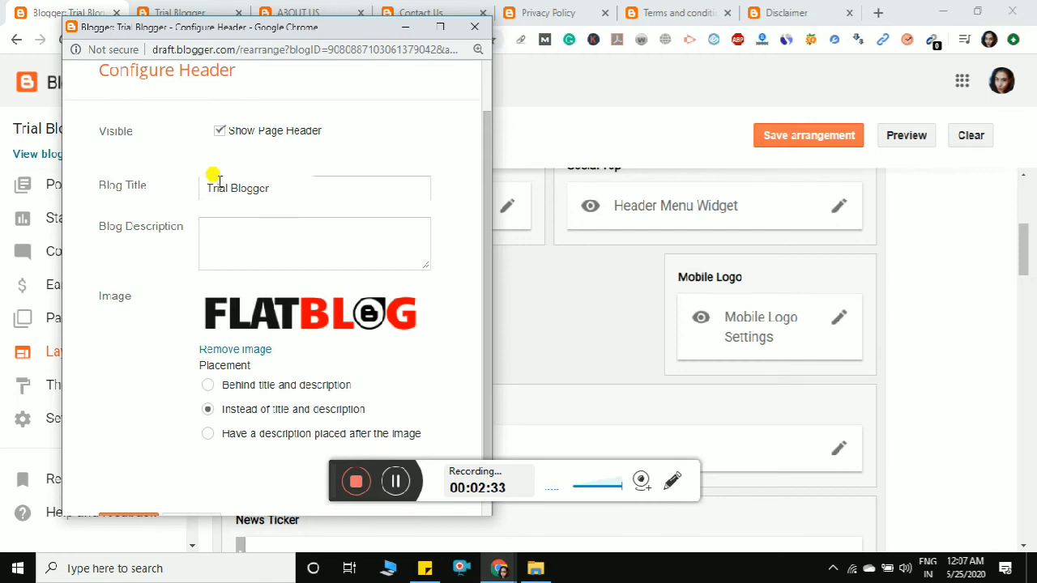
pyautogui.tripleClick(278, 188)
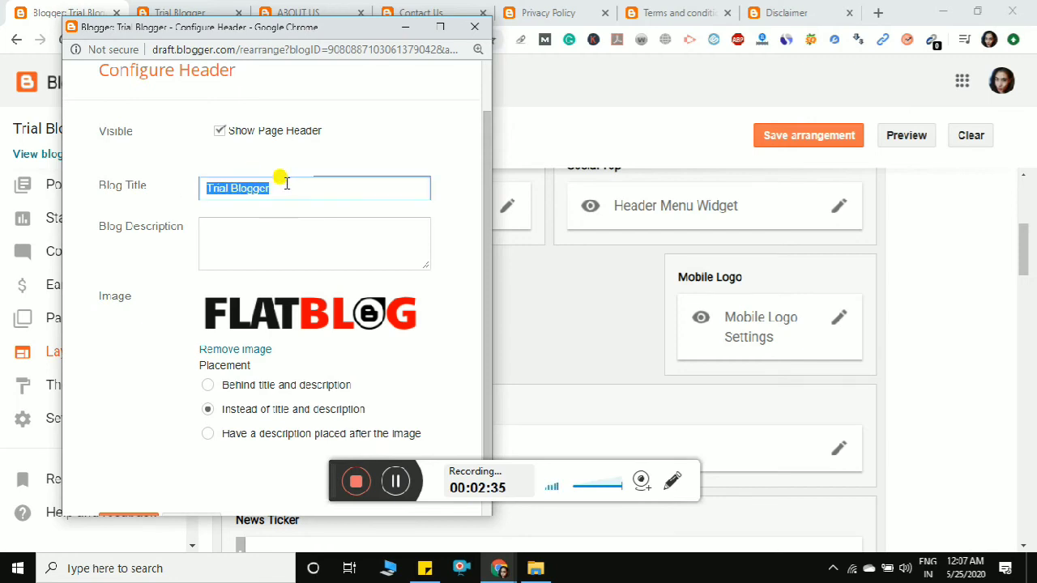
pyautogui.click(283, 245)
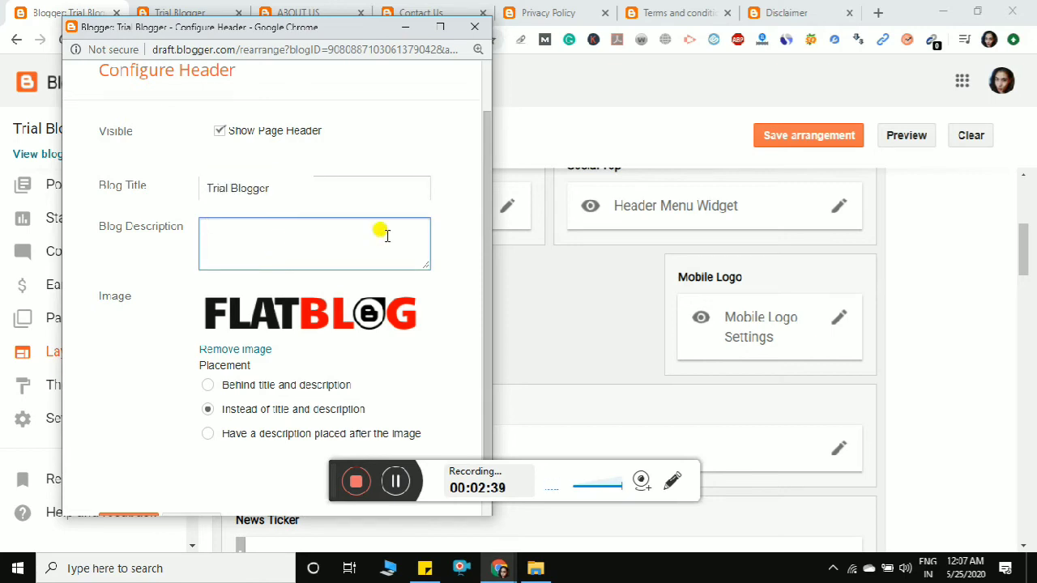
pyautogui.moveTo(489, 248); pyautogui.dragTo(453, 288)
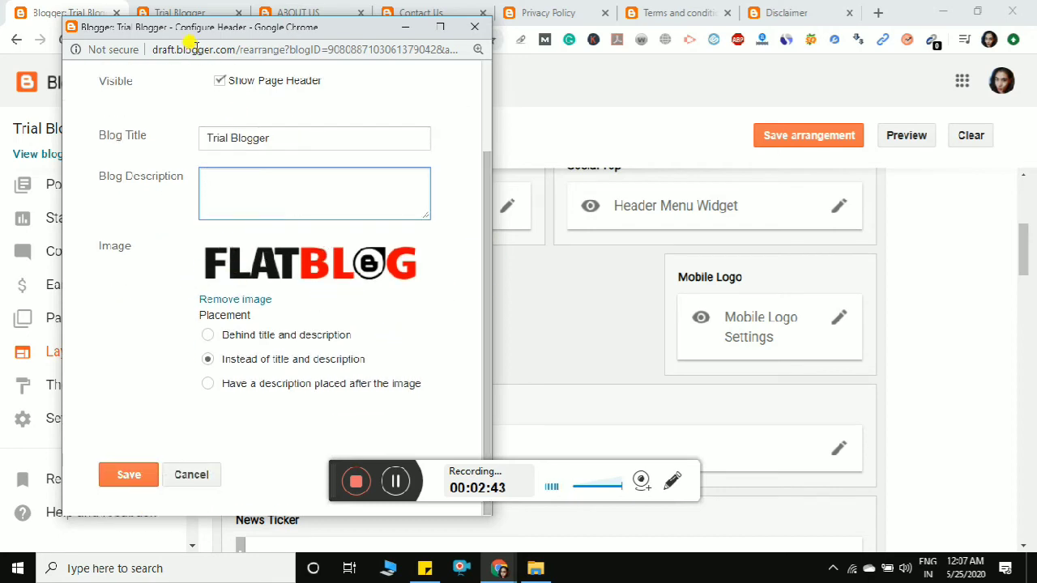
pyautogui.click(172, 9)
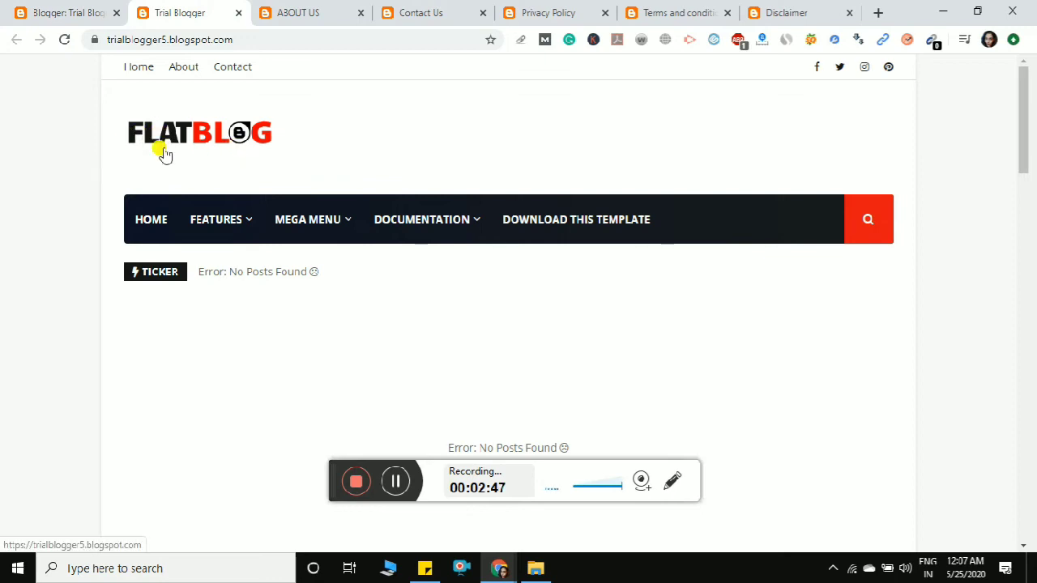
pyautogui.click(83, 13)
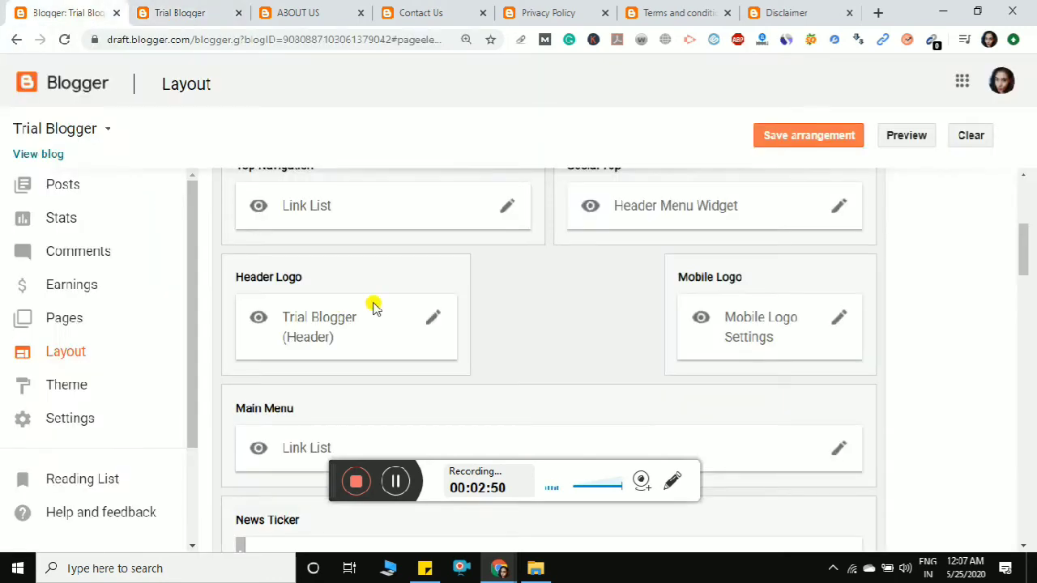
# Open the Header Logo settings and save them with the image placed instead of title and description.
pyautogui.click(429, 318)
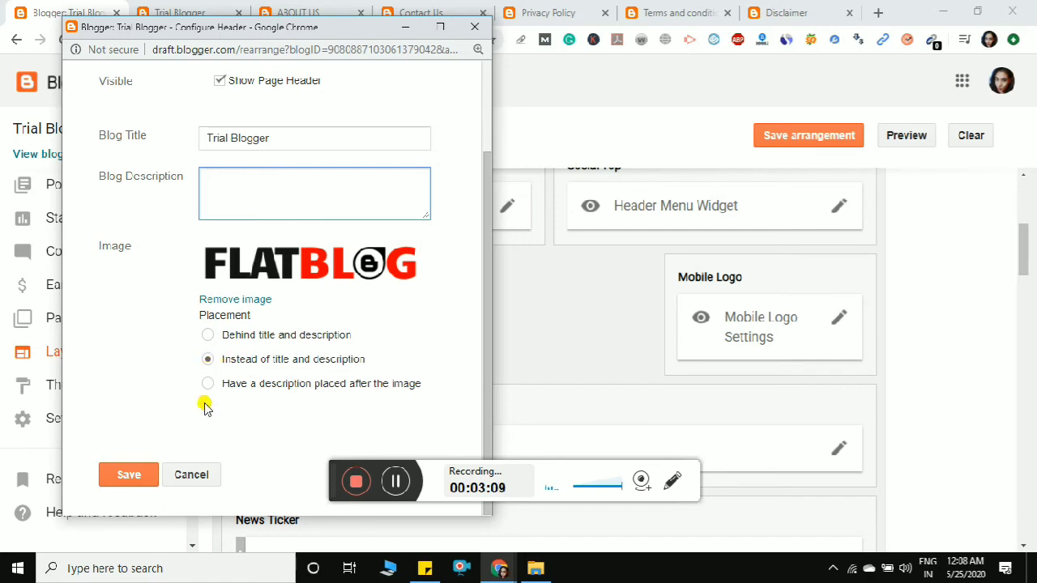
pyautogui.click(138, 482)
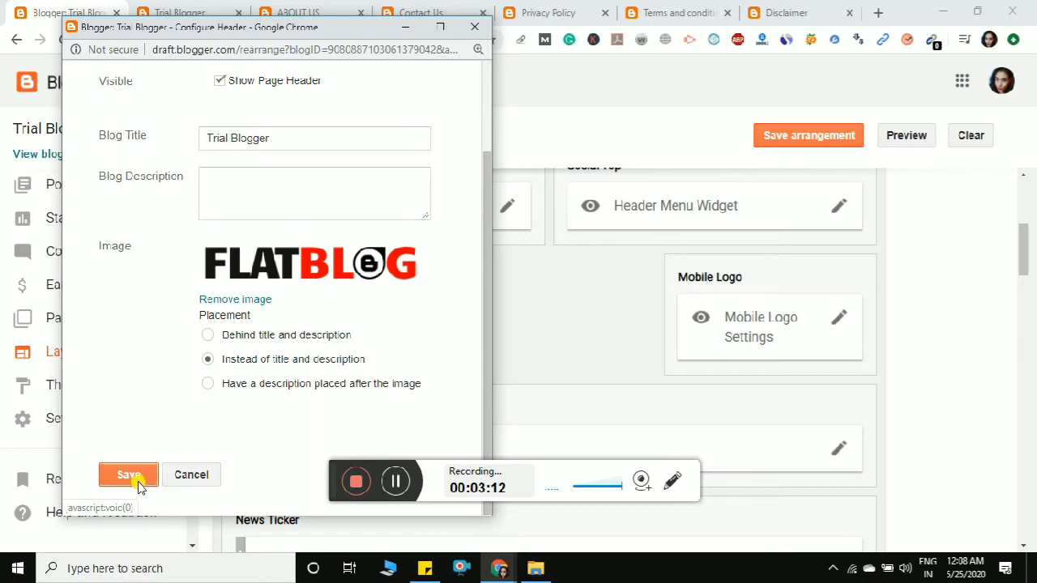
# Open the Mobile Logo settings, review the title, caption, link and image, and save them.
pyautogui.click(838, 319)
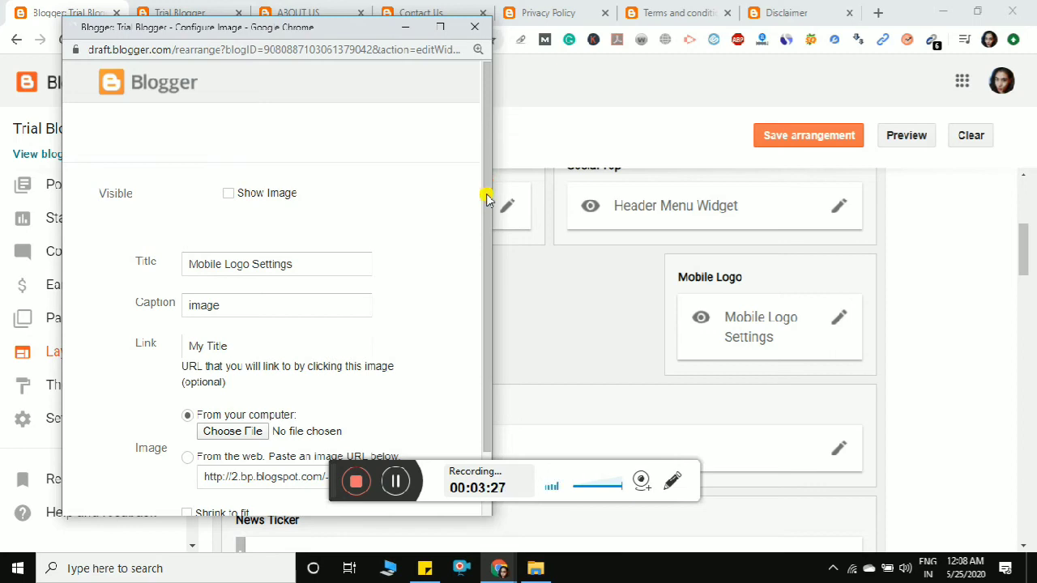
pyautogui.scroll(-1, 487, 199)
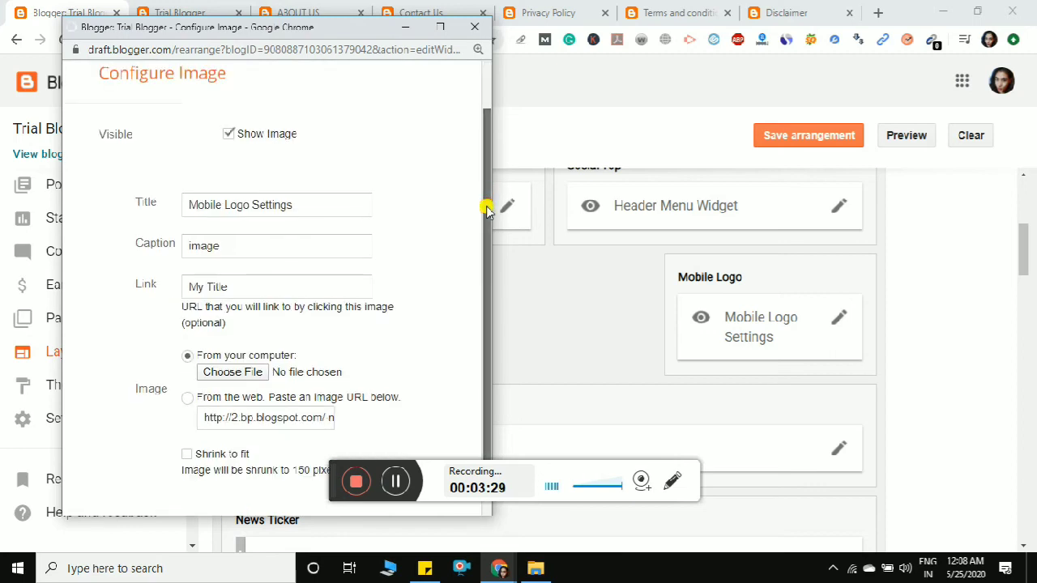
pyautogui.moveTo(486, 208); pyautogui.dragTo(488, 234)
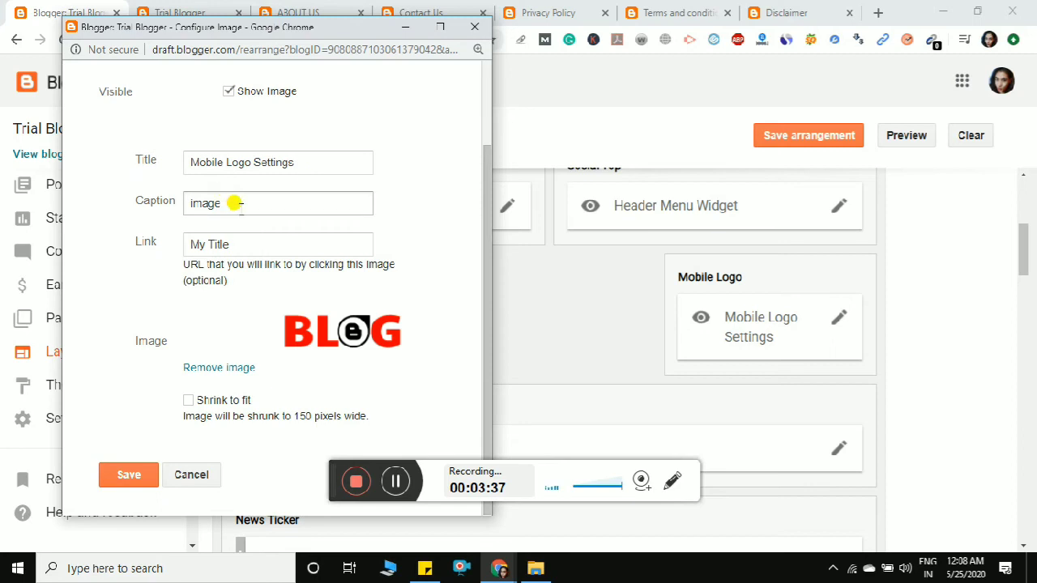
pyautogui.tripleClick(245, 245)
pyautogui.click(243, 244)
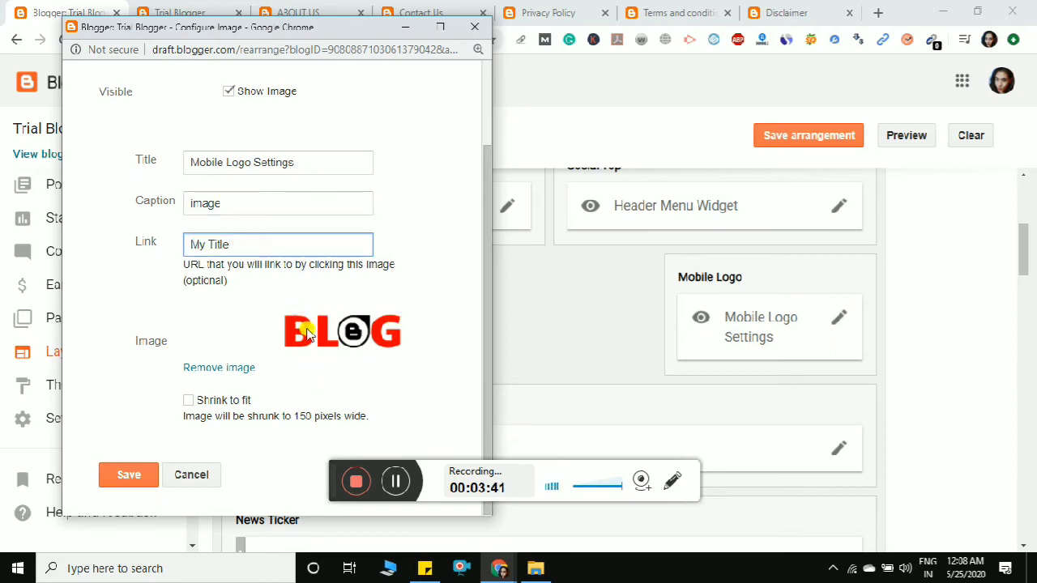
pyautogui.click(389, 480)
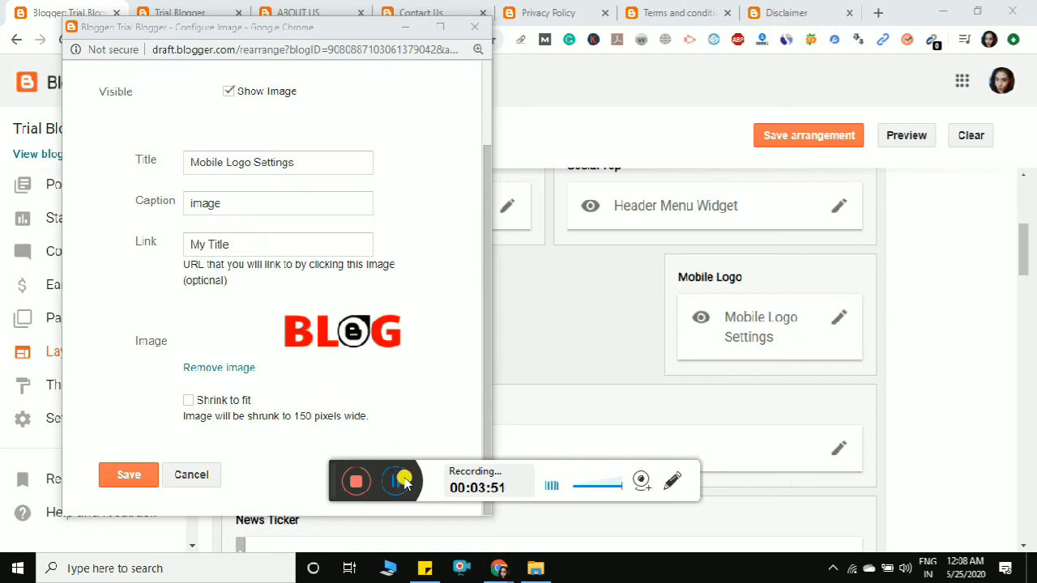
pyautogui.click(261, 235)
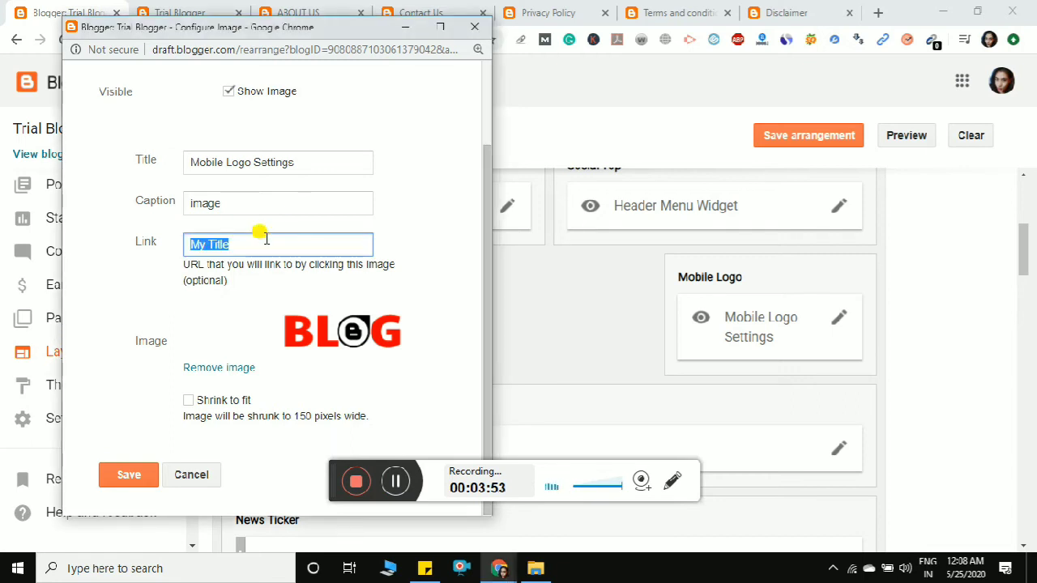
pyautogui.click(269, 201)
pyautogui.click(392, 490)
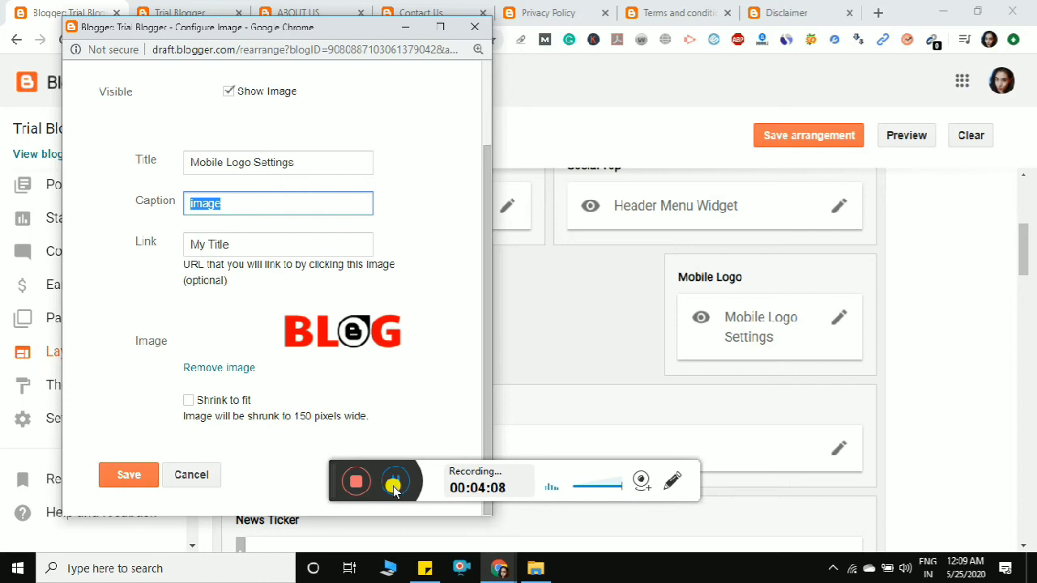
pyautogui.click(393, 484)
pyautogui.click(131, 484)
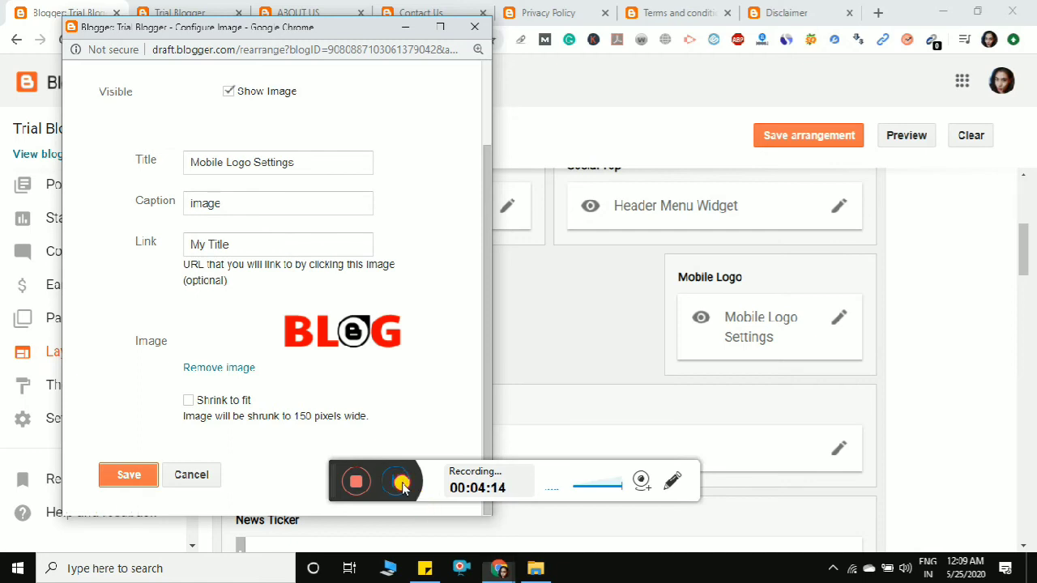
pyautogui.click(401, 484)
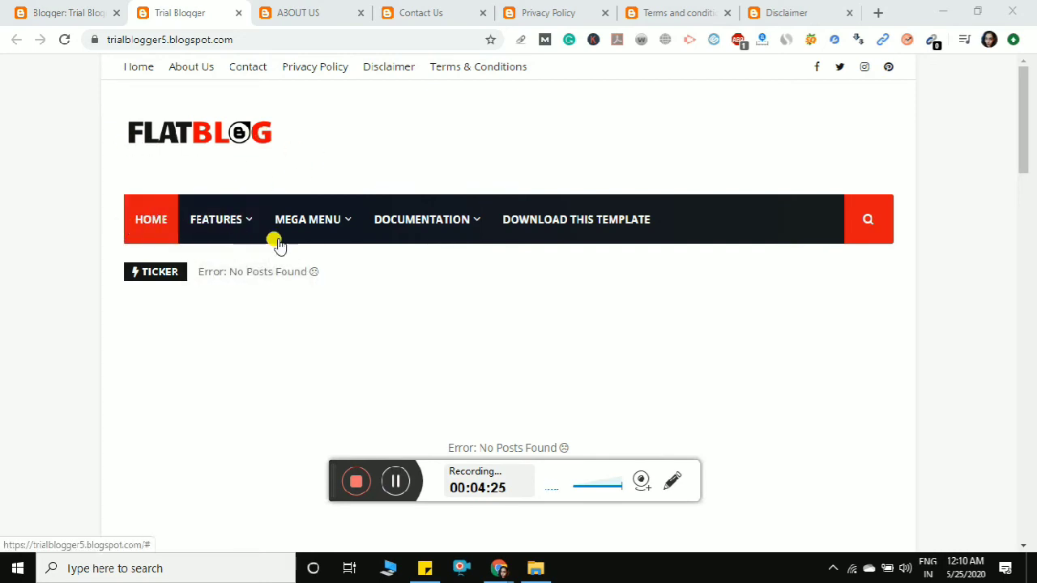
# Look at the main menu on the live blog and review the matching entries in the Main Menu link list settings.
pyautogui.moveTo(280, 229)
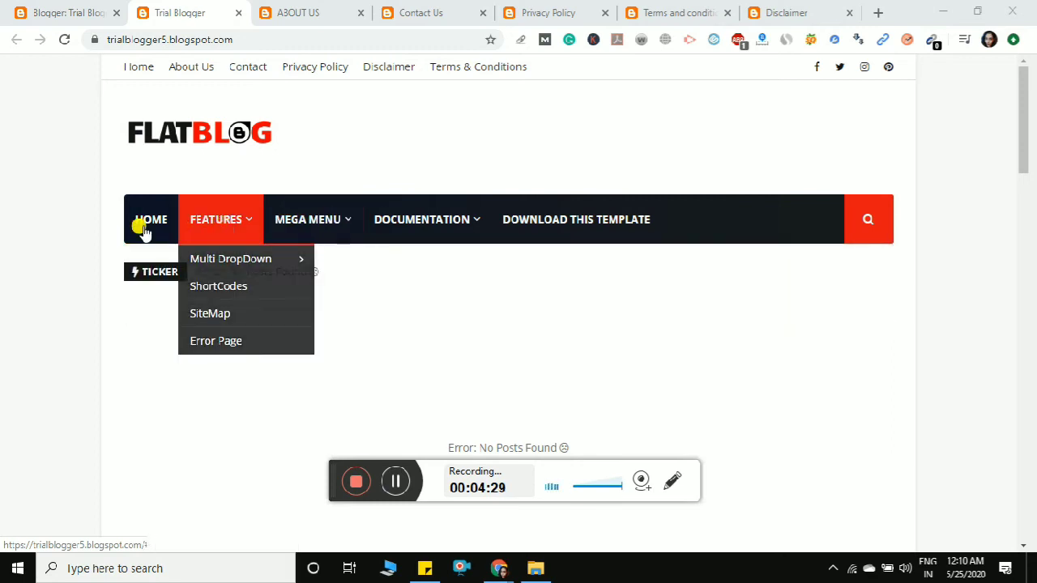
pyautogui.click(99, 22)
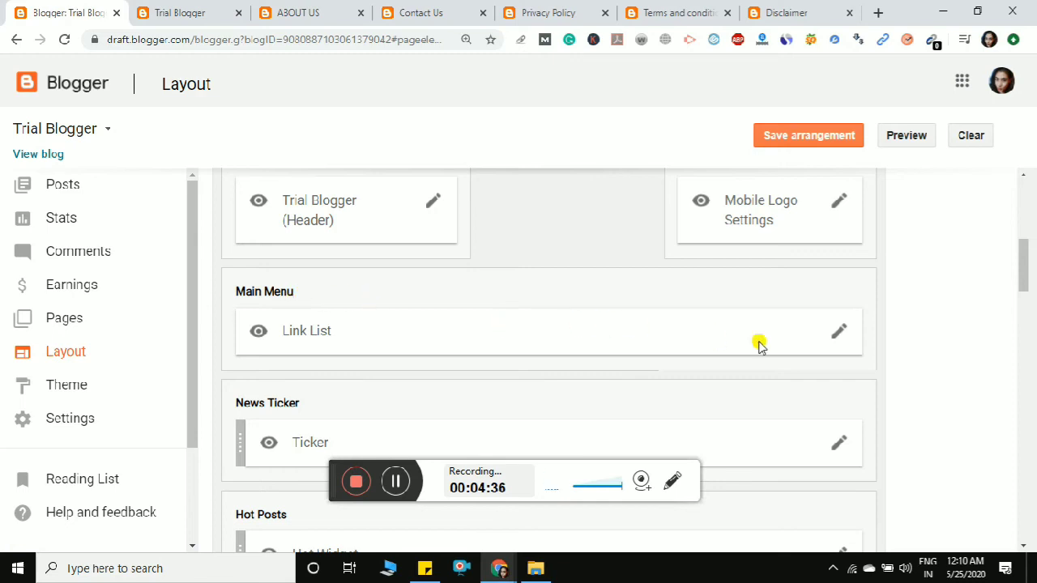
pyautogui.click(838, 332)
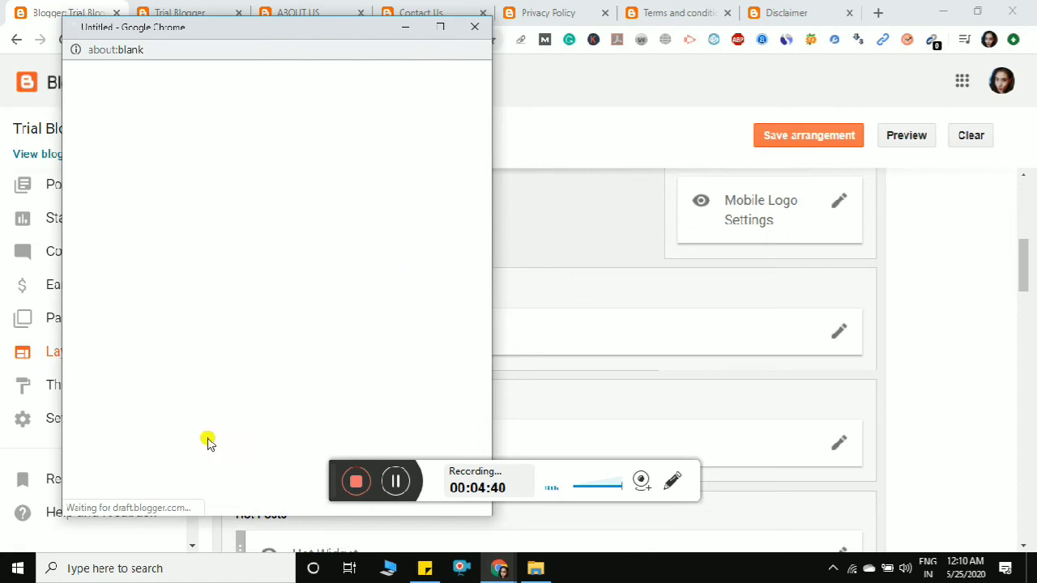
pyautogui.click(397, 486)
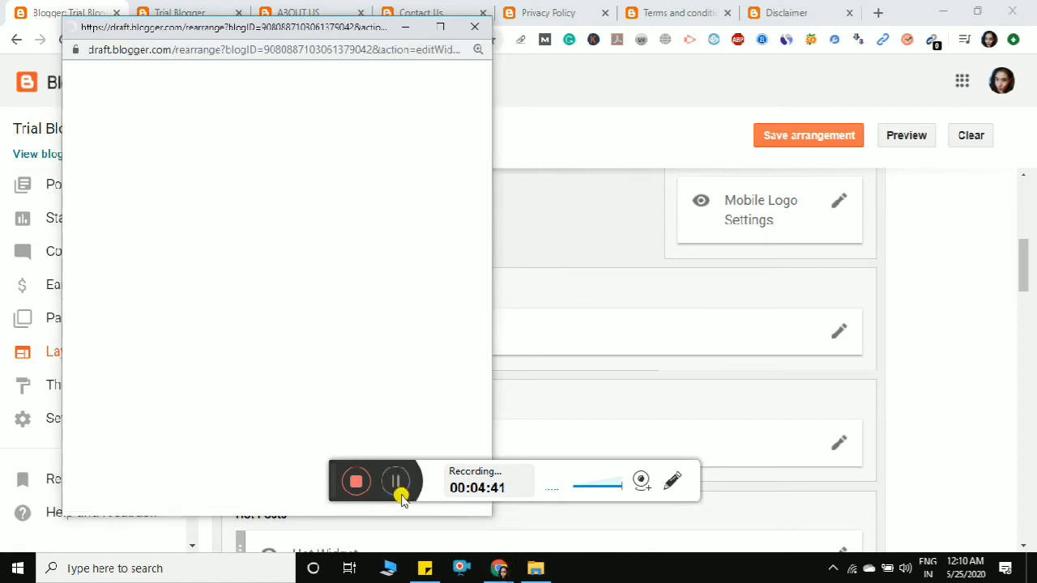
pyautogui.press('F8')
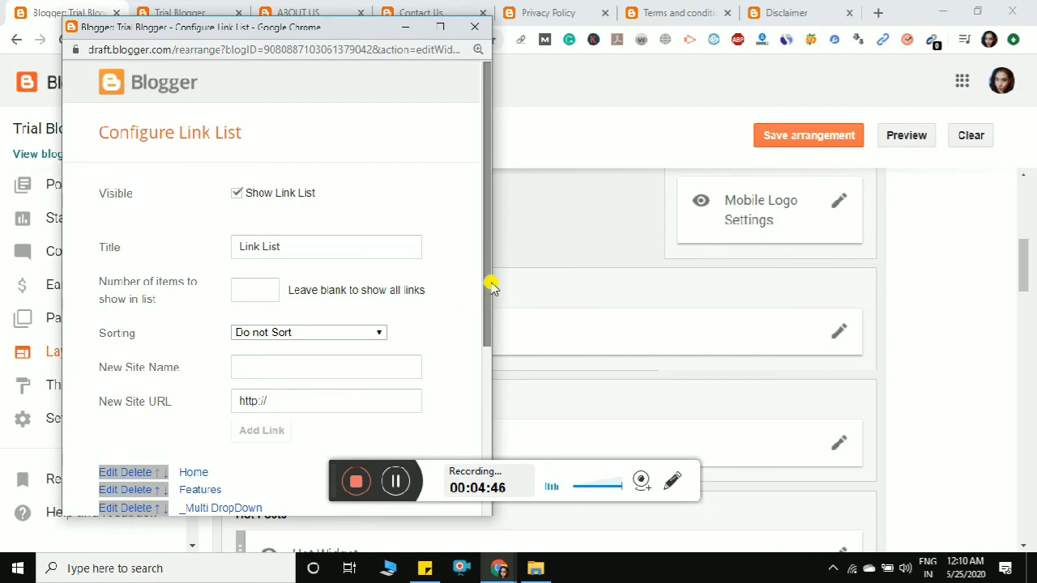
pyautogui.scroll(-1, 490, 286)
pyautogui.moveTo(488, 280); pyautogui.dragTo(489, 405)
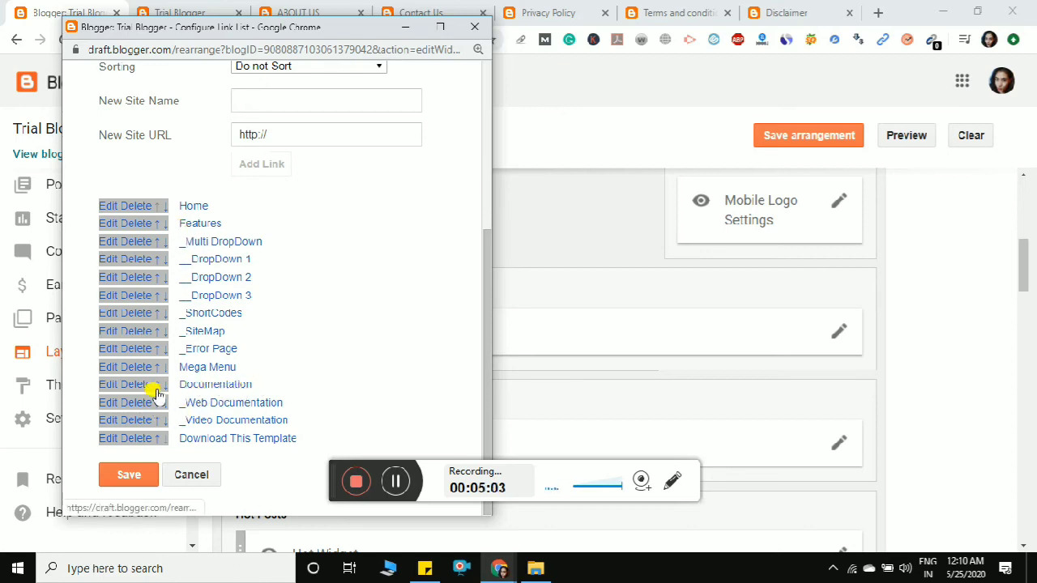
pyautogui.click(394, 480)
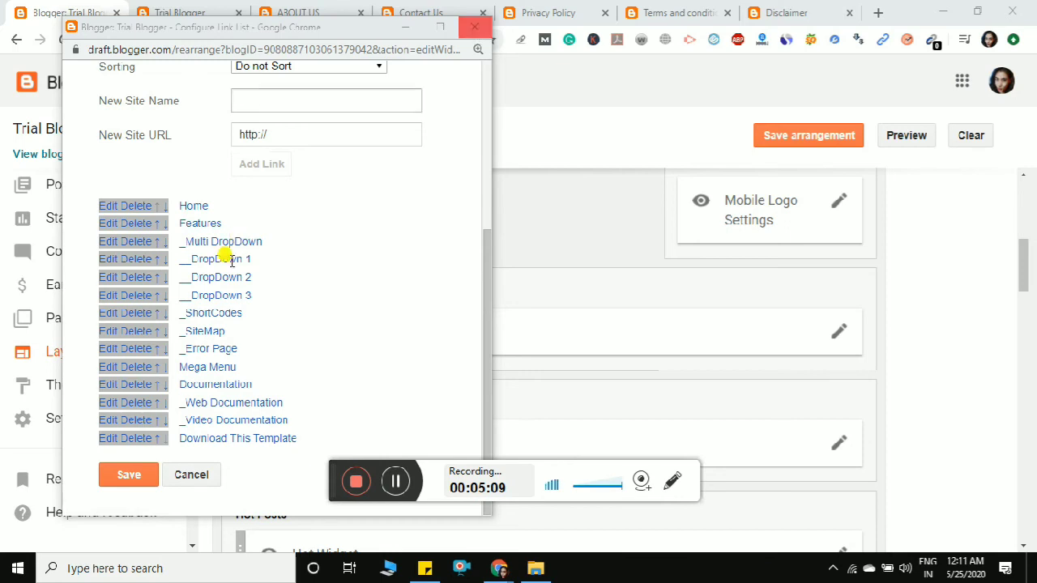
# Examine the Features dropdown and its Multi DropDown submenu on the live blog, and return to the Layout page.
pyautogui.click(182, 12)
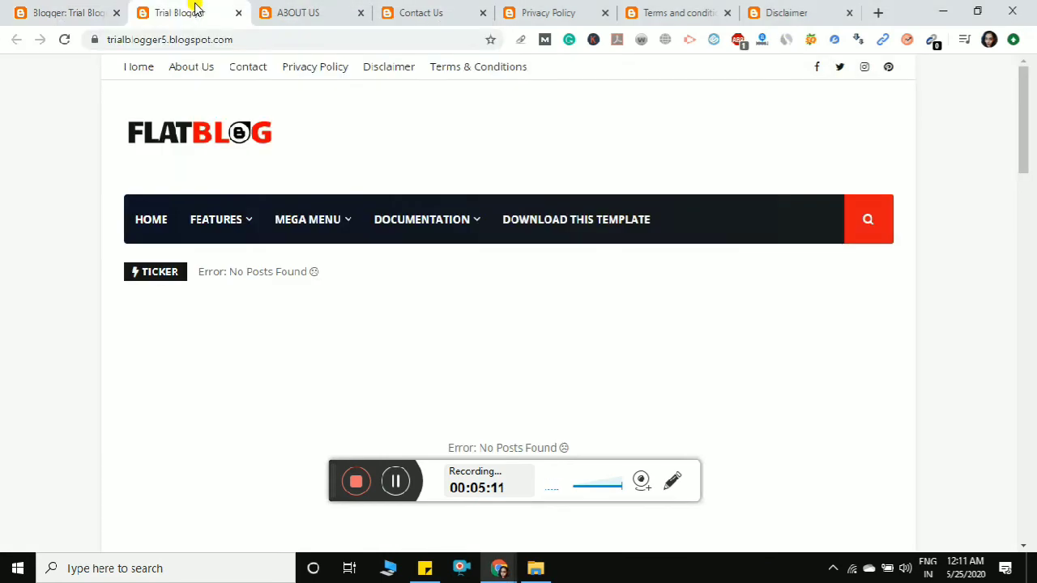
pyautogui.moveTo(232, 220)
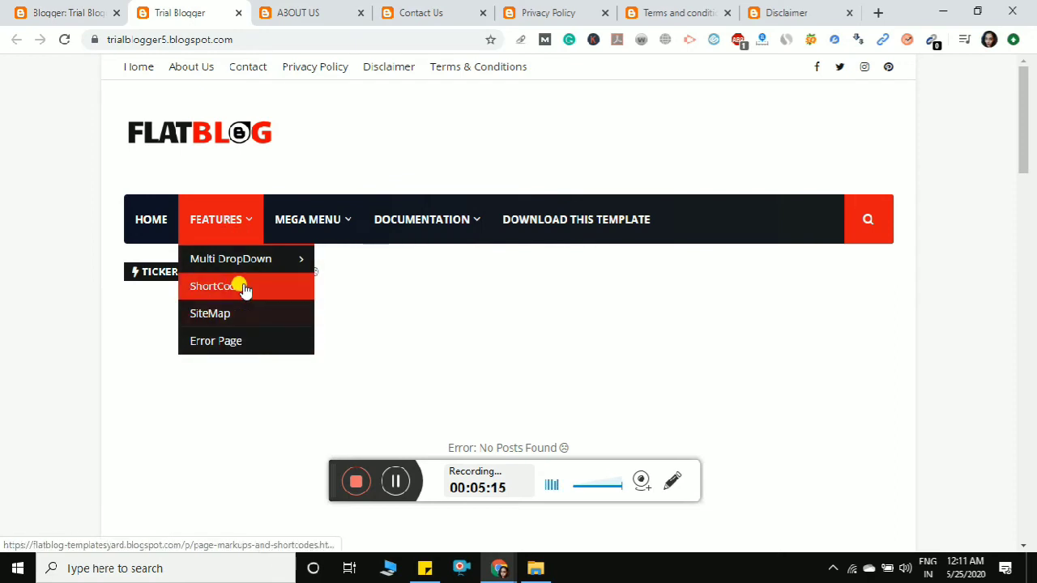
pyautogui.moveTo(249, 267)
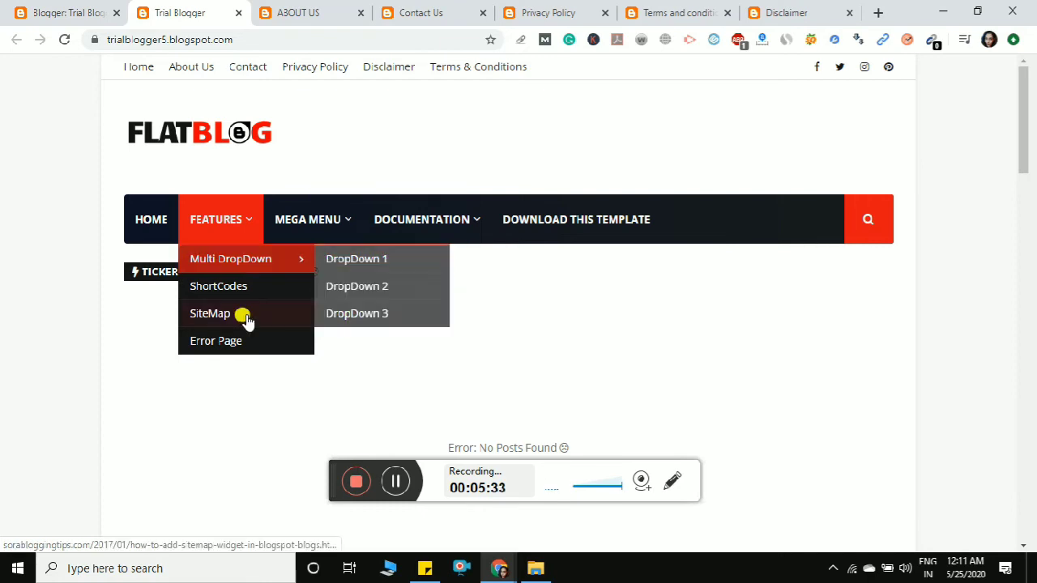
pyautogui.click(77, 10)
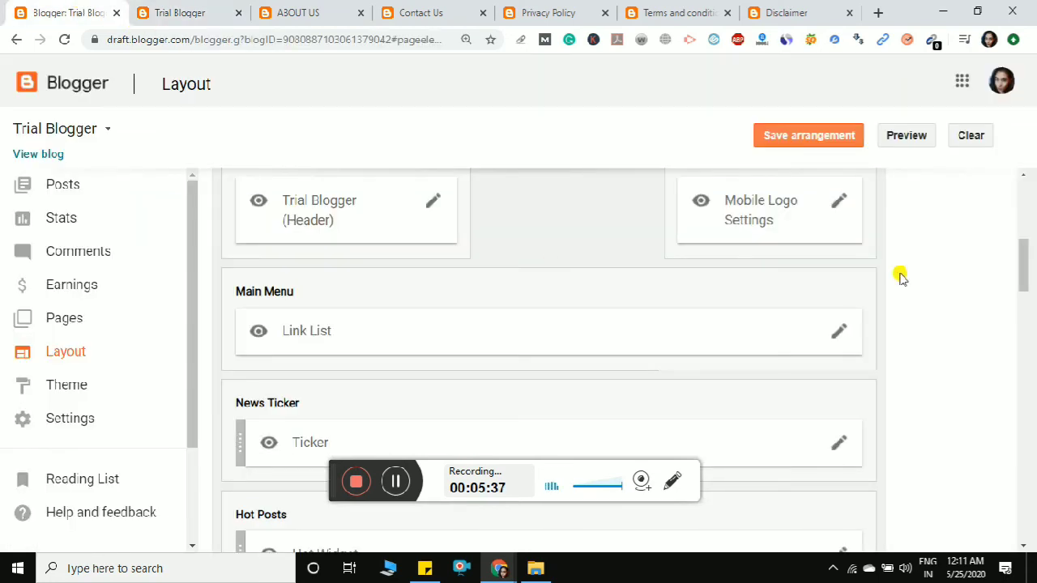
# Review the title and content of the News Ticker gadget, close it unchanged, and check the live blog before returning to Layout.
pyautogui.moveTo(1027, 280); pyautogui.dragTo(1027, 304)
pyautogui.click(398, 478)
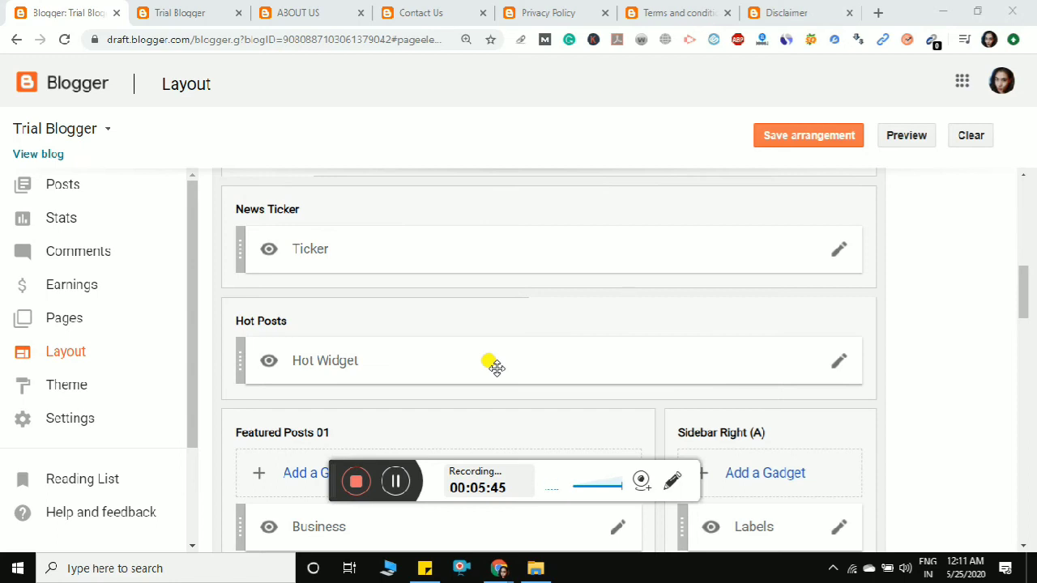
pyautogui.click(840, 252)
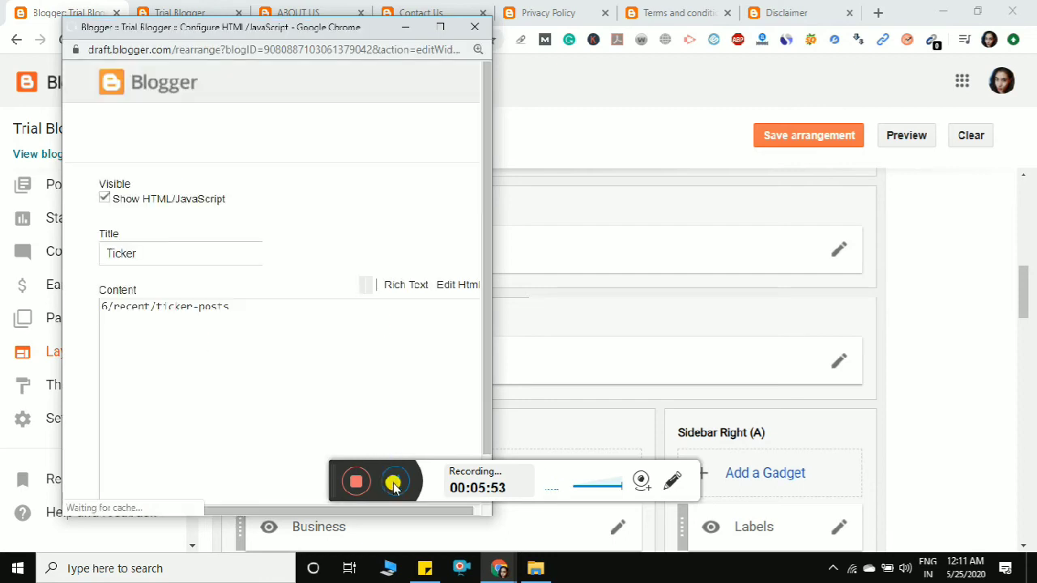
pyautogui.doubleClick(157, 256)
pyautogui.click(152, 255)
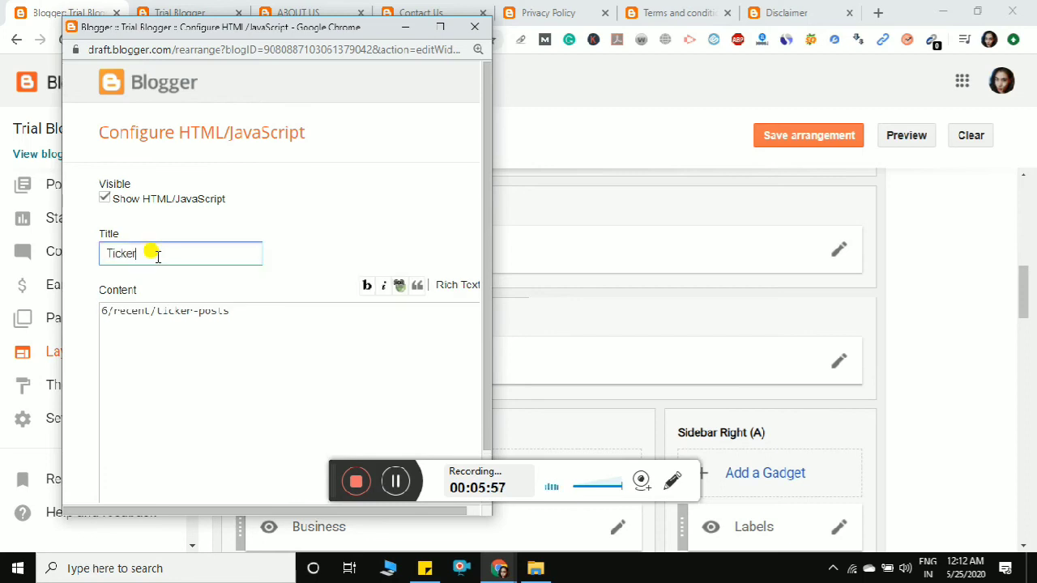
pyautogui.click(187, 347)
pyautogui.hotkey('ctrl', 'a')
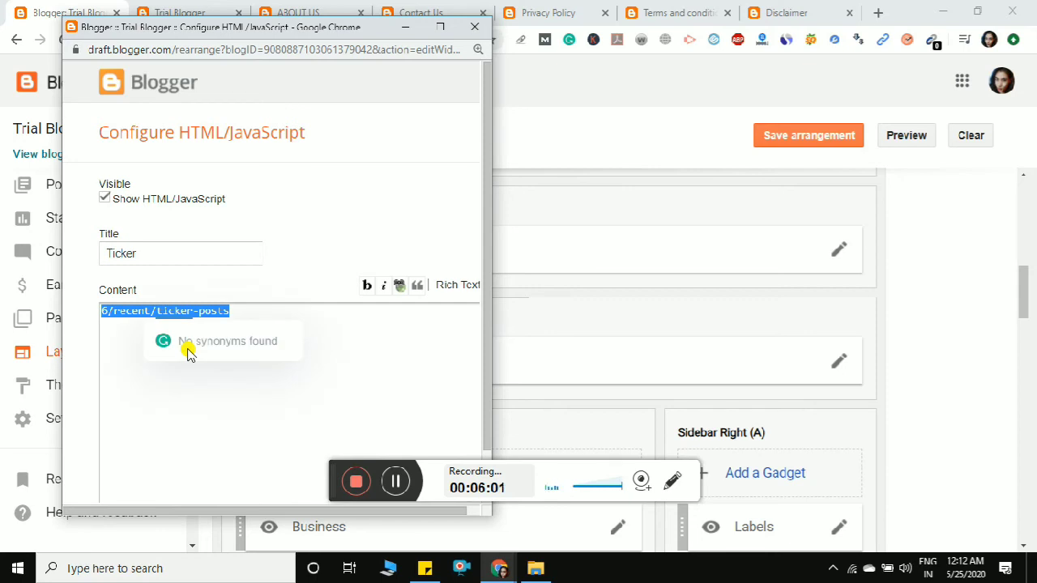
pyautogui.click(422, 369)
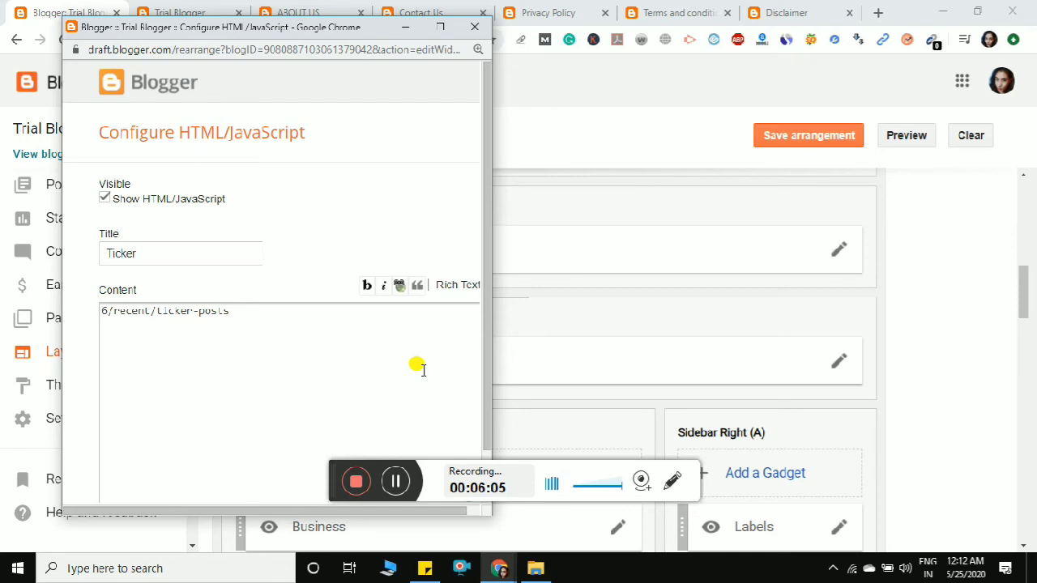
pyautogui.click(475, 31)
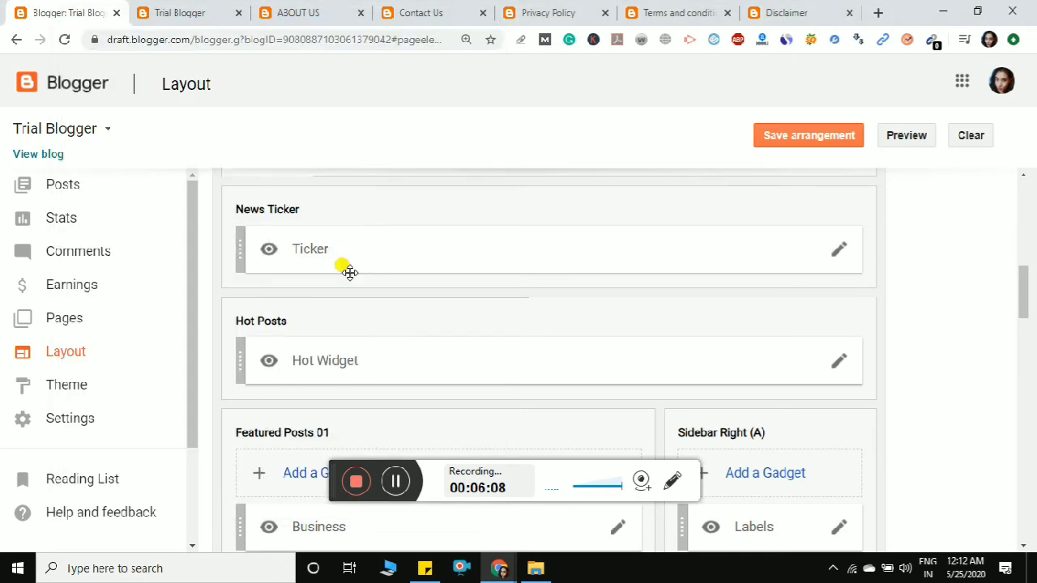
pyautogui.click(185, 8)
pyautogui.click(83, 11)
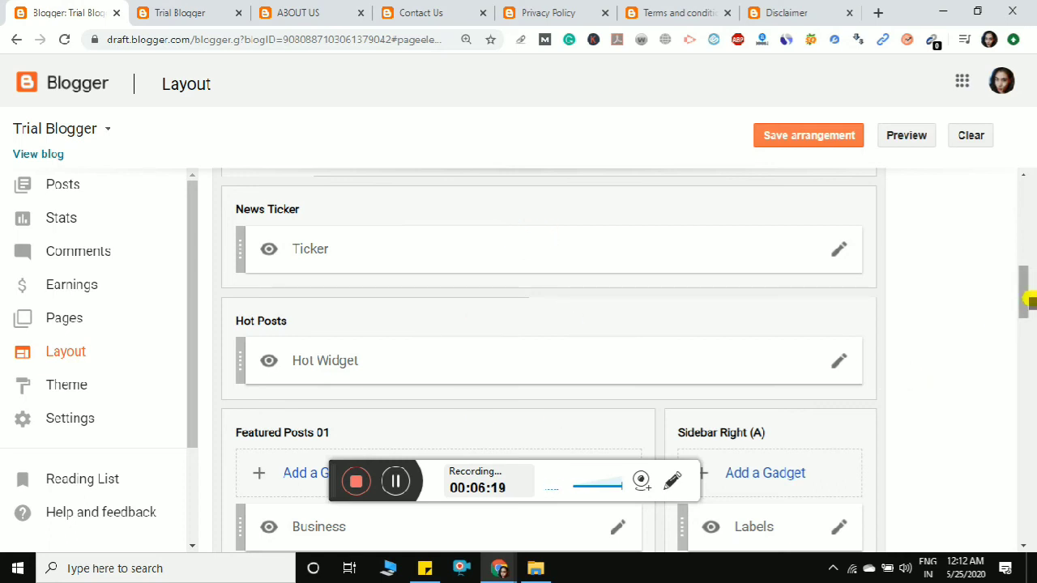
# Review the Featured Posts 01 gadgets and the Business gadget's title and content, closing its settings without changes.
pyautogui.moveTo(1027, 298); pyautogui.dragTo(1026, 336)
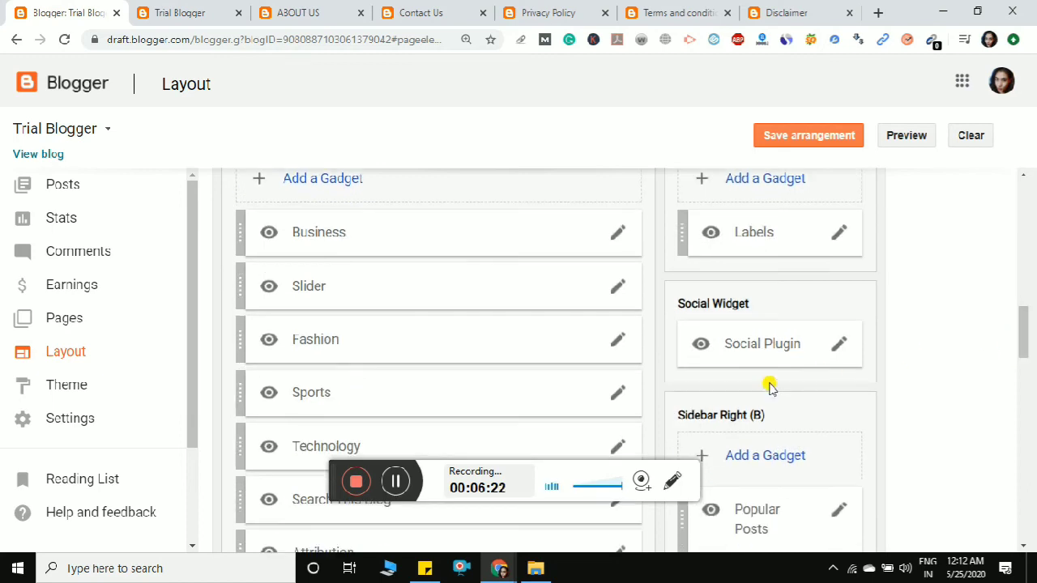
pyautogui.click(396, 482)
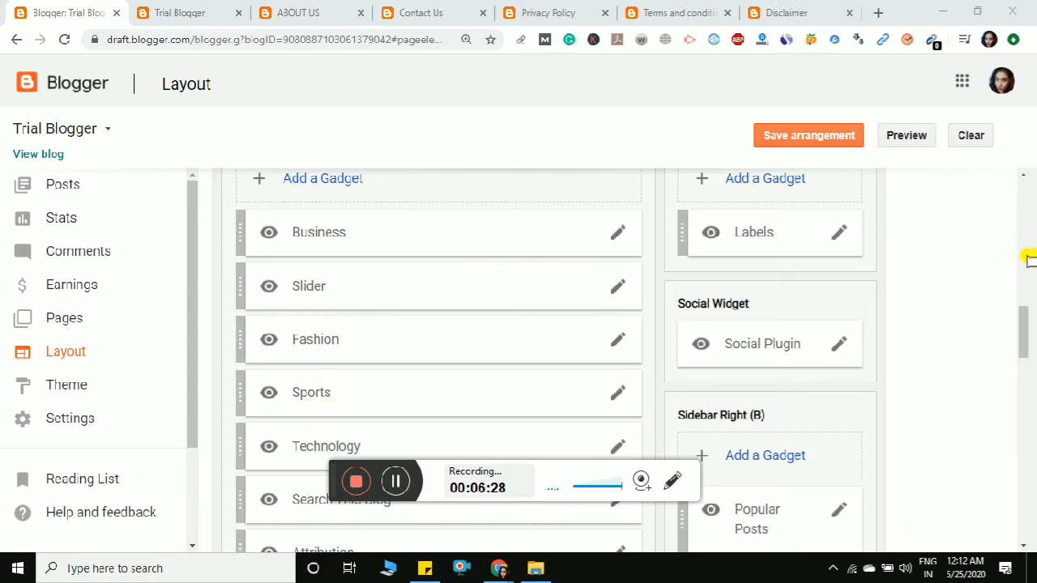
pyautogui.scroll(1, 1025, 330)
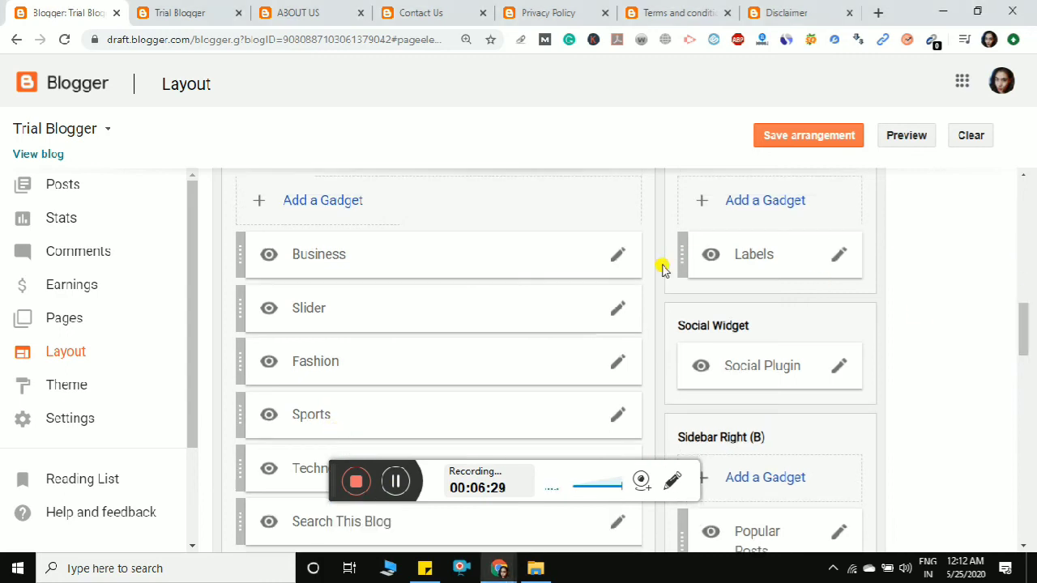
pyautogui.click(617, 256)
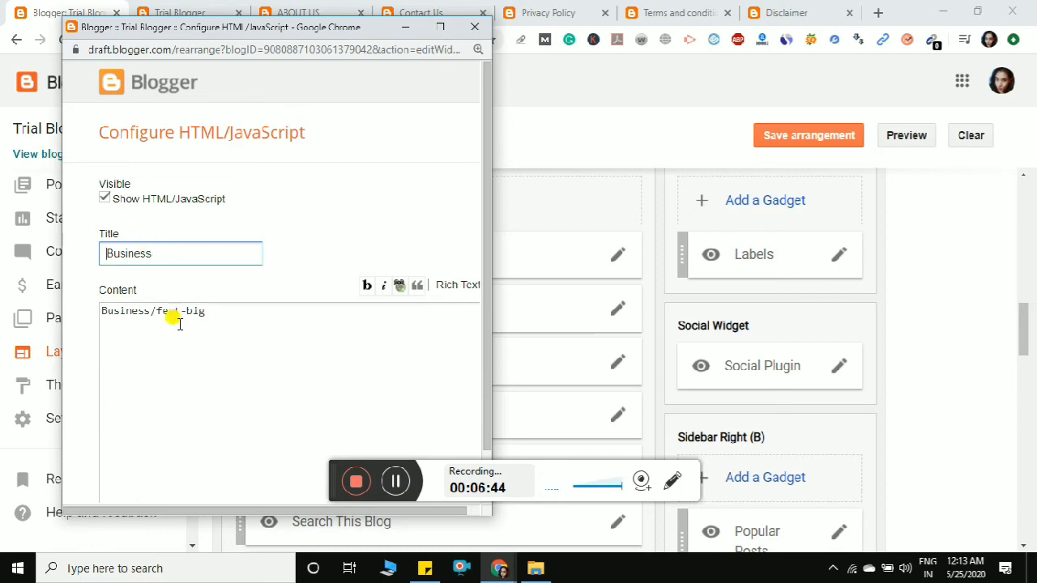
pyautogui.click(475, 27)
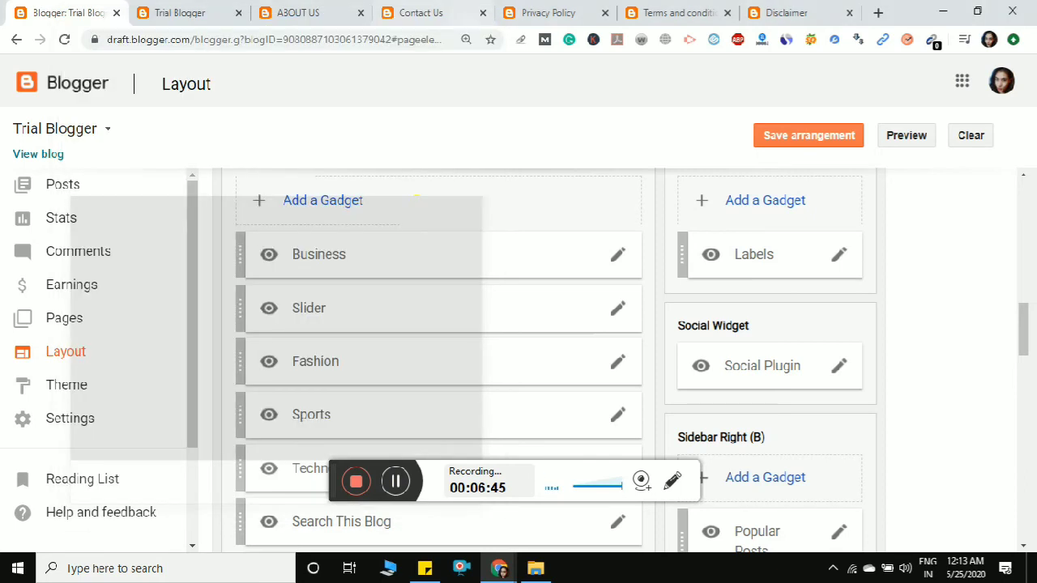
pyautogui.moveTo(1025, 333)
pyautogui.mouseDown()
pyautogui.moveTo(1029, 358)
pyautogui.moveTo(1029, 350)
pyautogui.mouseUp()
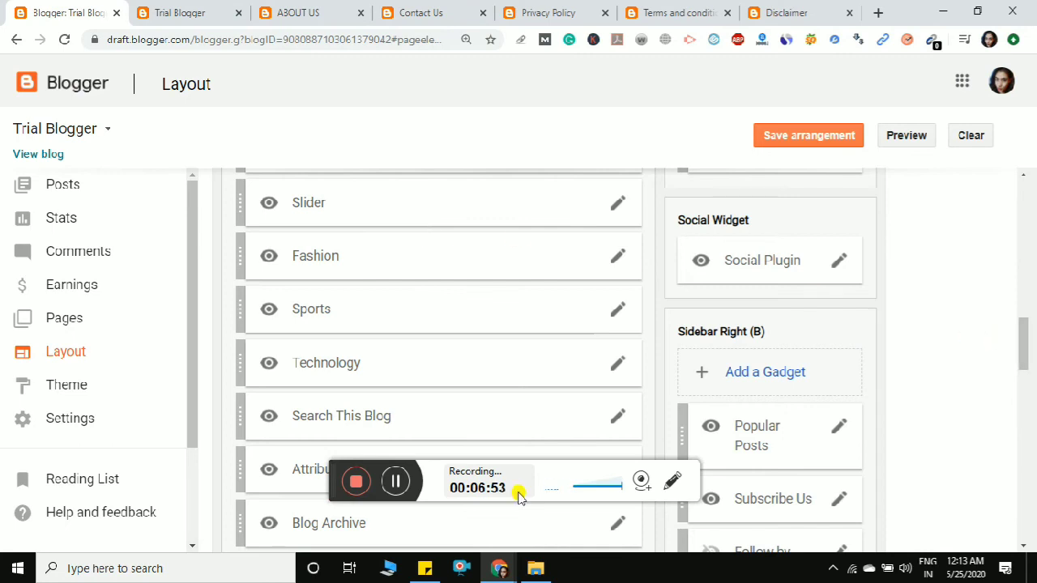
# Open the Slider gadget's settings in Featured Posts 01, close them without changes, and return to the start of that section.
pyautogui.click(399, 483)
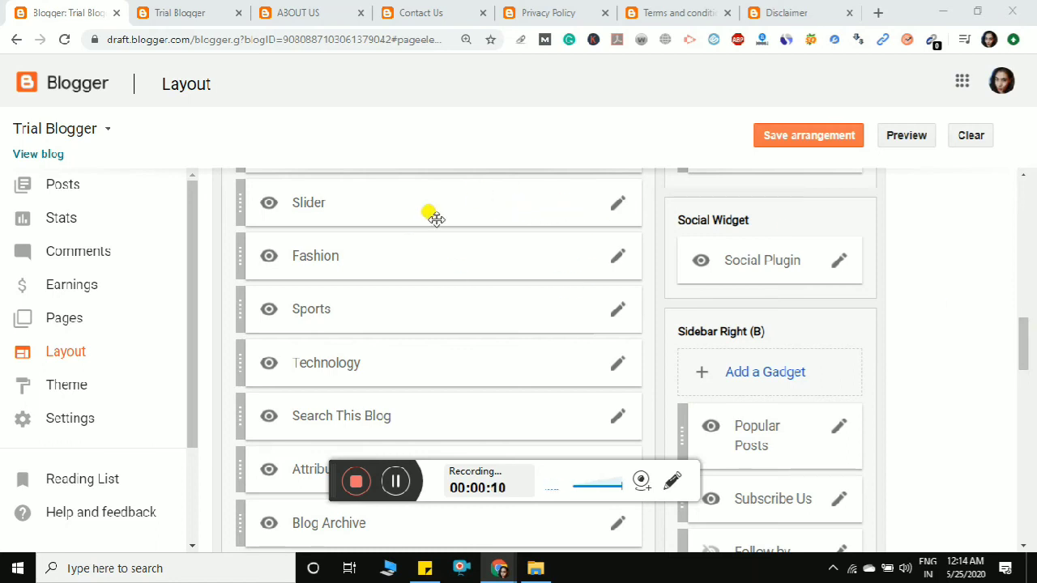
pyautogui.click(617, 205)
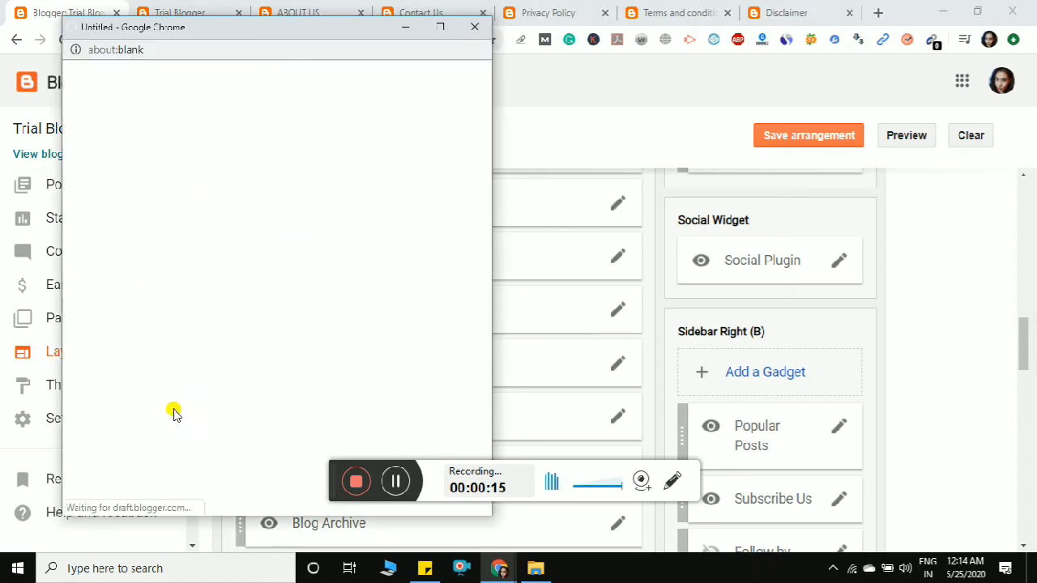
pyautogui.click(477, 29)
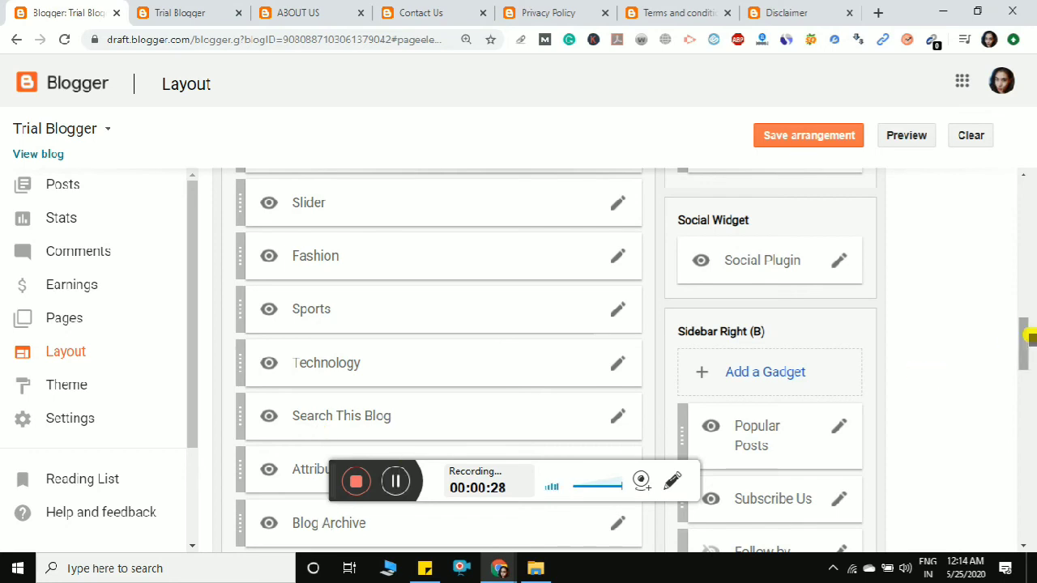
pyautogui.moveTo(1029, 334); pyautogui.dragTo(1028, 314)
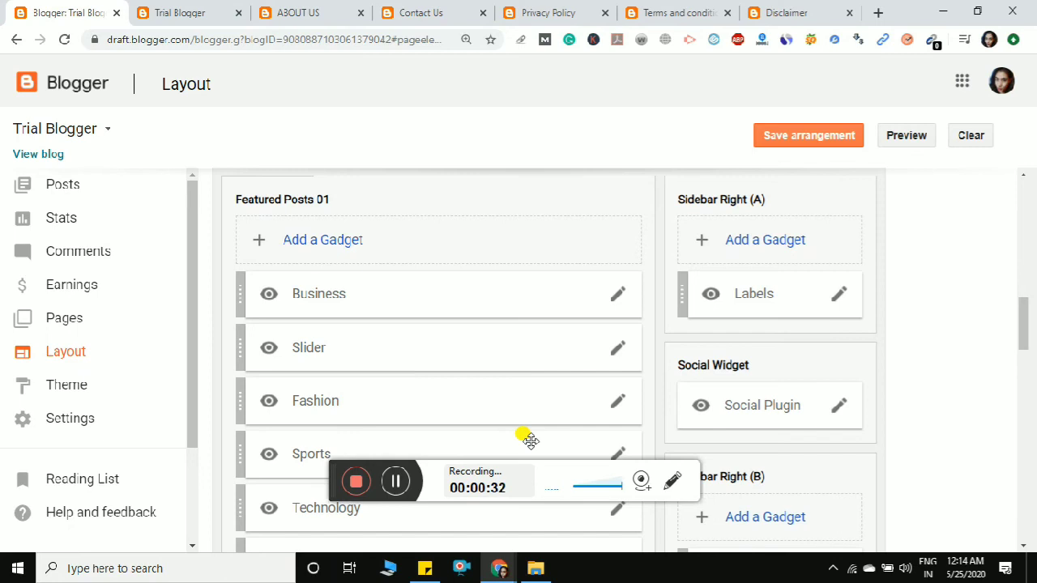
pyautogui.click(389, 479)
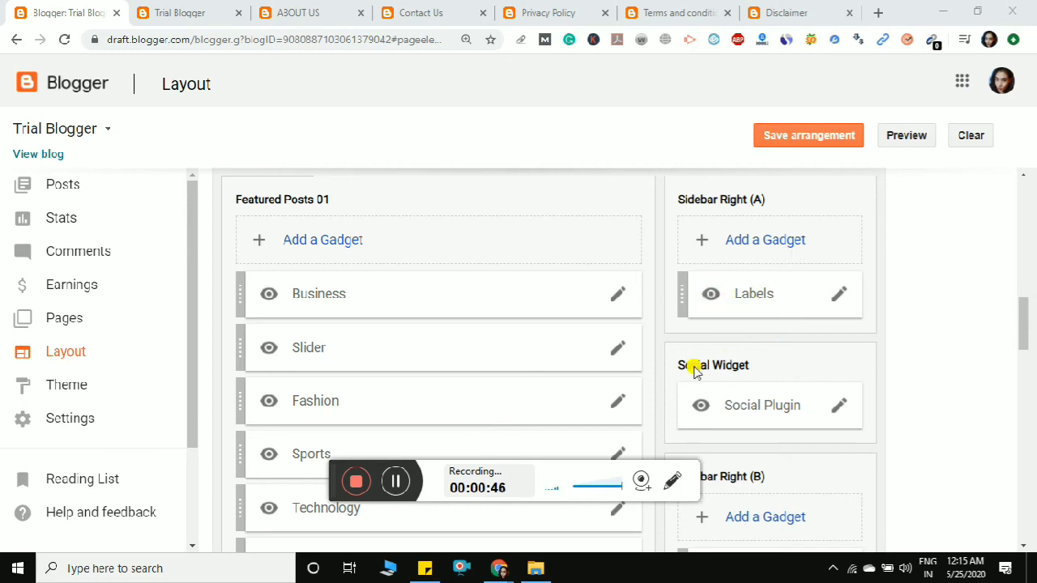
# Locate the Social Plugin gadget in the layout, check its social buttons on the live blog, and return to Layout.
pyautogui.click(1027, 316)
pyautogui.moveTo(1027, 316); pyautogui.dragTo(1027, 338)
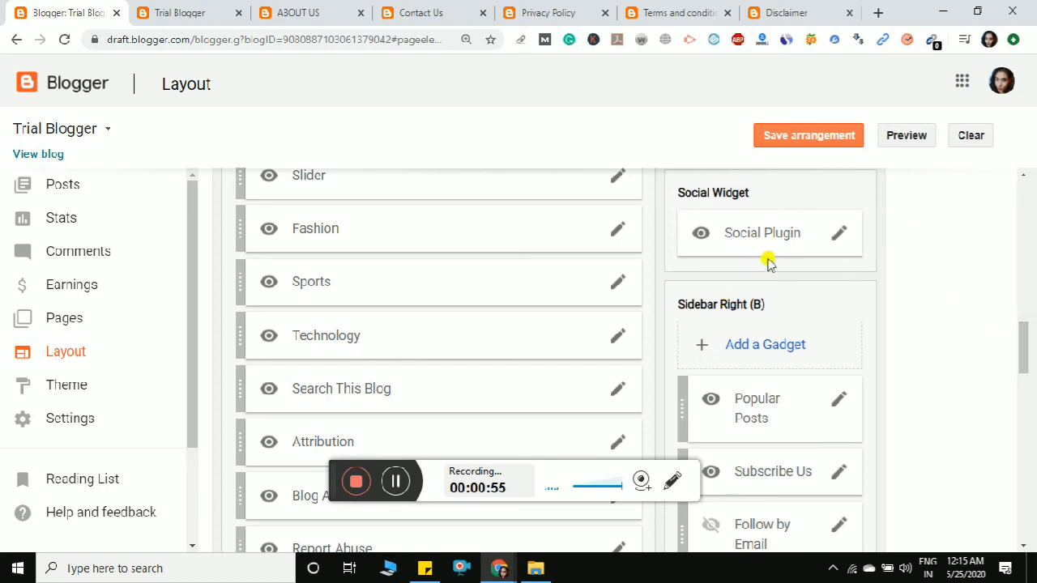
pyautogui.click(207, 12)
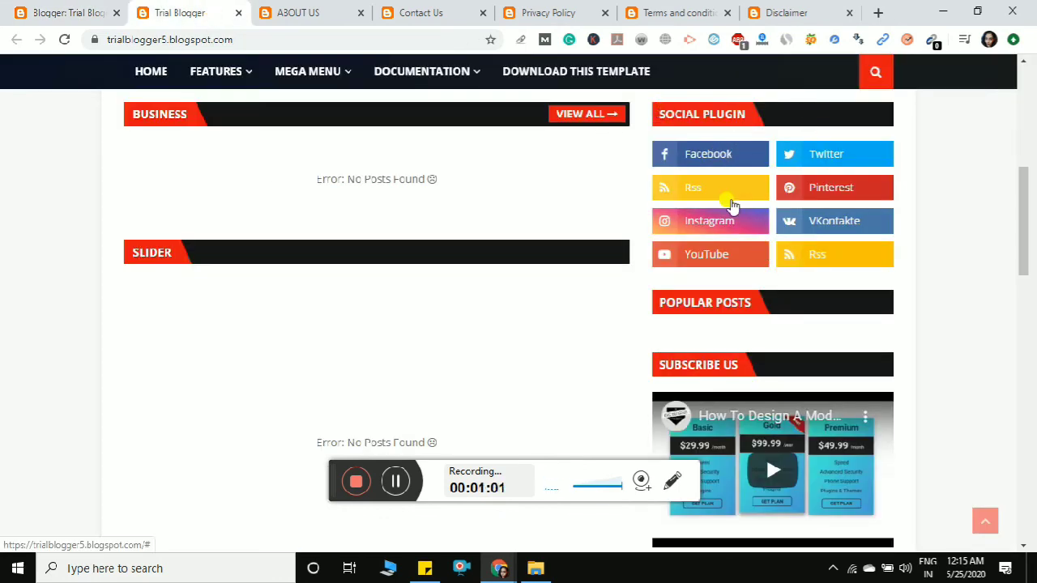
pyautogui.click(73, 10)
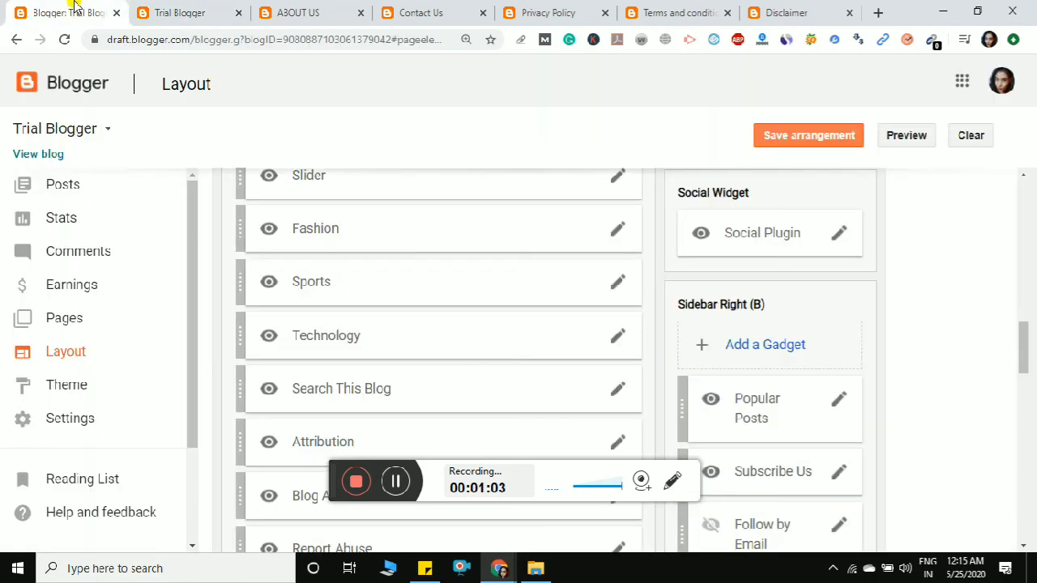
# Review the Social Plugin gadget's link list, from facebook to rss, and save it without changing any entries.
pyautogui.click(838, 235)
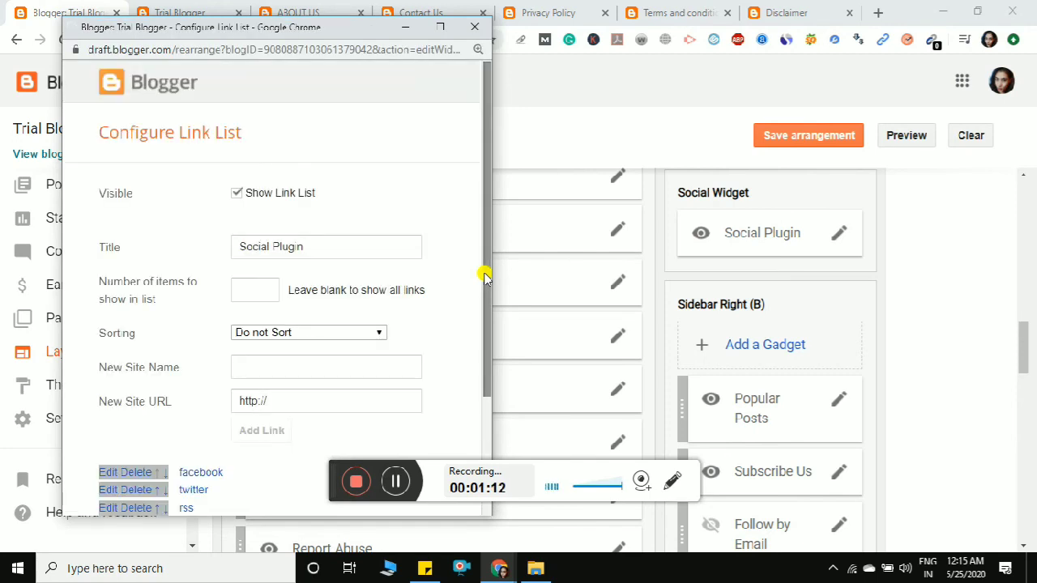
pyautogui.moveTo(484, 273); pyautogui.dragTo(491, 398)
pyautogui.scroll(-1, 492, 398)
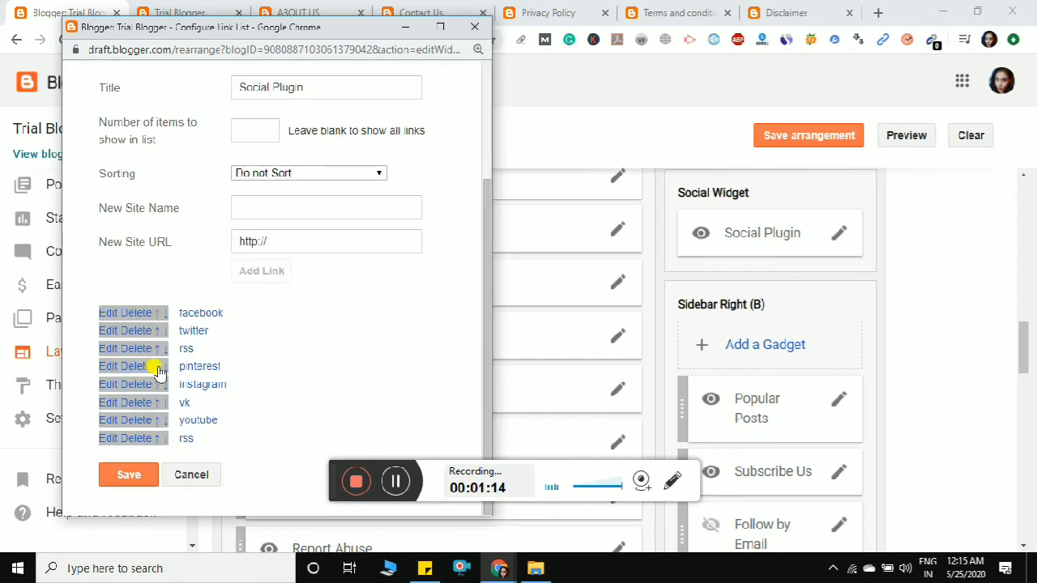
pyautogui.click(130, 478)
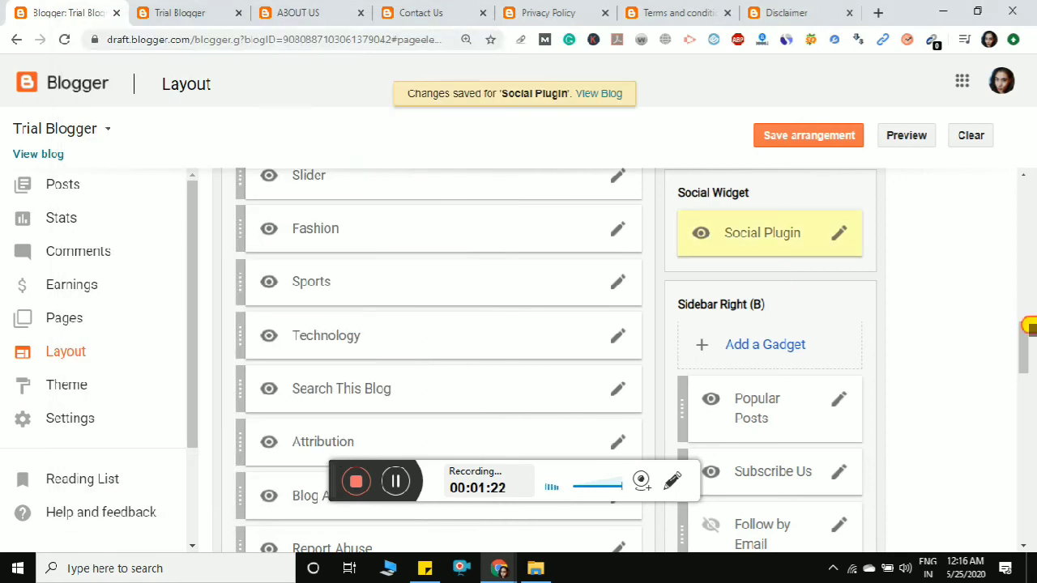
# Compare the Sidebar Right (B) gadgets with the Popular Posts, Subscribe Us and Technology sections on the live blog, and return to Layout.
pyautogui.scroll(-2, 1028, 330)
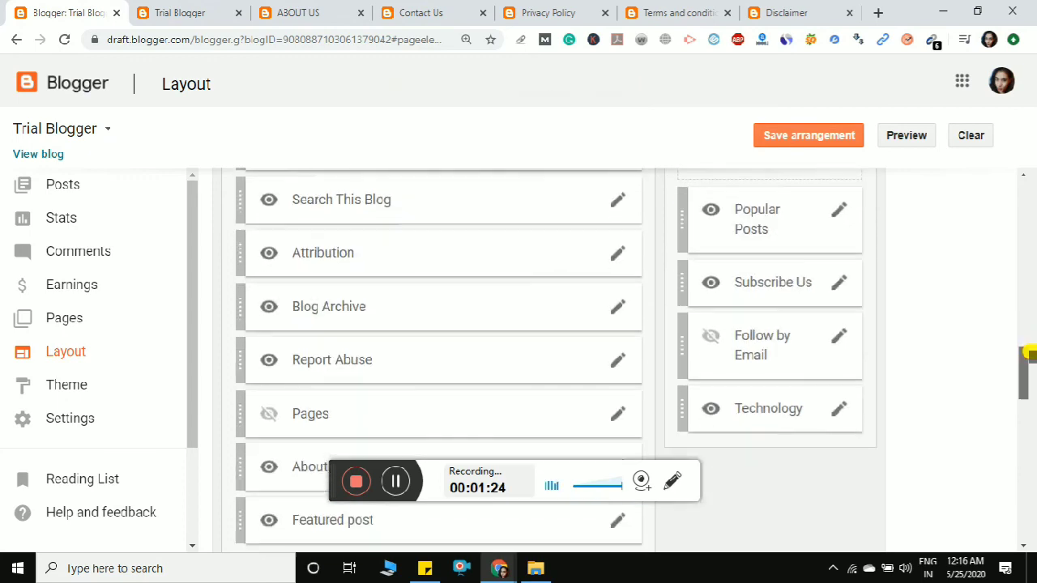
pyautogui.click(174, 10)
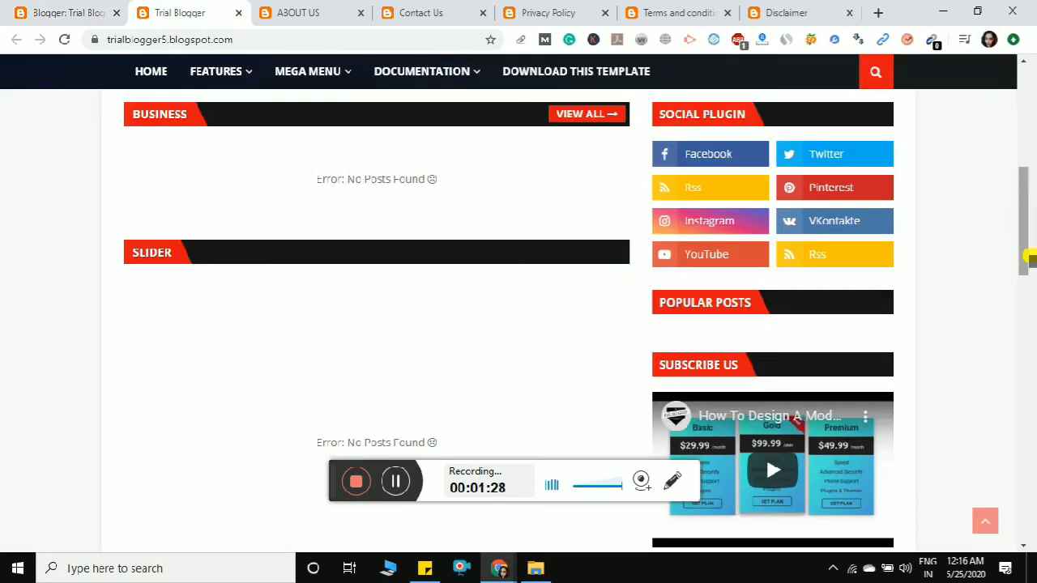
pyautogui.moveTo(1029, 259); pyautogui.dragTo(1029, 300)
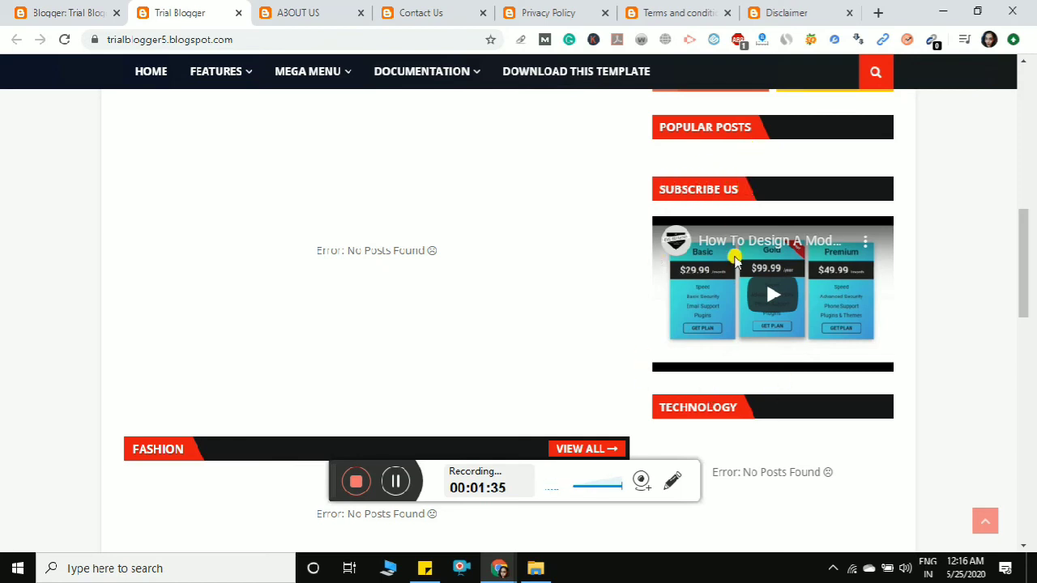
pyautogui.click(101, 9)
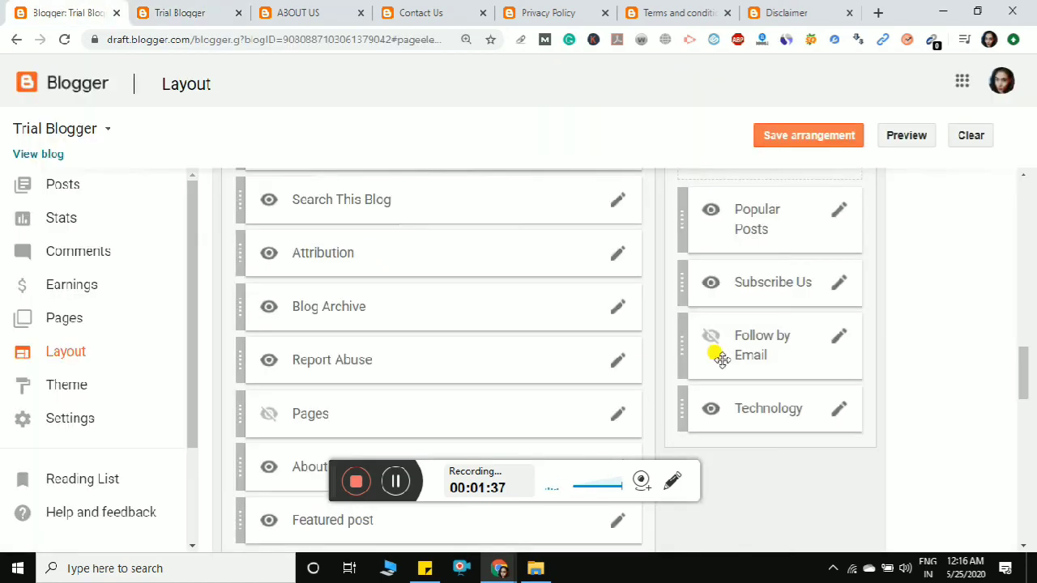
# Open the Blog Posts gadget's settings under Main Posts and review its main page and post page options.
pyautogui.moveTo(1028, 388); pyautogui.dragTo(1029, 411)
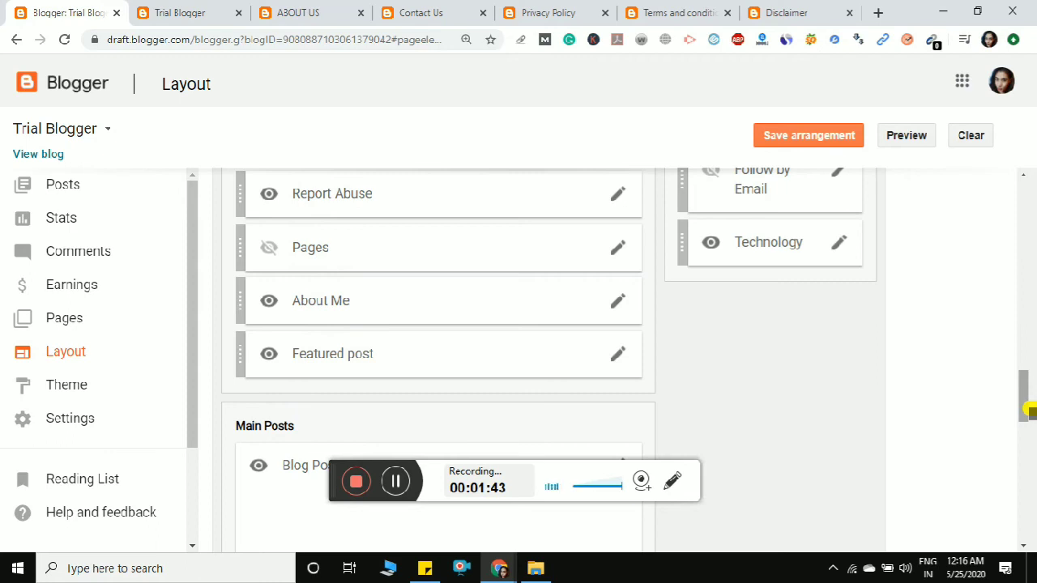
pyautogui.moveTo(1028, 410); pyautogui.dragTo(1027, 440)
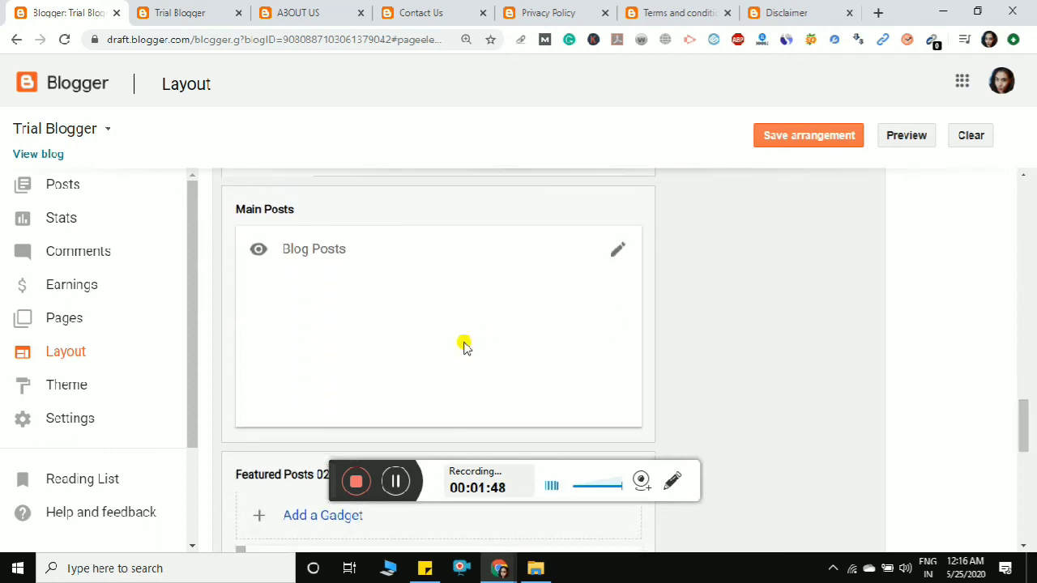
pyautogui.click(620, 253)
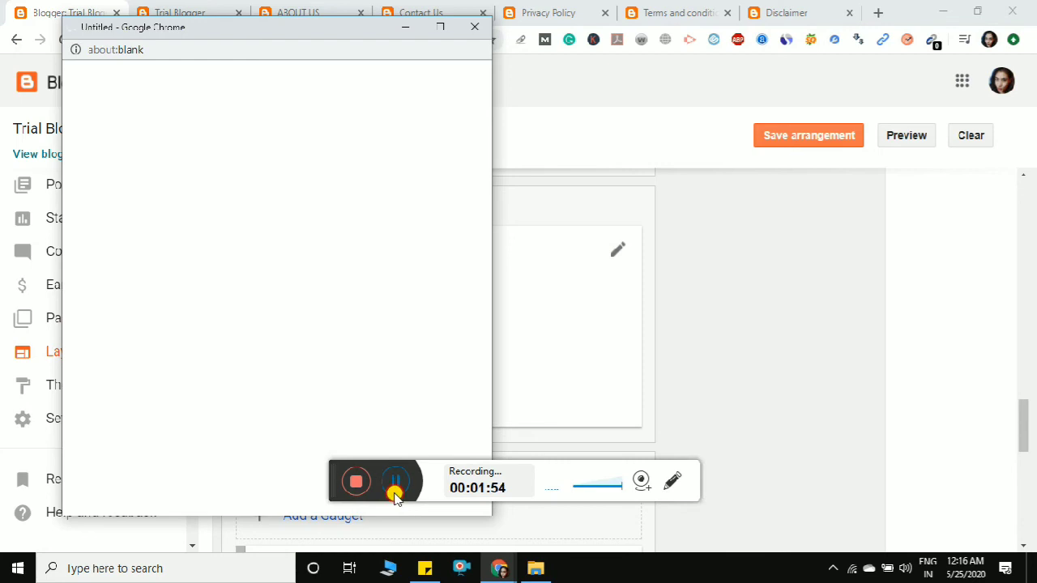
pyautogui.click(395, 483)
pyautogui.click(396, 484)
pyautogui.moveTo(489, 154); pyautogui.dragTo(488, 211)
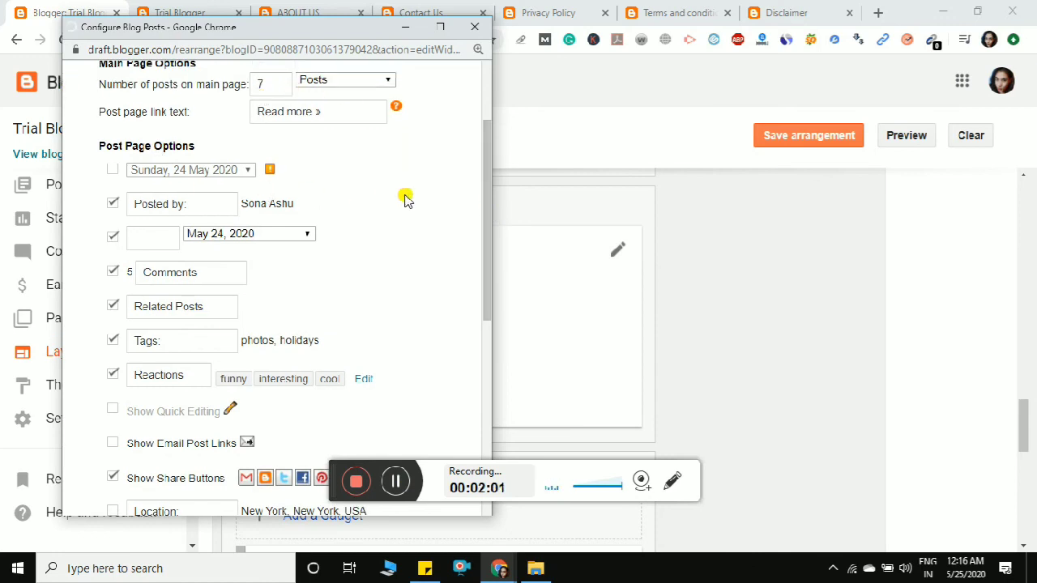
pyautogui.moveTo(491, 204); pyautogui.dragTo(493, 262)
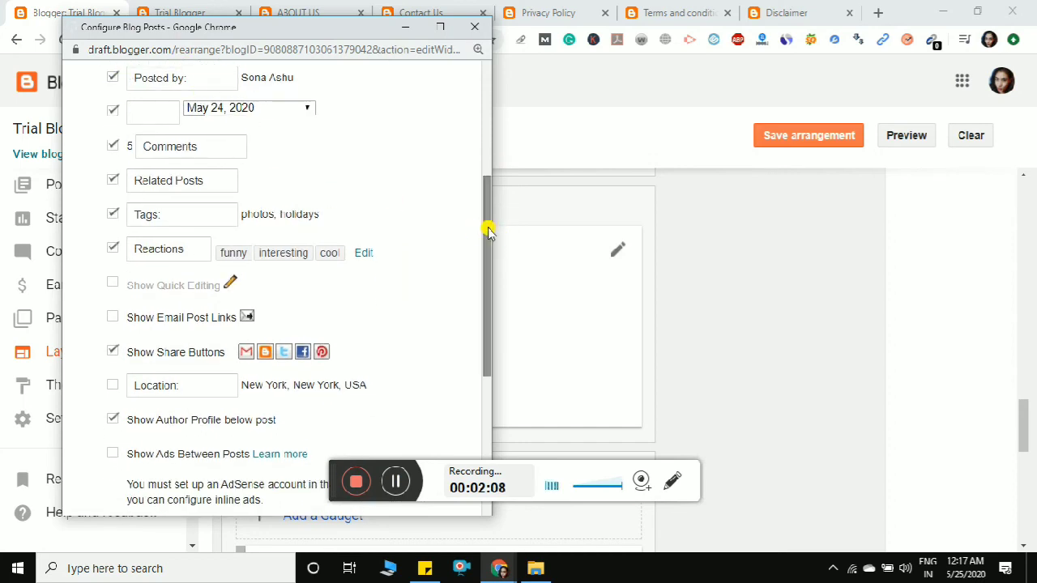
pyautogui.moveTo(489, 227); pyautogui.dragTo(488, 238)
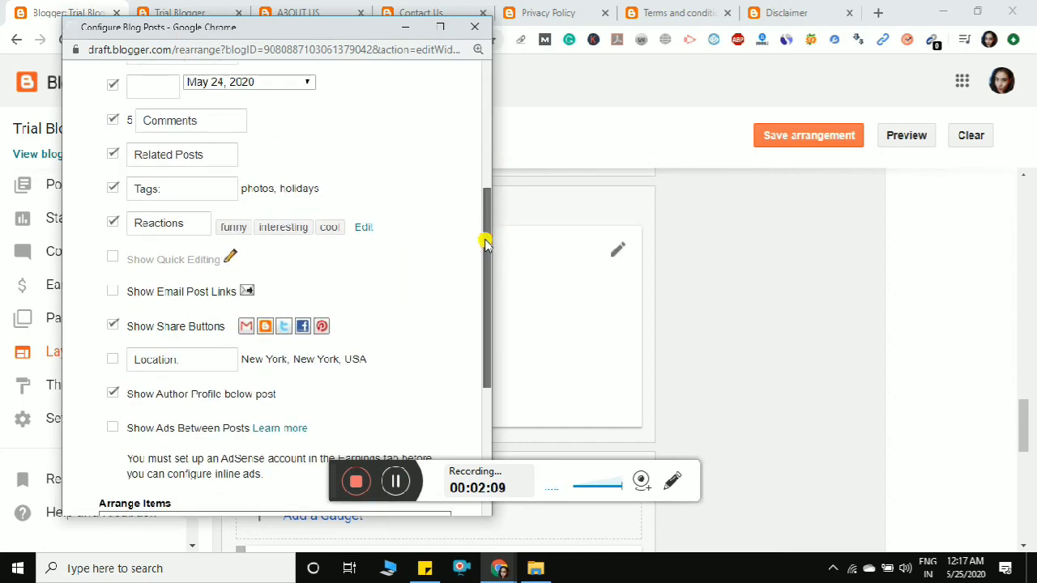
# Look through the post date formats and item arrangement in the Blog Posts settings, and save them with the May 24, 2020 format kept.
pyautogui.click(310, 85)
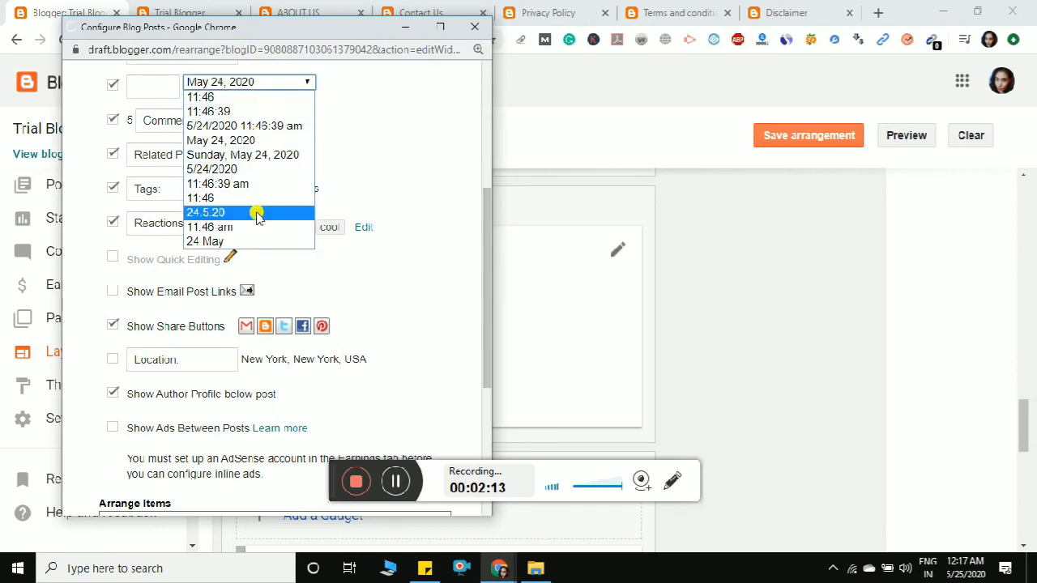
pyautogui.click(347, 132)
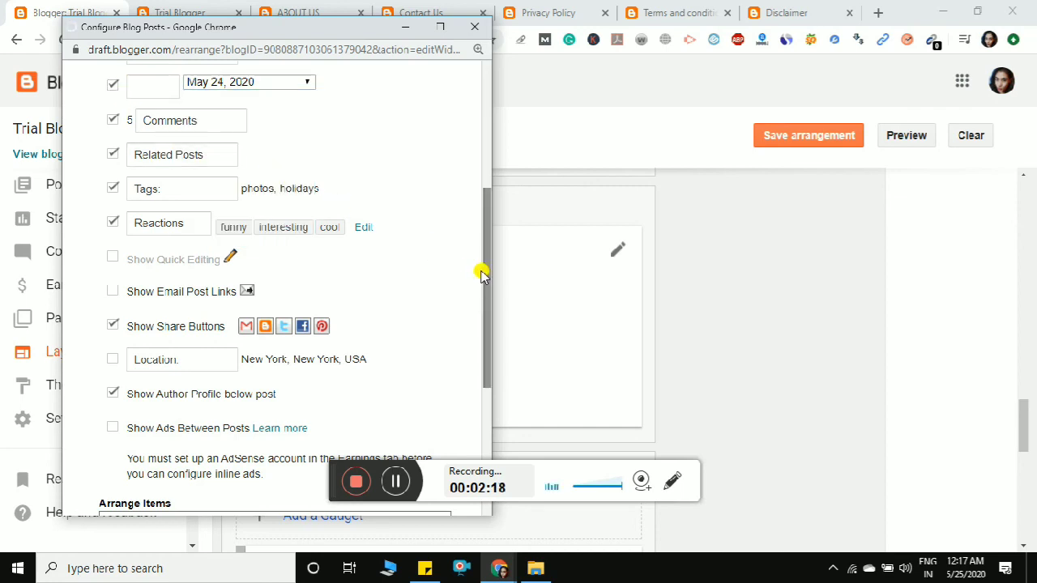
pyautogui.moveTo(486, 269); pyautogui.dragTo(489, 321)
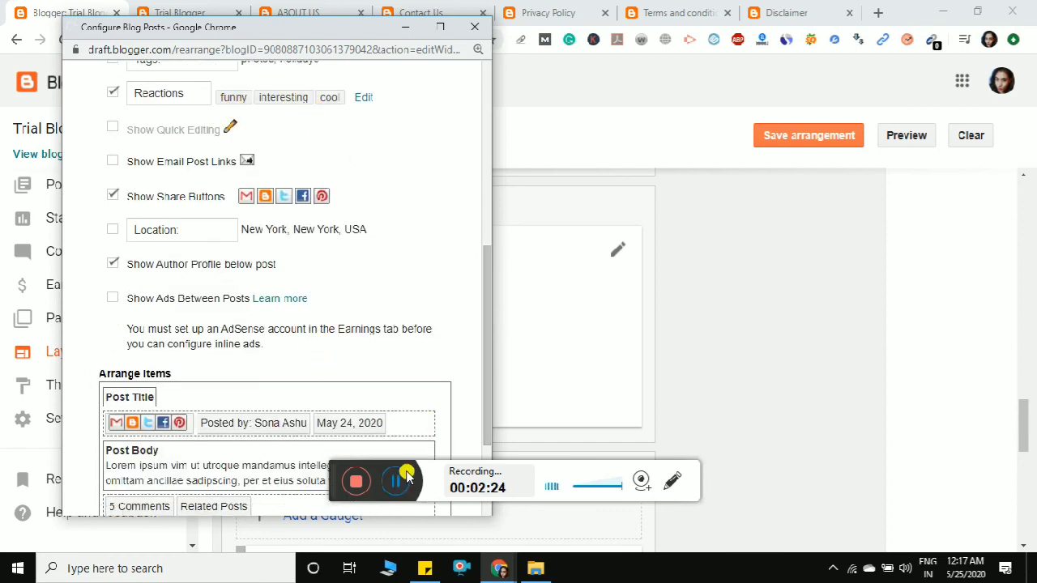
pyautogui.scroll(-2, 397, 478)
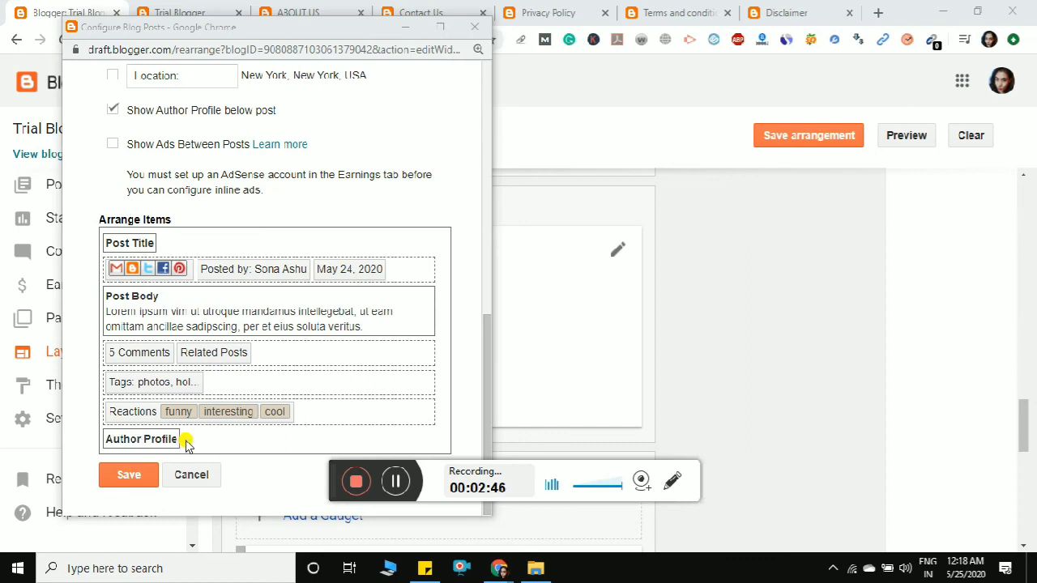
pyautogui.click(129, 475)
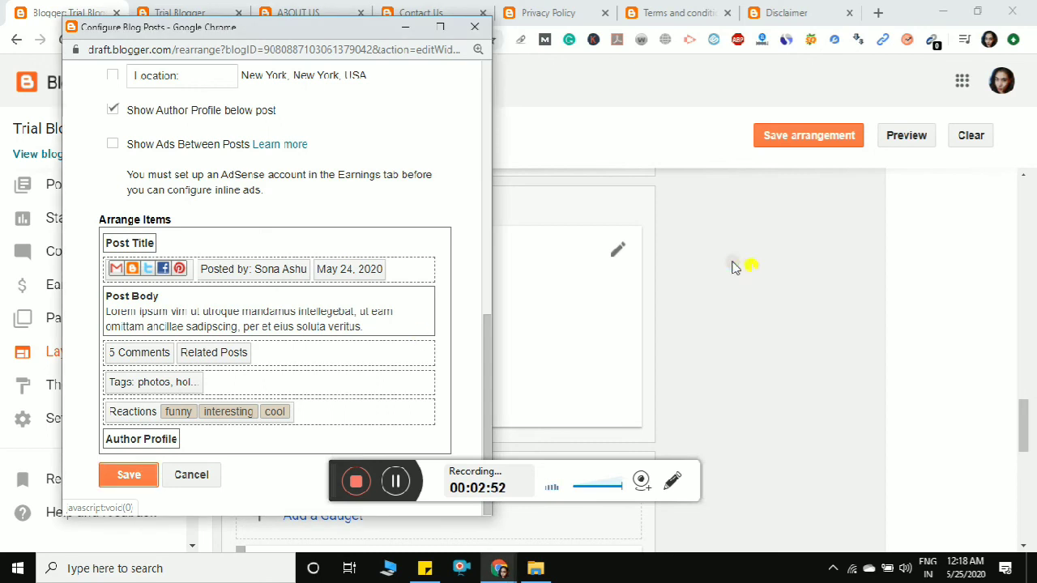
# Review the gadgets in Featured Posts 02, Featured Posts 03 and the three column sections below them.
pyautogui.moveTo(1027, 416); pyautogui.dragTo(1027, 472)
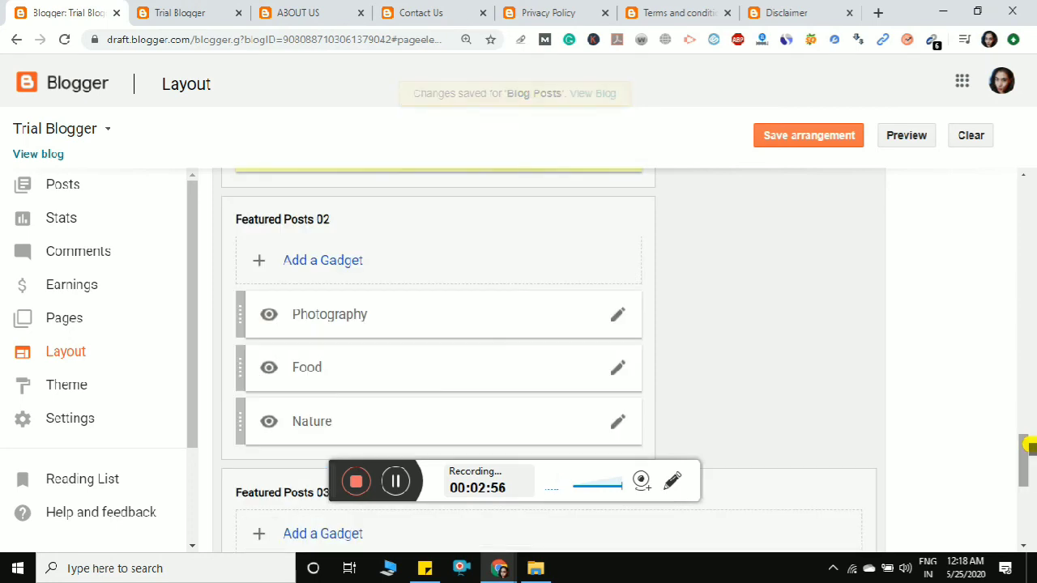
pyautogui.click(396, 481)
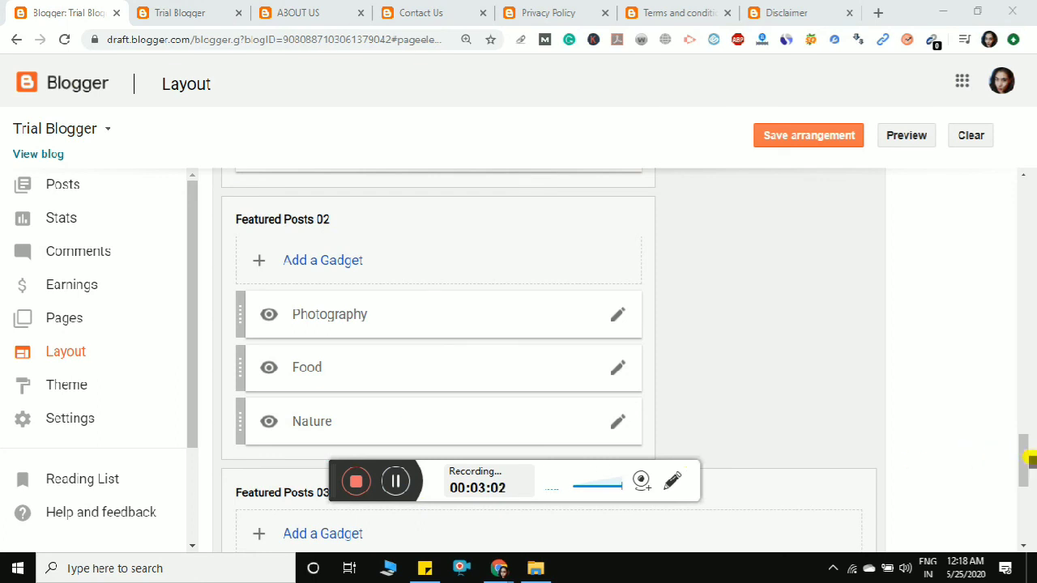
pyautogui.click(1028, 471)
pyautogui.scroll(-2, 1028, 478)
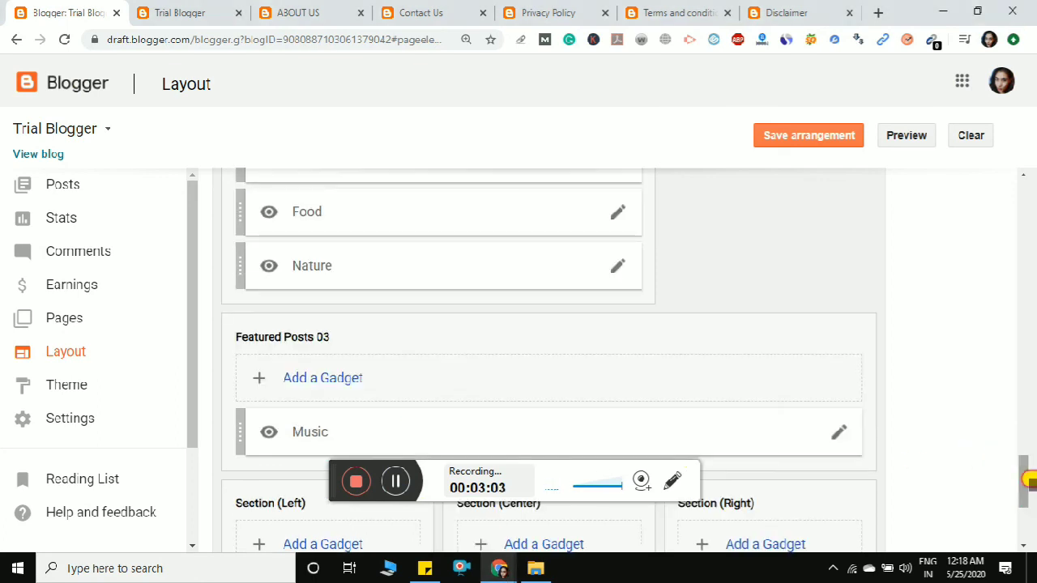
pyautogui.scroll(-2, 1024, 479)
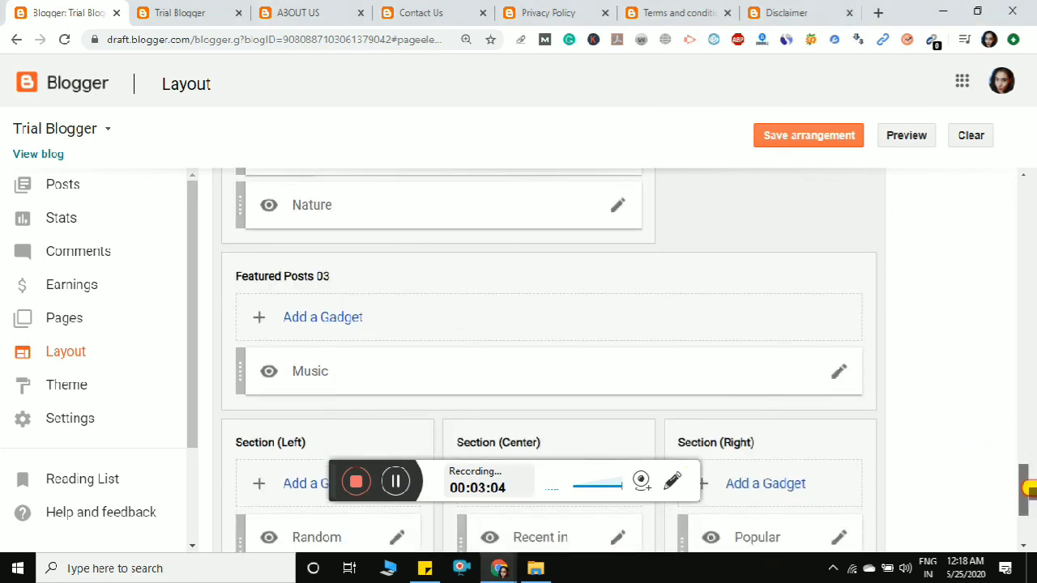
pyautogui.click(400, 474)
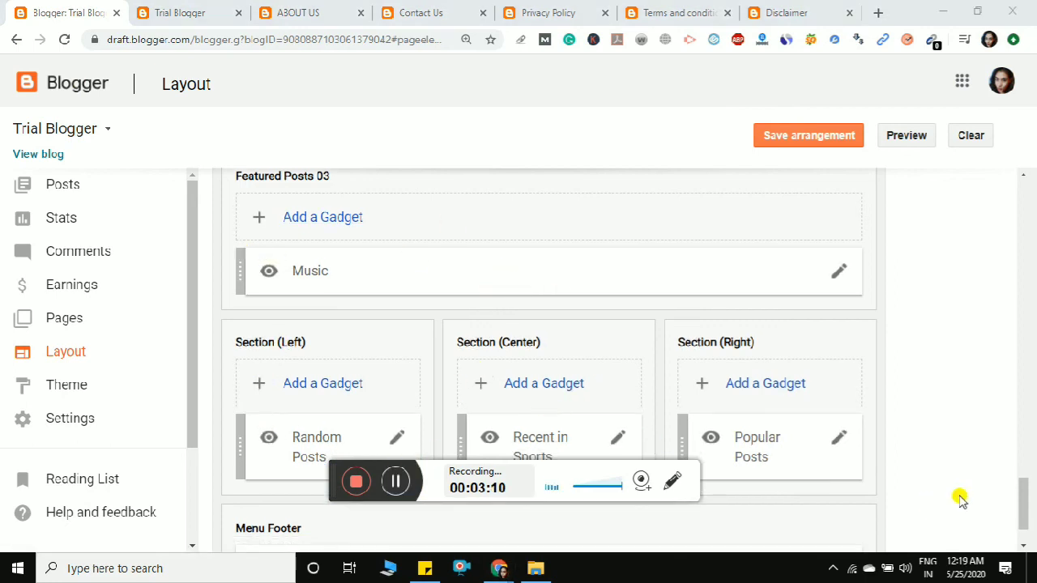
# Review the Popular Posts gadget settings in Section (Right), test its visibility option, and save with the gadget shown.
pyautogui.moveTo(1027, 504); pyautogui.dragTo(1027, 509)
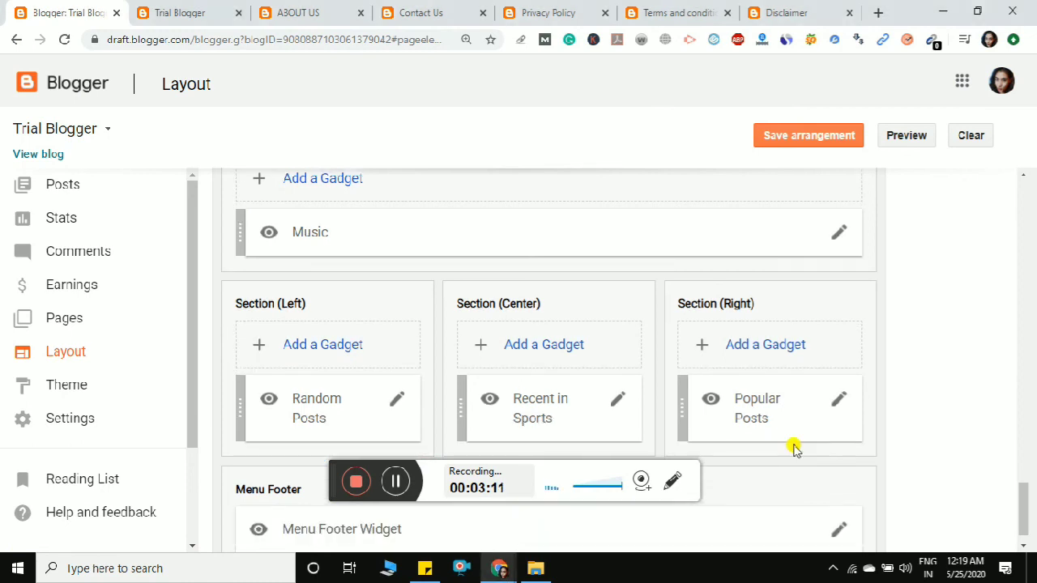
pyautogui.click(840, 401)
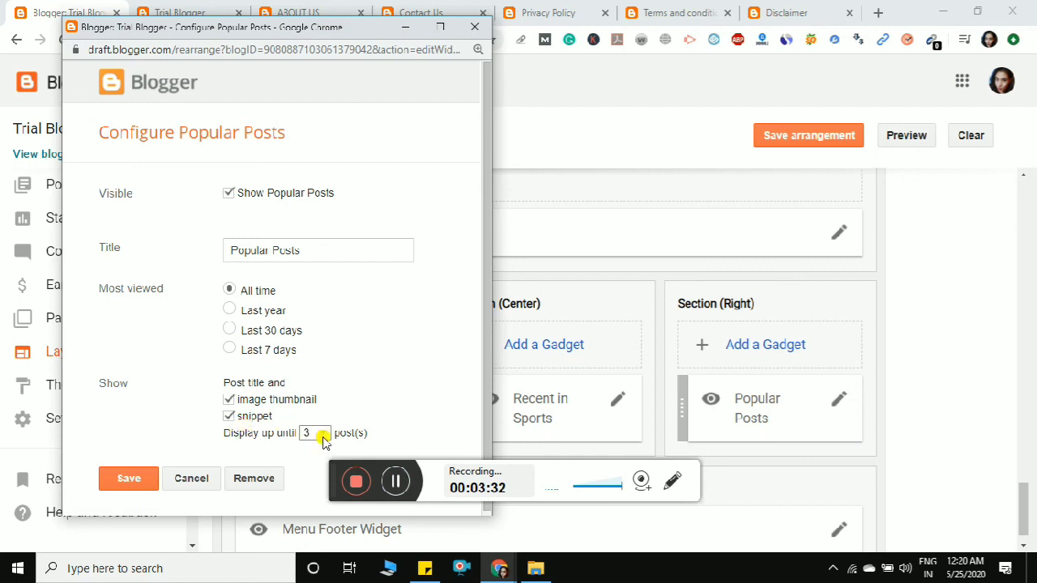
pyautogui.scroll(-1, 487, 323)
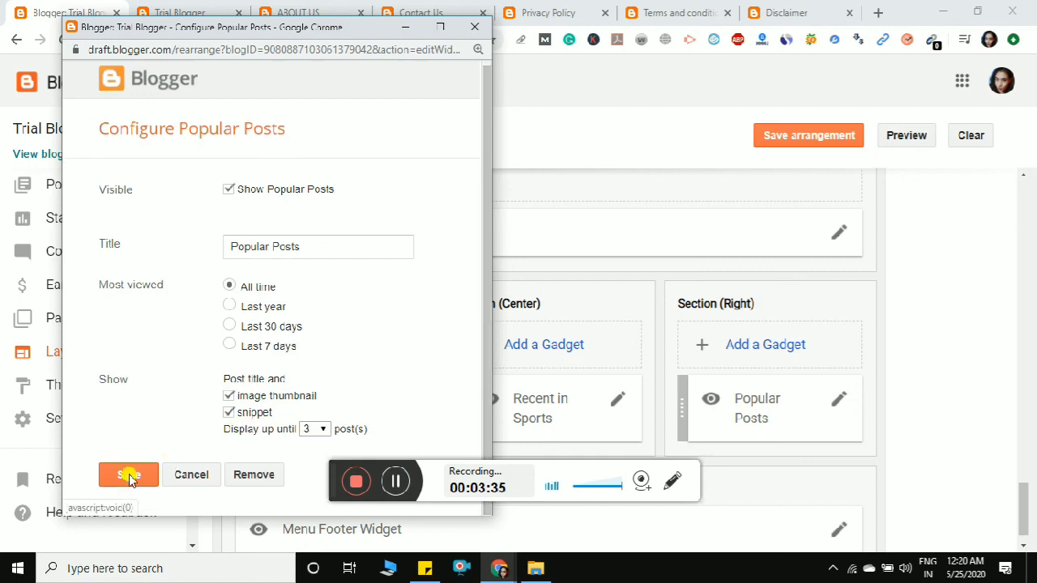
pyautogui.click(230, 189)
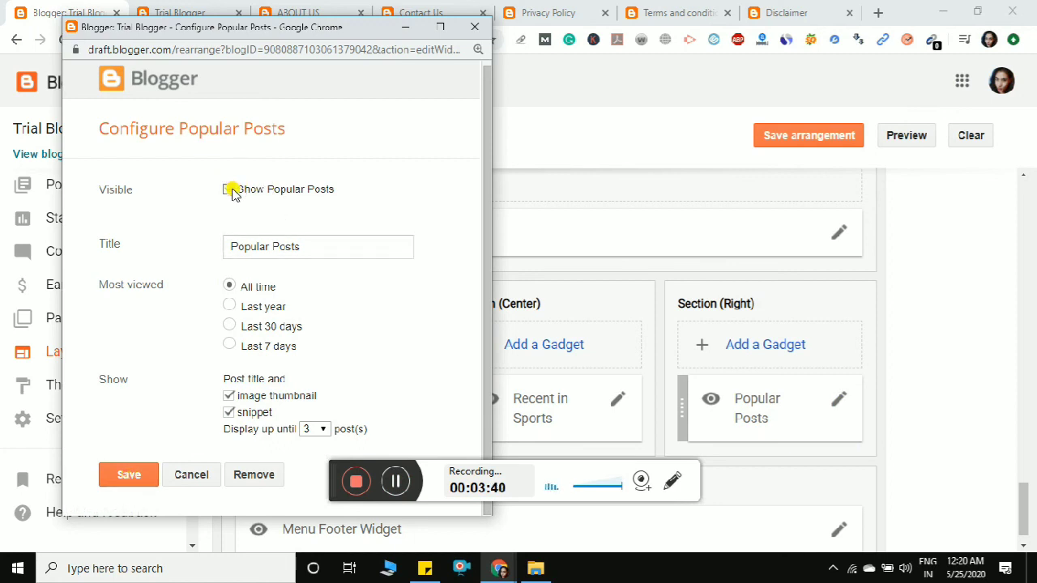
pyautogui.click(230, 189)
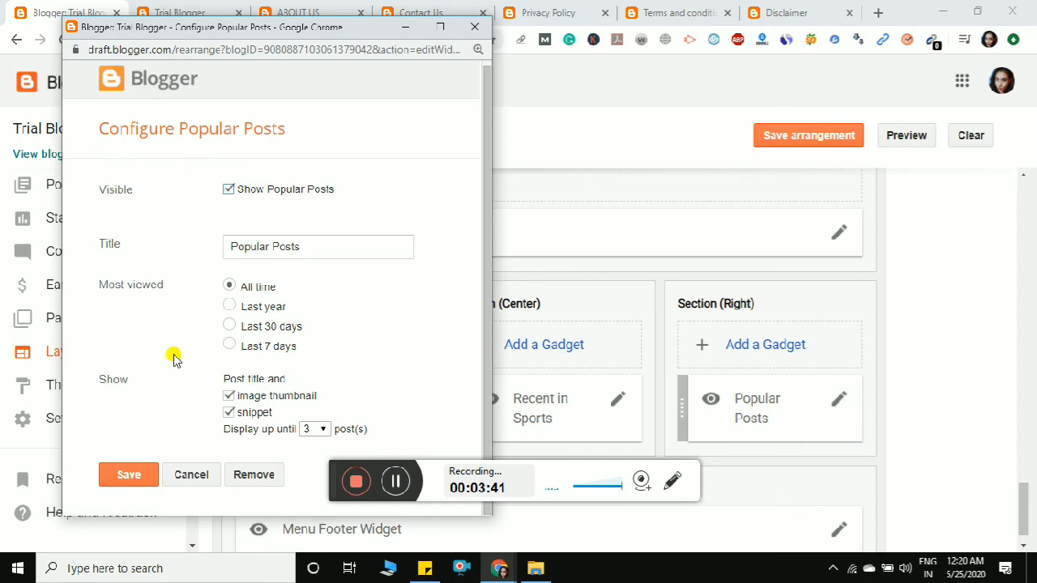
pyautogui.click(140, 471)
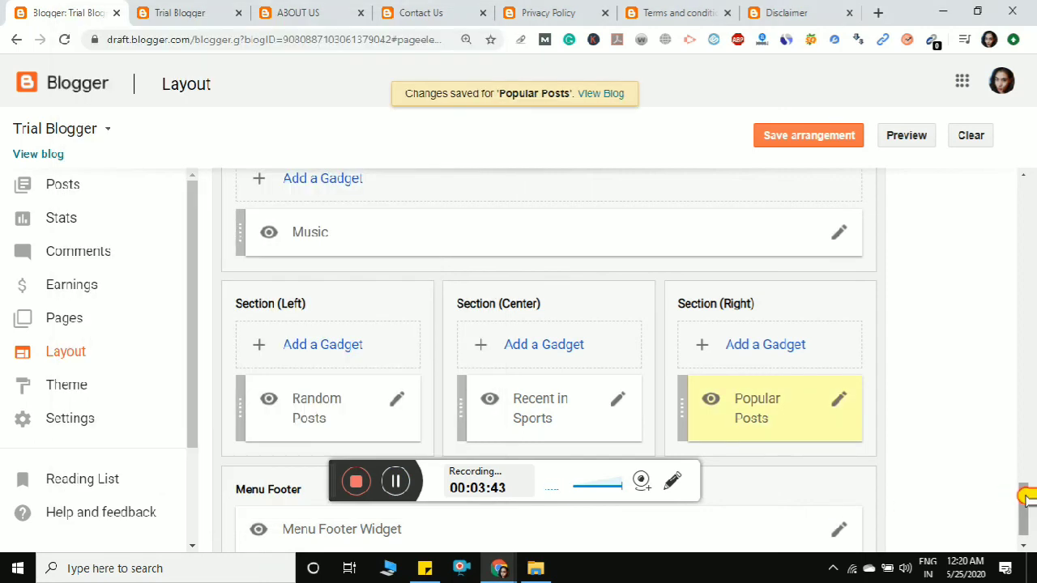
# Compare the three column sections and footer menu with the bottom of the live blog, and return to Layout.
pyautogui.scroll(-1, 240, 481)
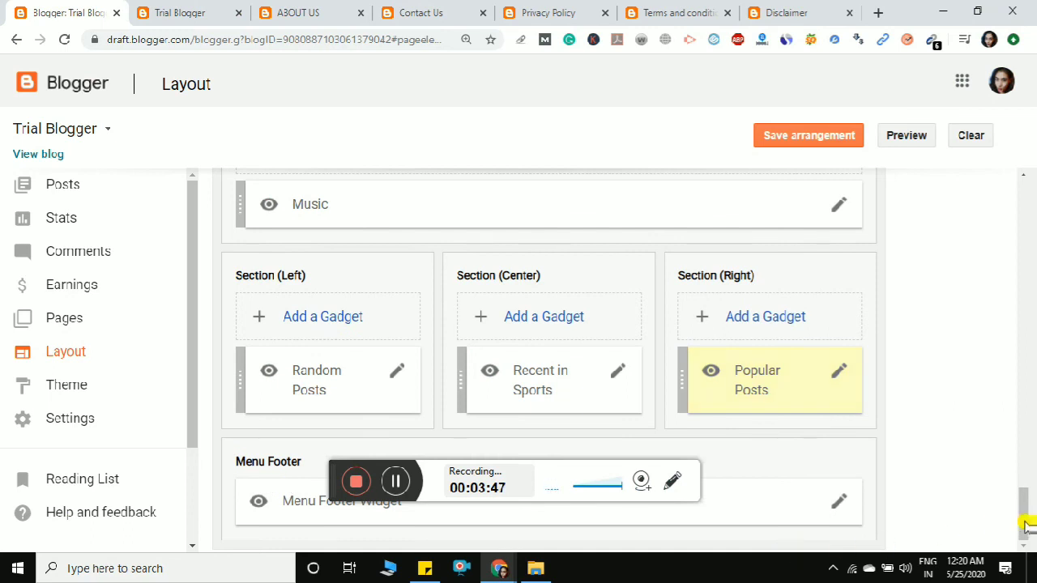
pyautogui.scroll(1, 1026, 502)
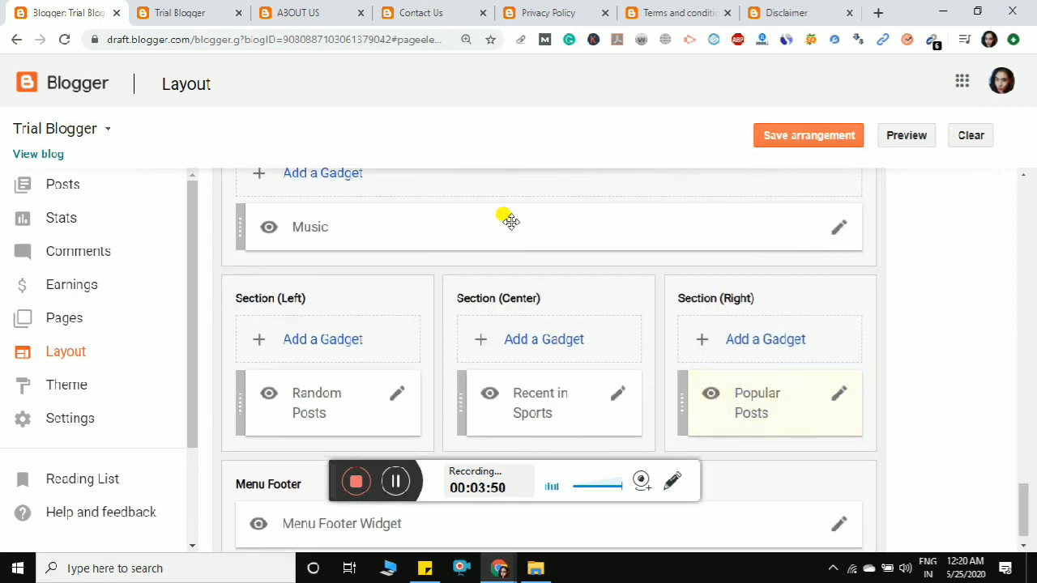
pyautogui.click(212, 12)
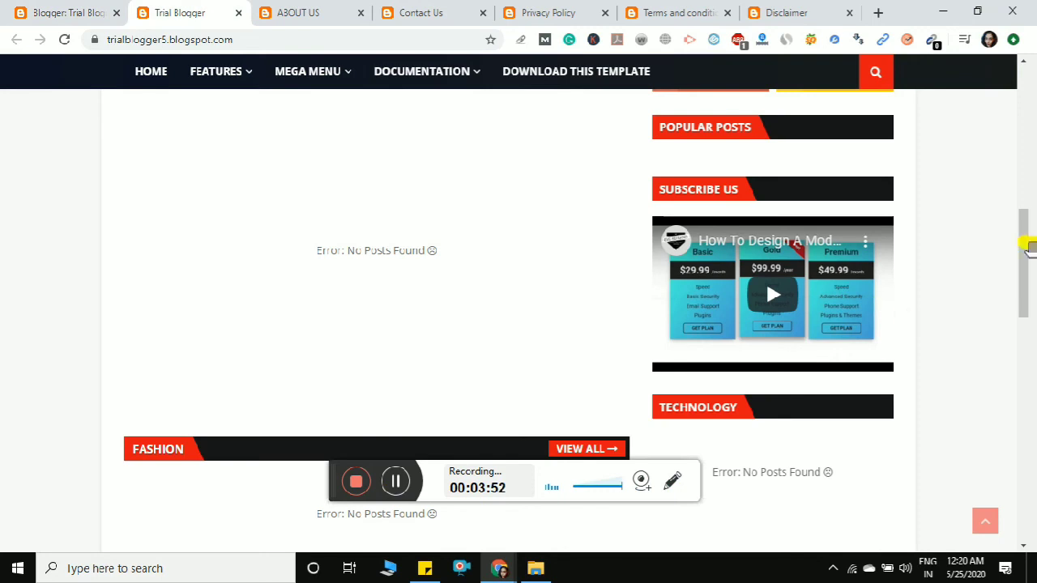
pyautogui.scroll(-6, 1028, 243)
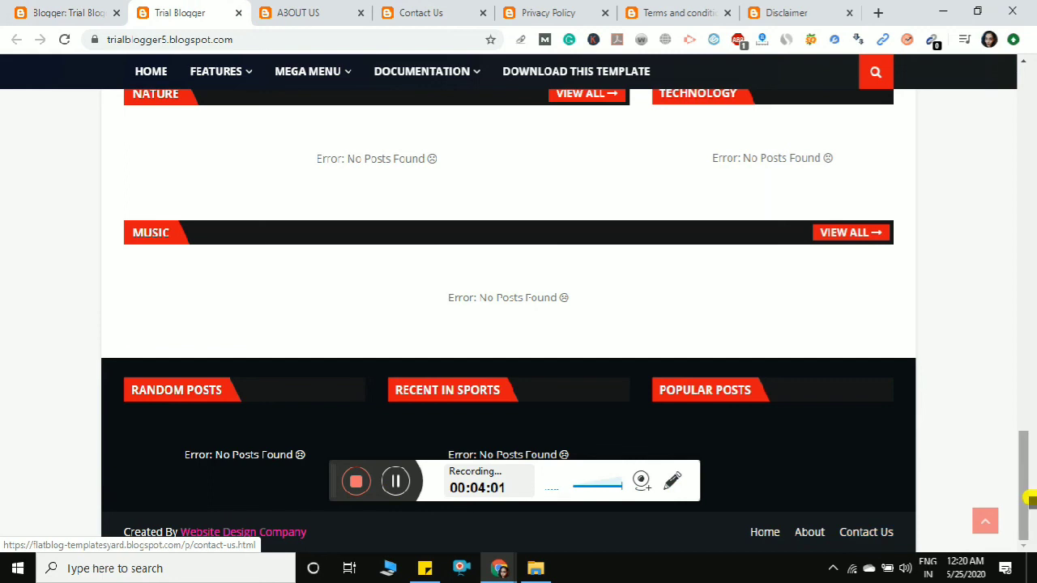
pyautogui.click(78, 6)
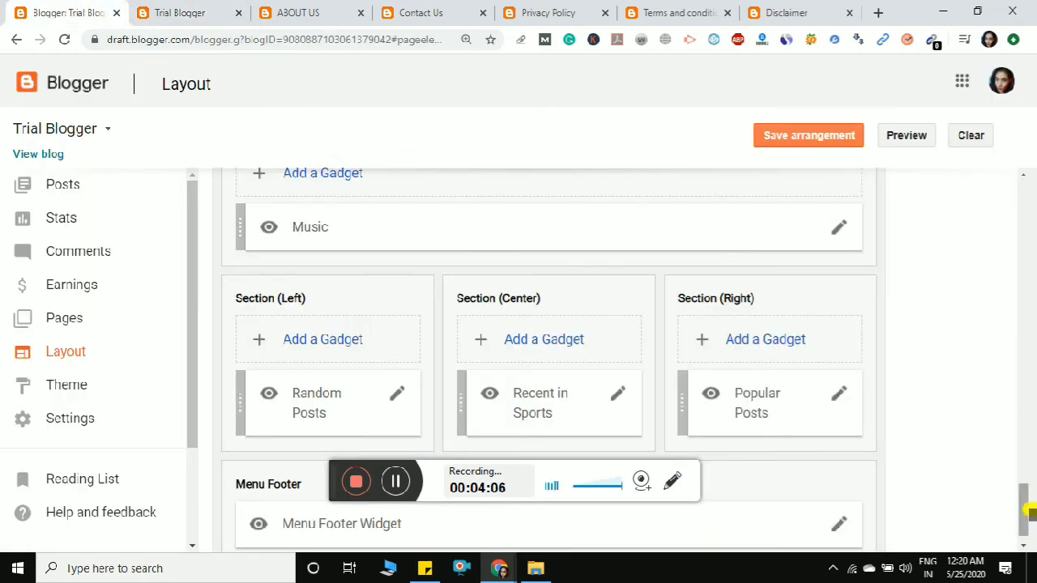
# Review the Menu Footer Widget's link list with Home, About and Contact Us, and save it with those links kept.
pyautogui.click(839, 527)
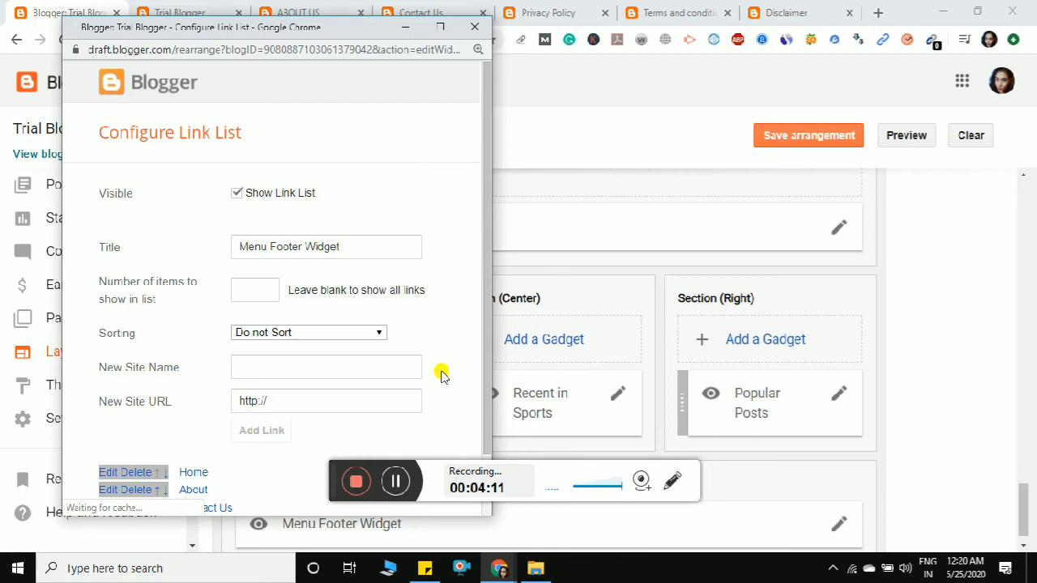
pyautogui.moveTo(488, 202); pyautogui.dragTo(485, 334)
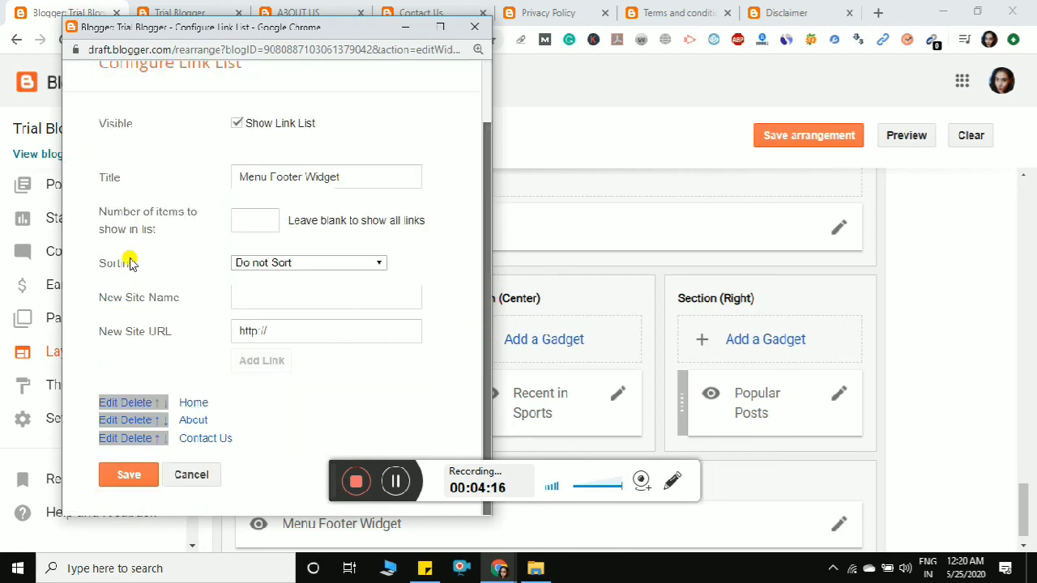
pyautogui.click(150, 478)
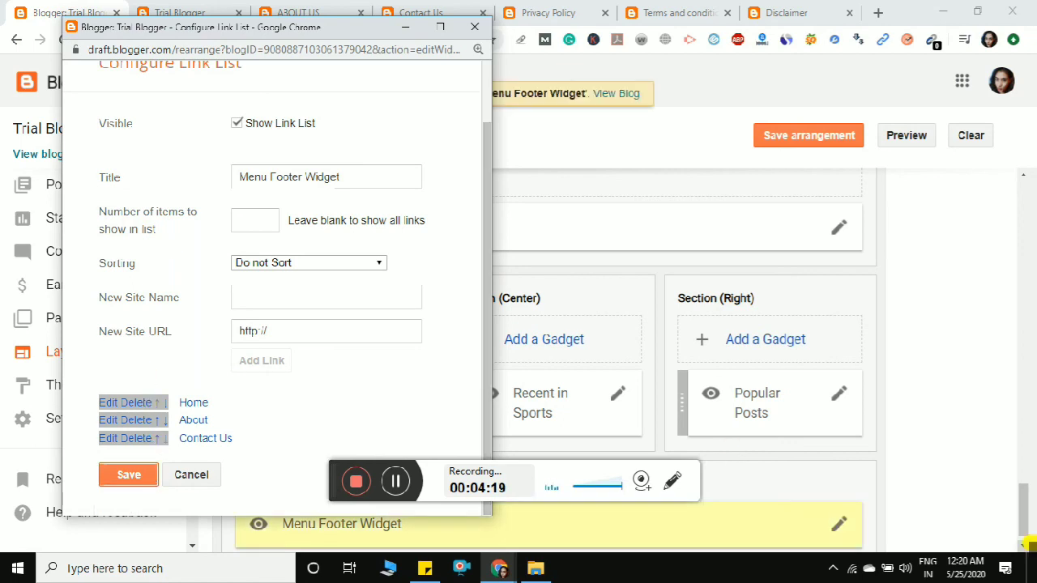
# Add a Blog's stats gadget titled Total Pageviews to Sidebar Right (B), with All Time period, graph-and-number style and Black Transparent option.
pyautogui.moveTo(1025, 512); pyautogui.dragTo(1030, 345)
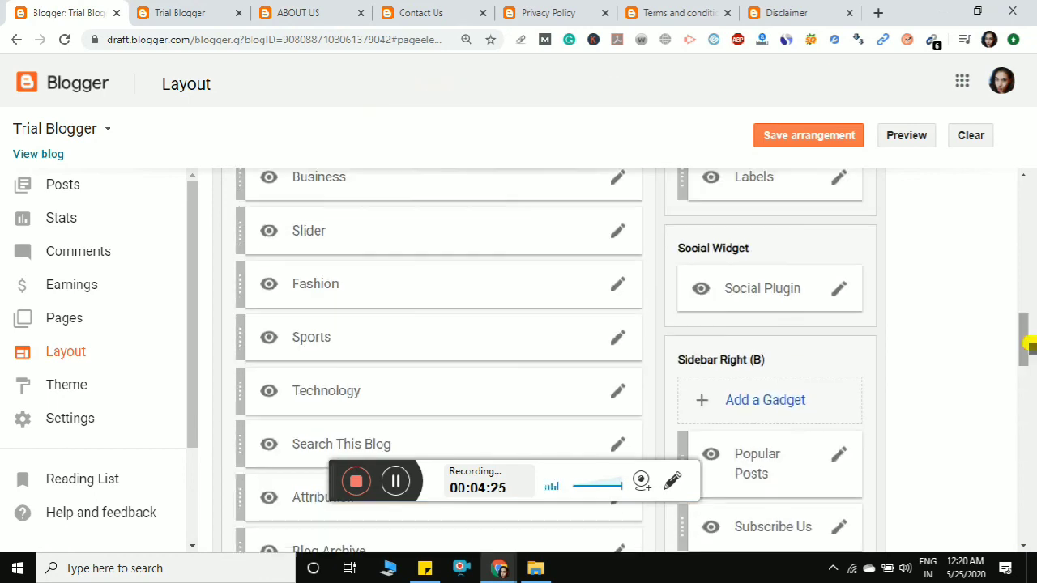
pyautogui.click(758, 400)
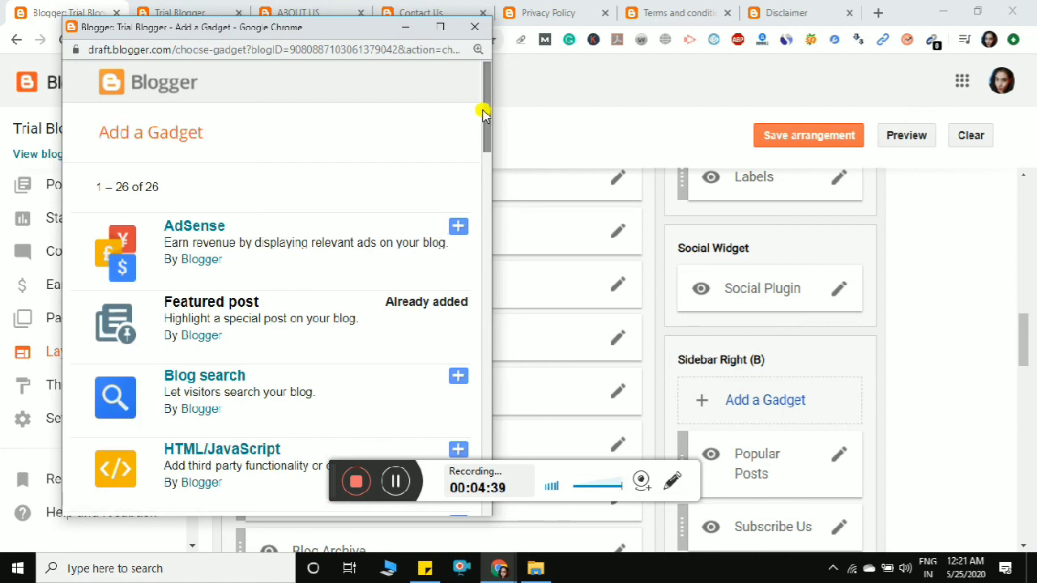
pyautogui.moveTo(488, 105); pyautogui.dragTo(488, 227)
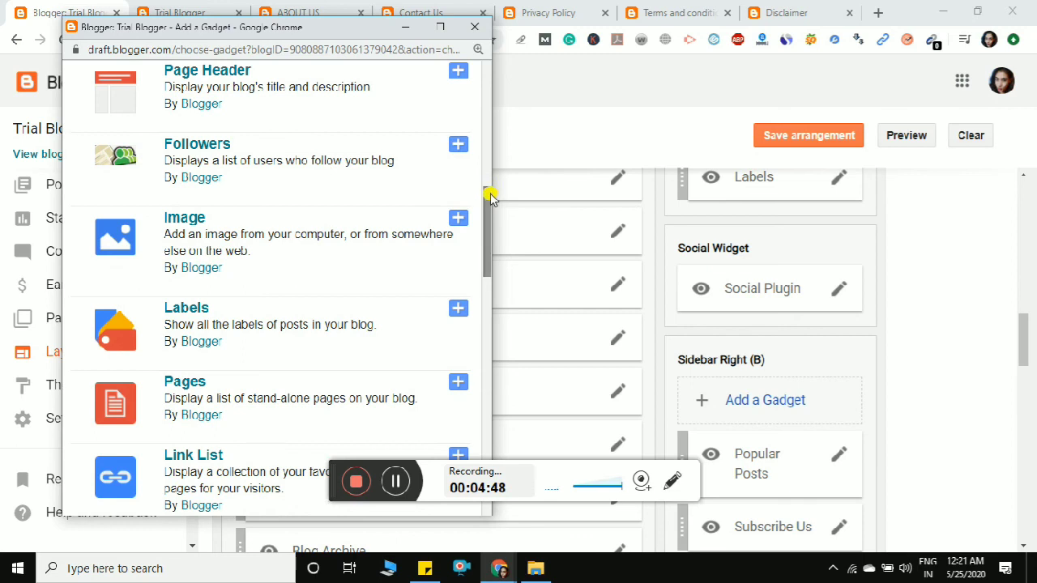
pyautogui.moveTo(487, 195); pyautogui.dragTo(488, 283)
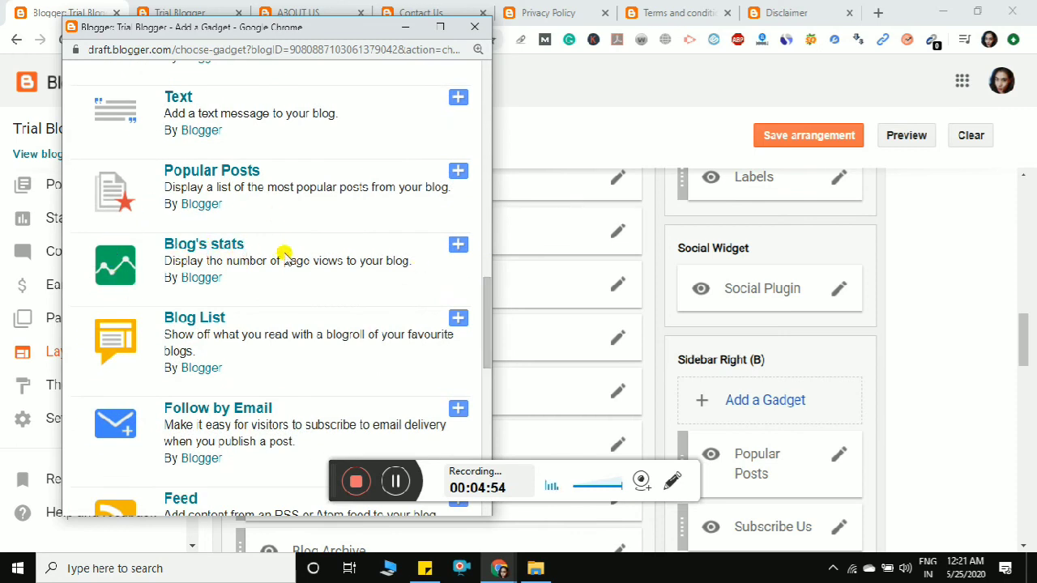
pyautogui.click(459, 247)
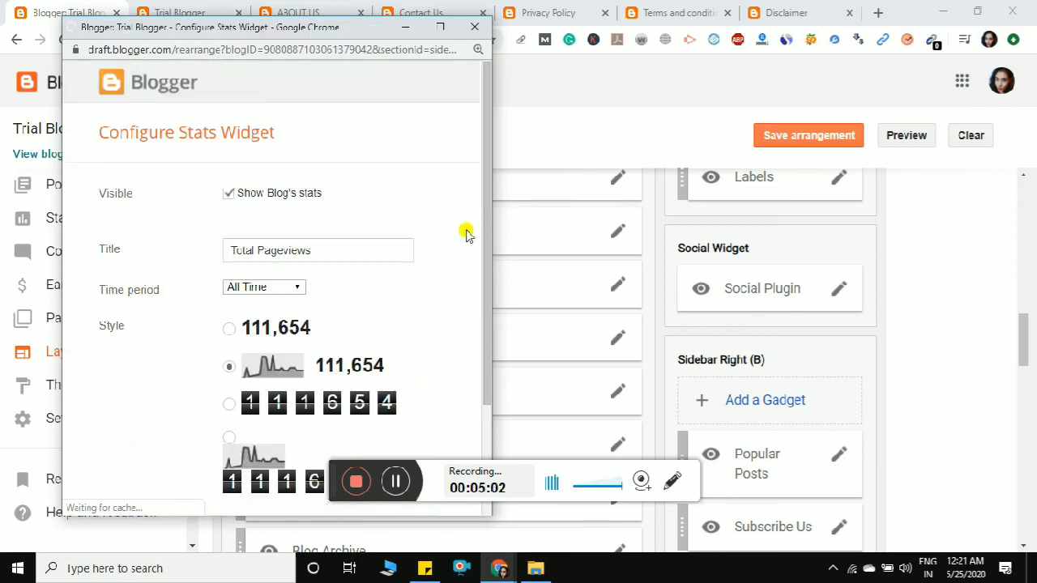
pyautogui.moveTo(483, 201); pyautogui.dragTo(484, 279)
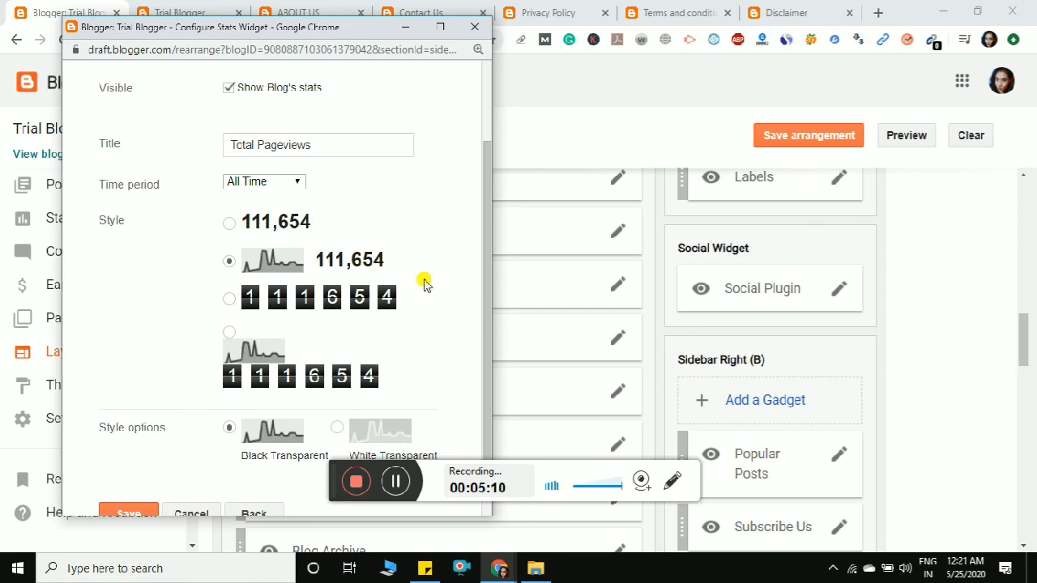
pyautogui.moveTo(490, 226); pyautogui.dragTo(483, 301)
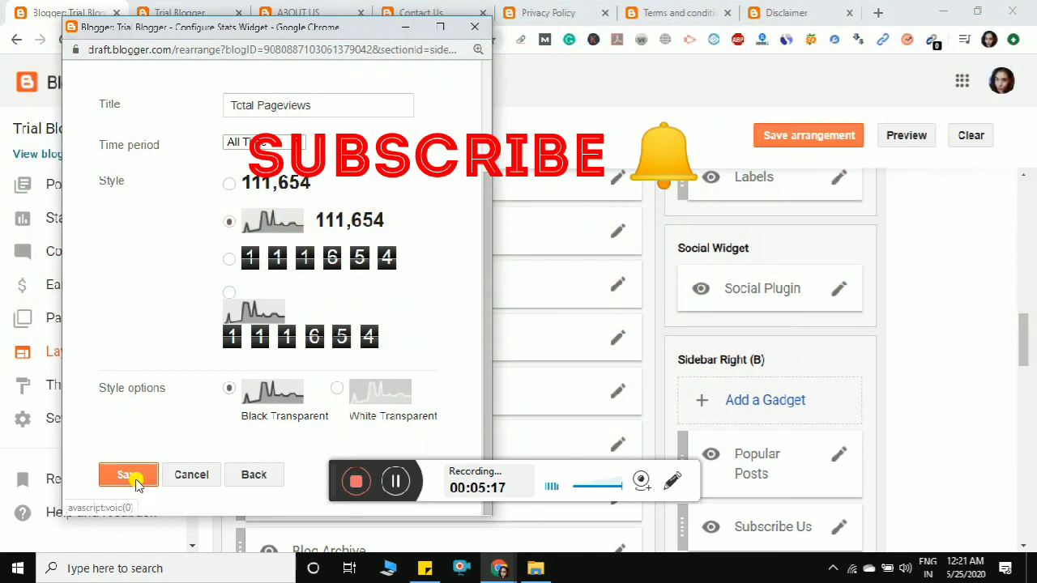
pyautogui.click(128, 475)
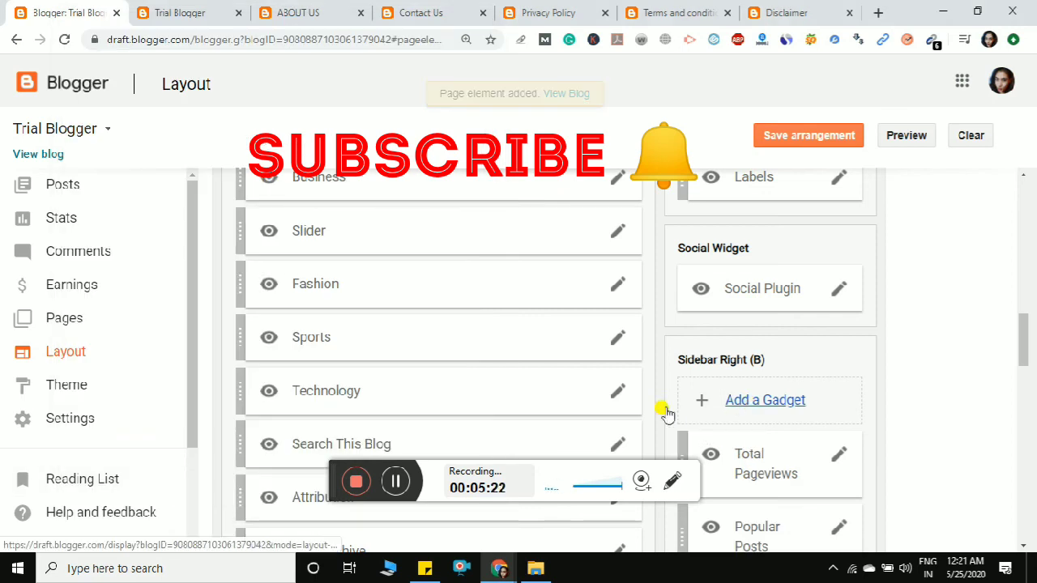
pyautogui.moveTo(1025, 324); pyautogui.dragTo(1027, 255)
pyautogui.moveTo(1028, 254); pyautogui.dragTo(1027, 219)
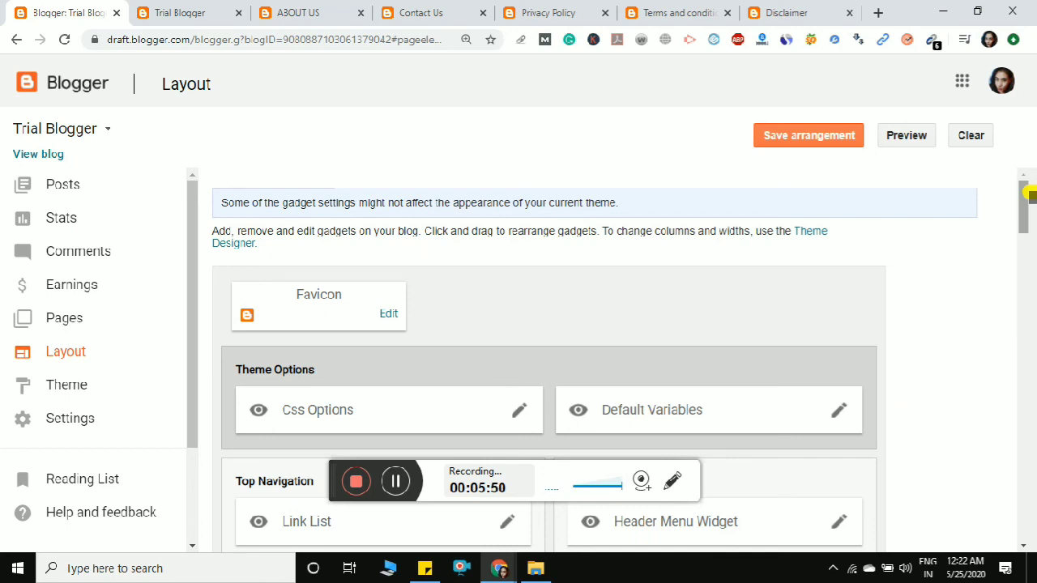
pyautogui.click(396, 481)
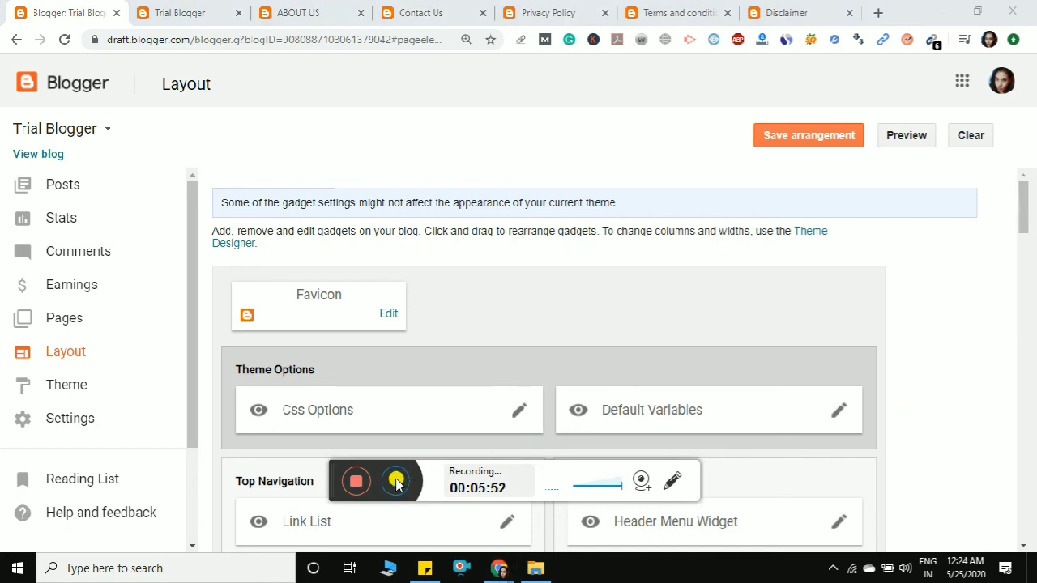